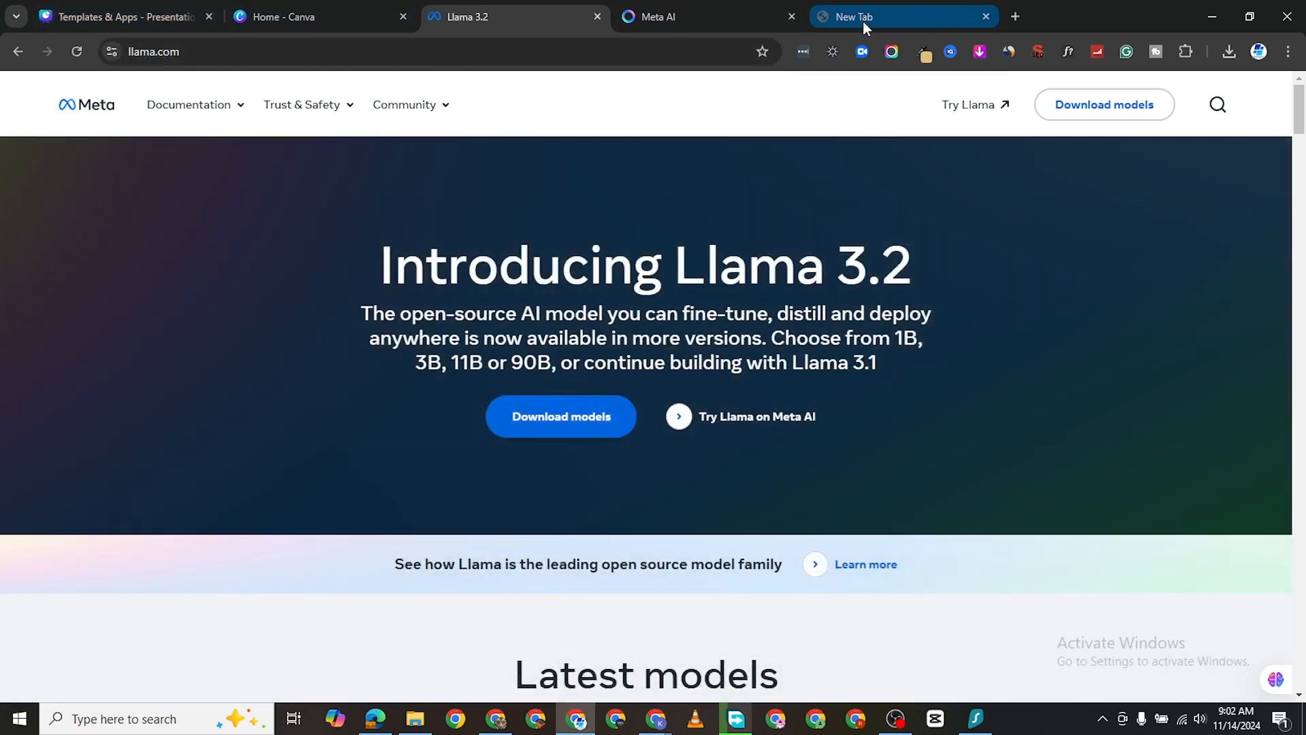
Step: Search Google for "llama ai" in the empty browser tab and open the Llama 3.2 result from llama.com
{"action": "left_click", "coordinate": [863, 21]}
{"action": "left_click", "coordinate": [517, 338]}
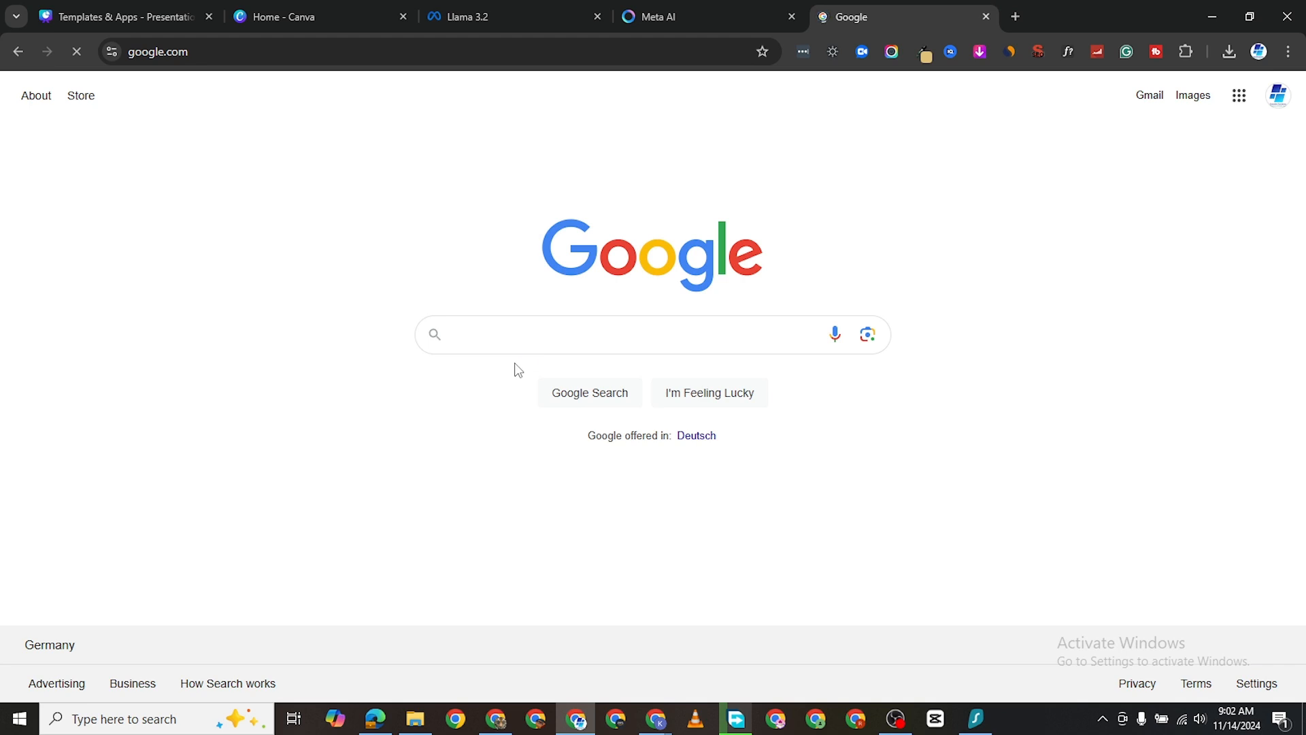
{"action": "type", "text": "llama"}
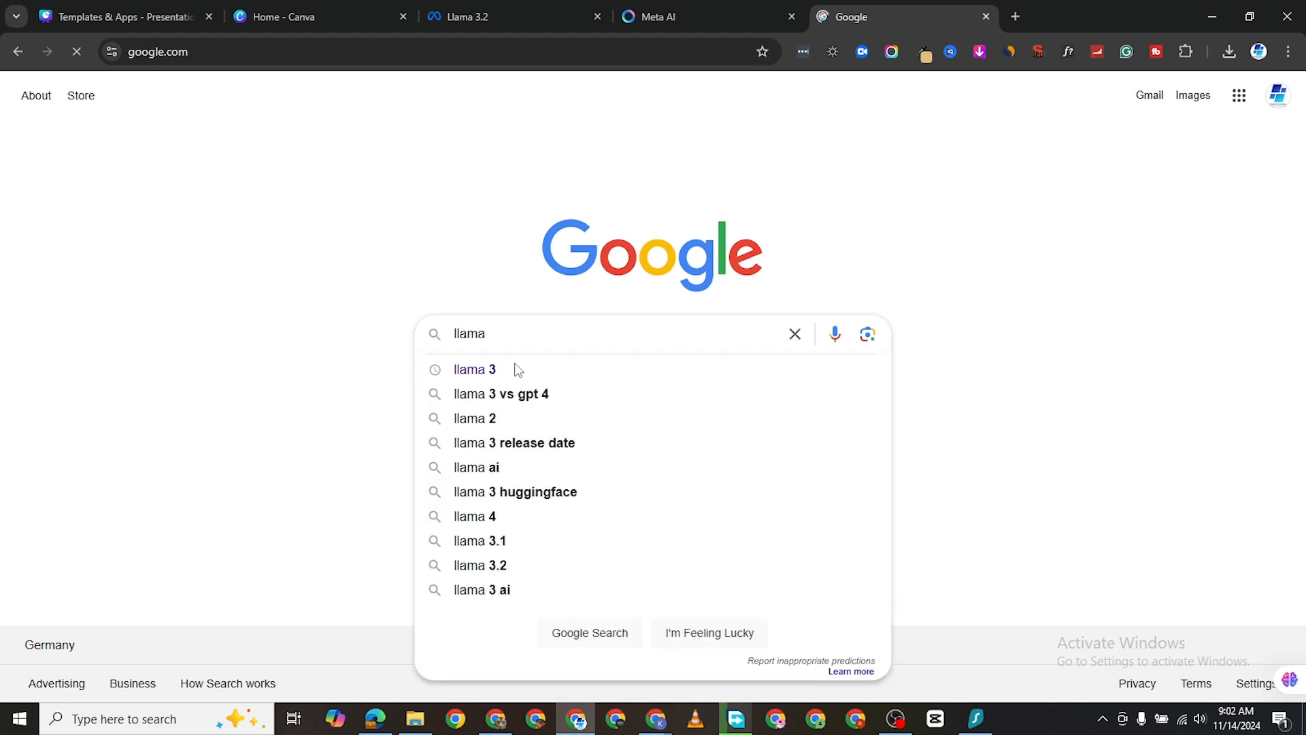
{"action": "type", "text": " ai"}
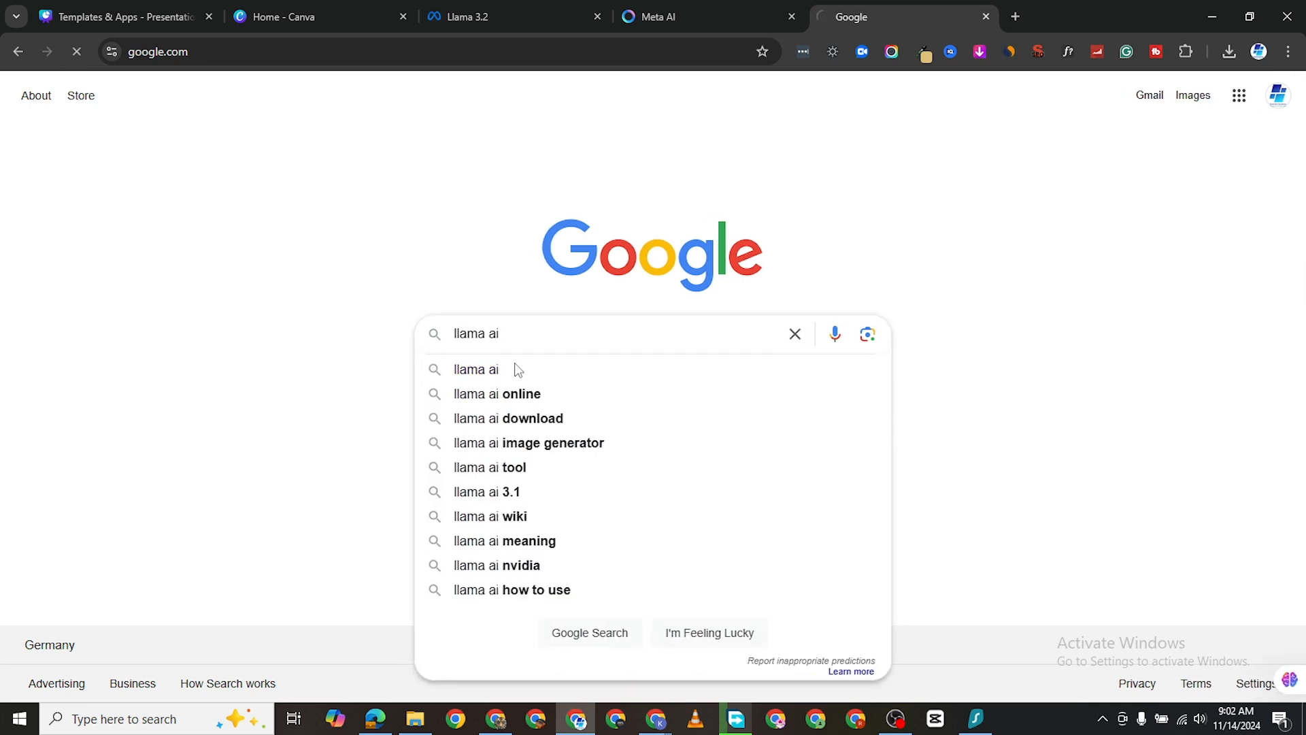
{"action": "key", "text": "Return"}
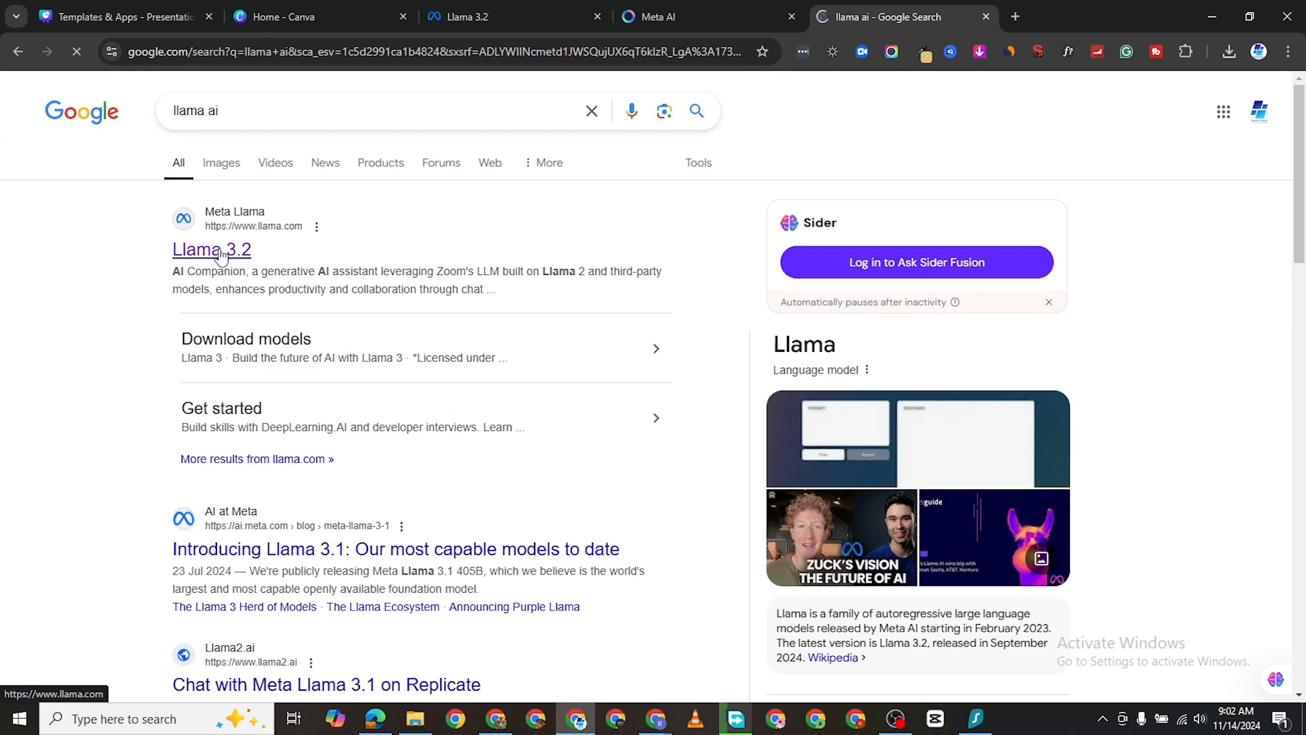
{"action": "left_click", "coordinate": [219, 252]}
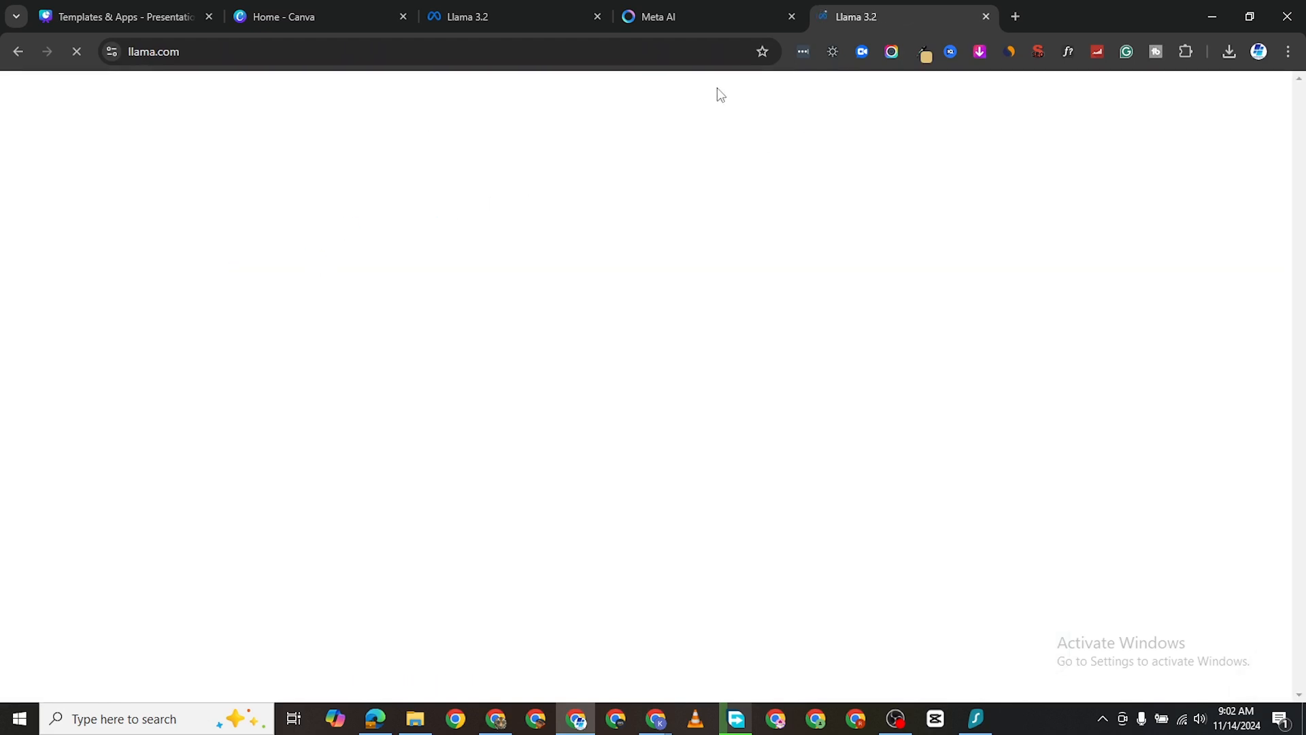
Step: Look over the Llama 3.2 home page and open its model download request page
{"action": "scroll", "coordinate": [570, 456], "scroll_direction": "down", "scroll_amount": 3}
{"action": "scroll", "coordinate": [570, 455], "scroll_direction": "up", "scroll_amount": 3}
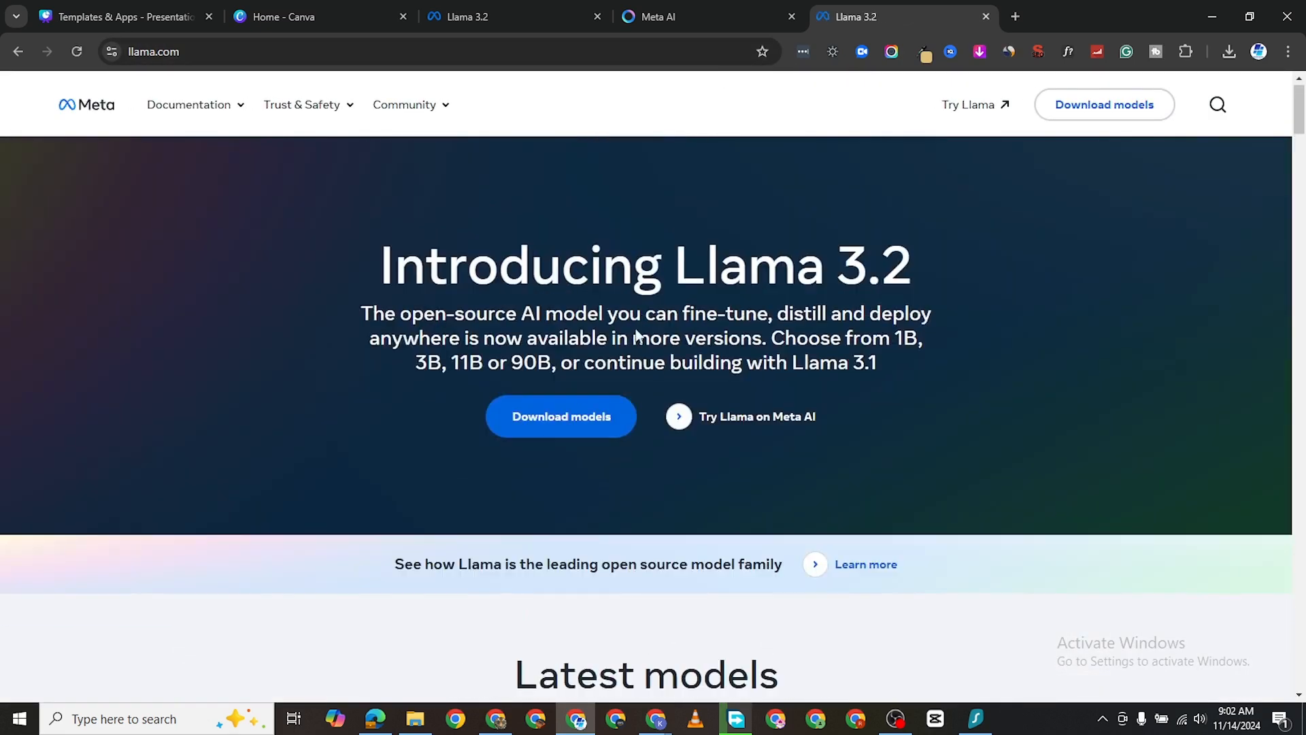
{"action": "scroll", "coordinate": [594, 408], "scroll_direction": "down", "scroll_amount": 3}
{"action": "scroll", "coordinate": [591, 404], "scroll_direction": "up", "scroll_amount": 2}
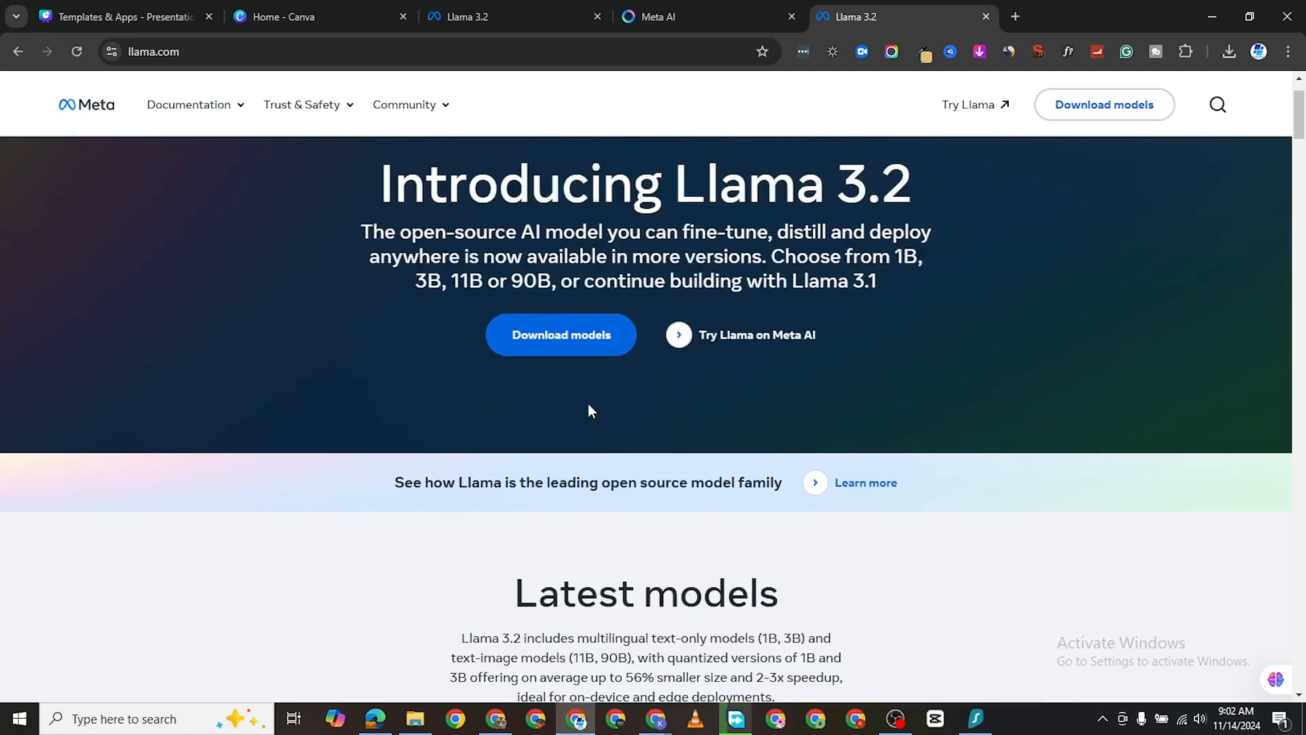
{"action": "left_click", "coordinate": [579, 337]}
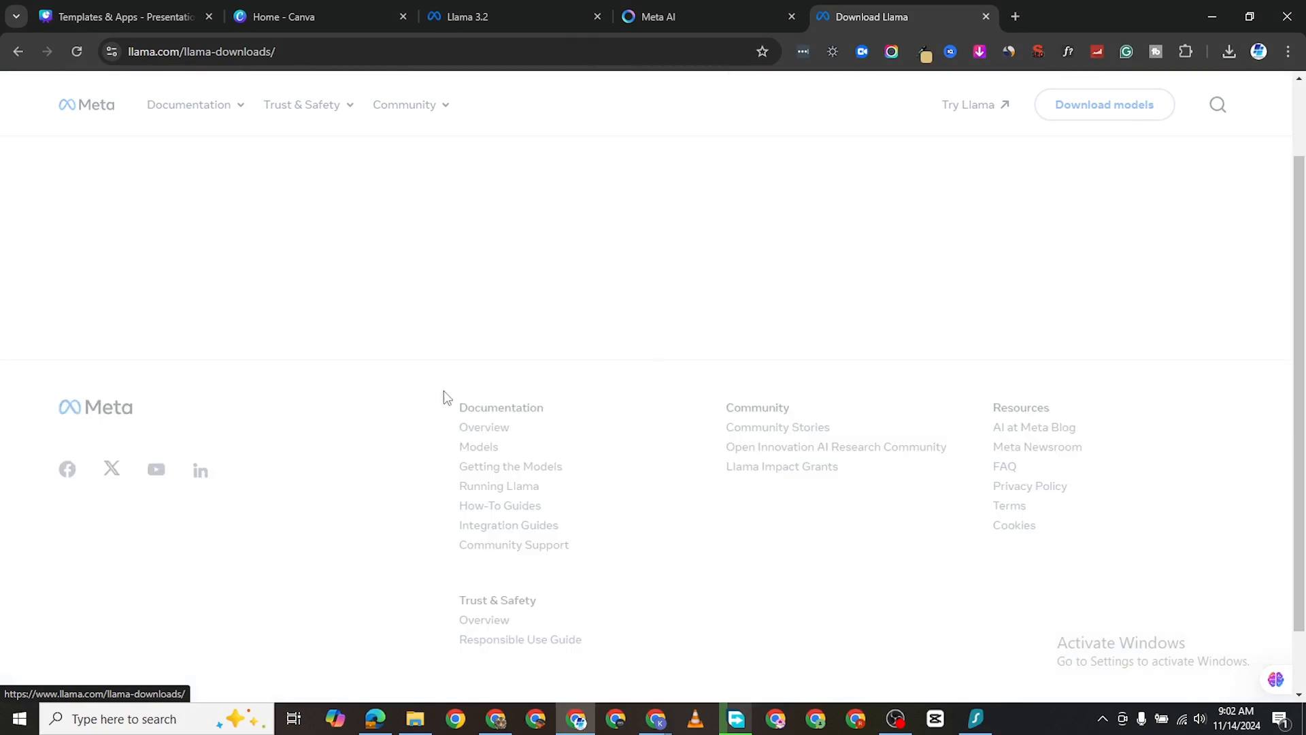
Step: Select all three model groups in the access request form: Llama 3.1 text, Llama 3.2 multimodal (11B & 90B) and Llama 3.2 lightweight (1B & 3B)
{"action": "scroll", "coordinate": [299, 411], "scroll_direction": "down", "scroll_amount": 3}
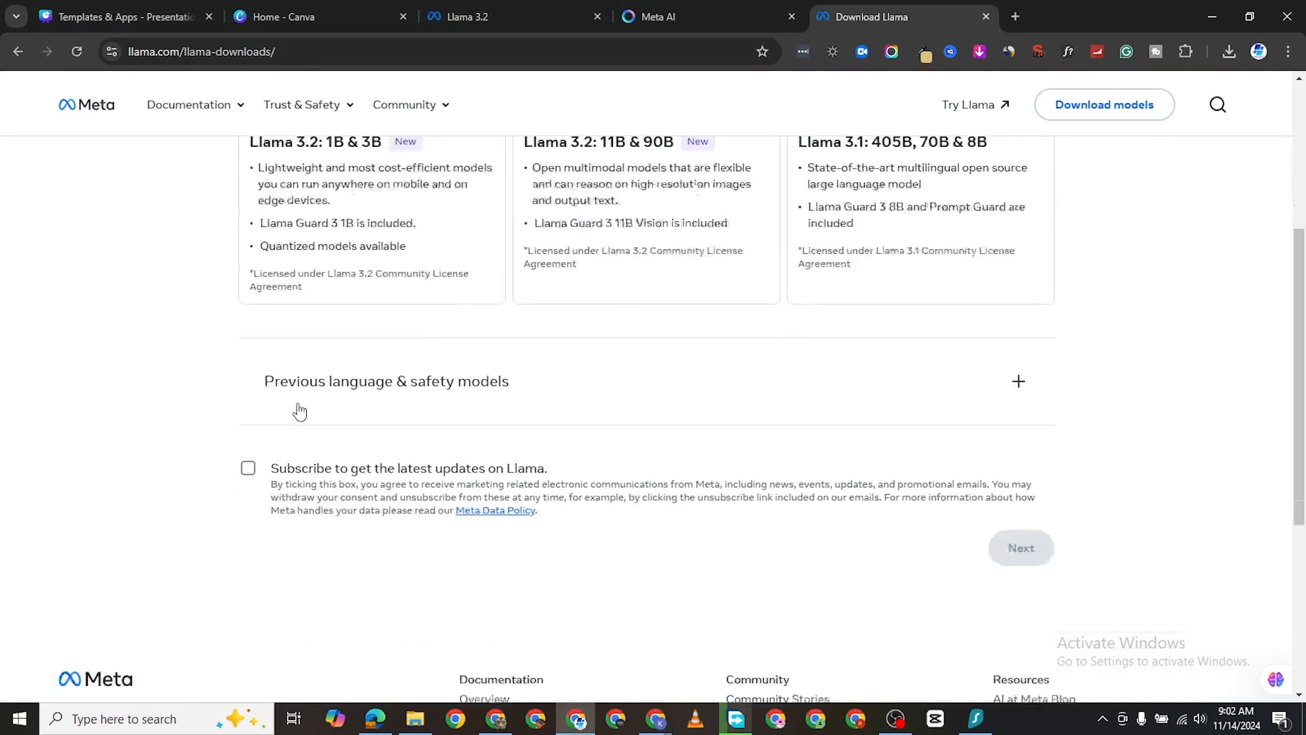
{"action": "scroll", "coordinate": [299, 412], "scroll_direction": "up", "scroll_amount": 3}
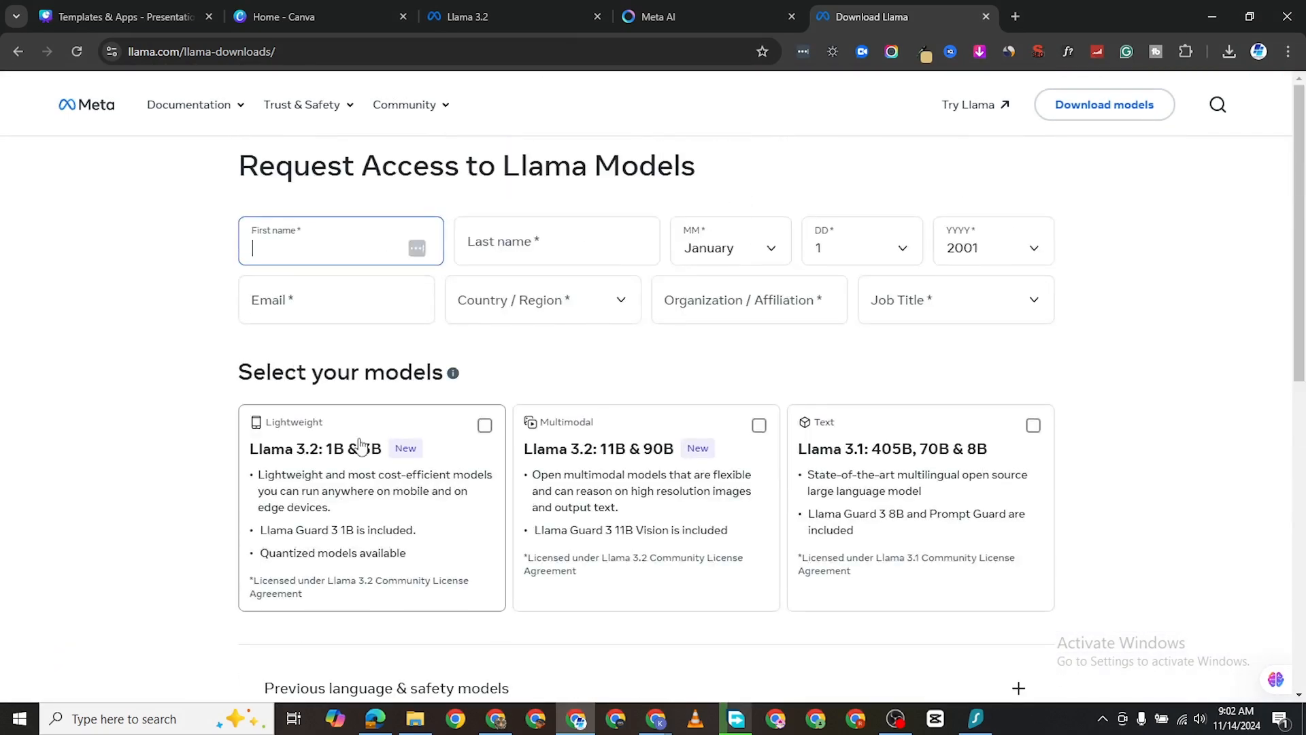
{"action": "scroll", "coordinate": [349, 486], "scroll_direction": "down", "scroll_amount": 1}
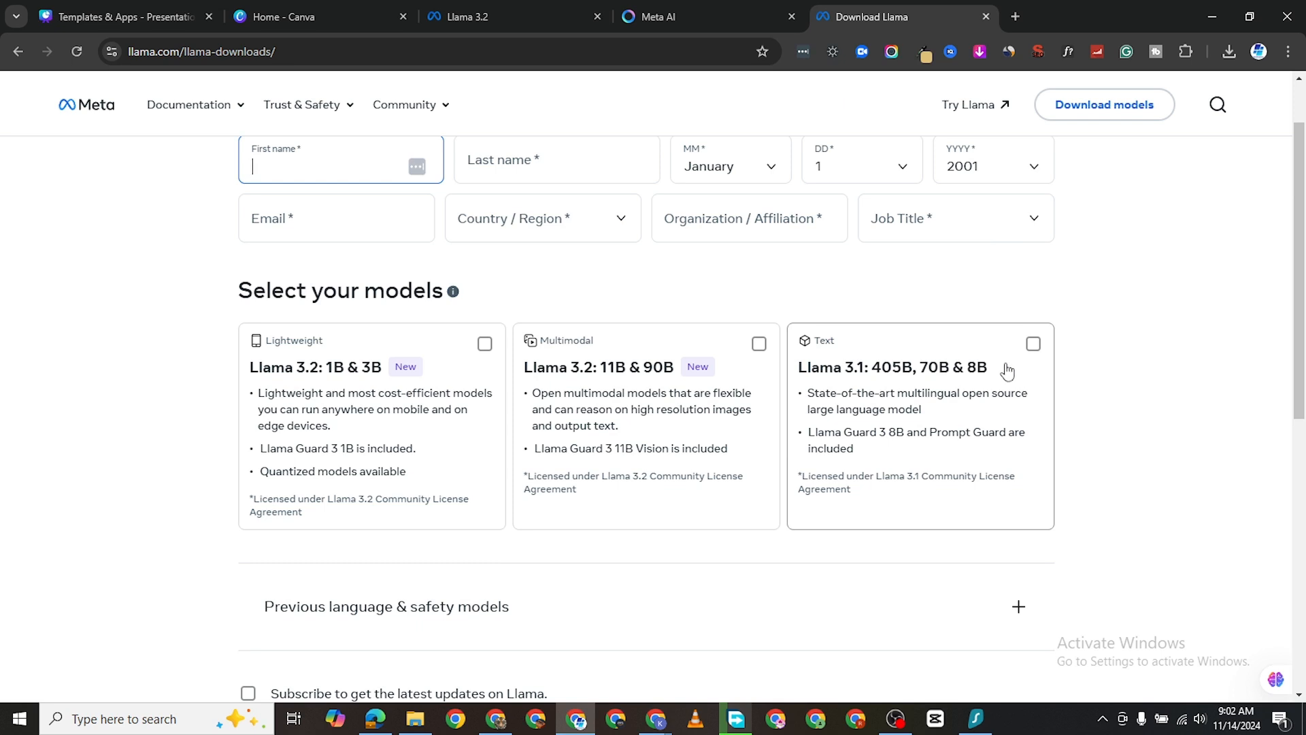
{"action": "scroll", "coordinate": [1007, 370], "scroll_direction": "up", "scroll_amount": 1}
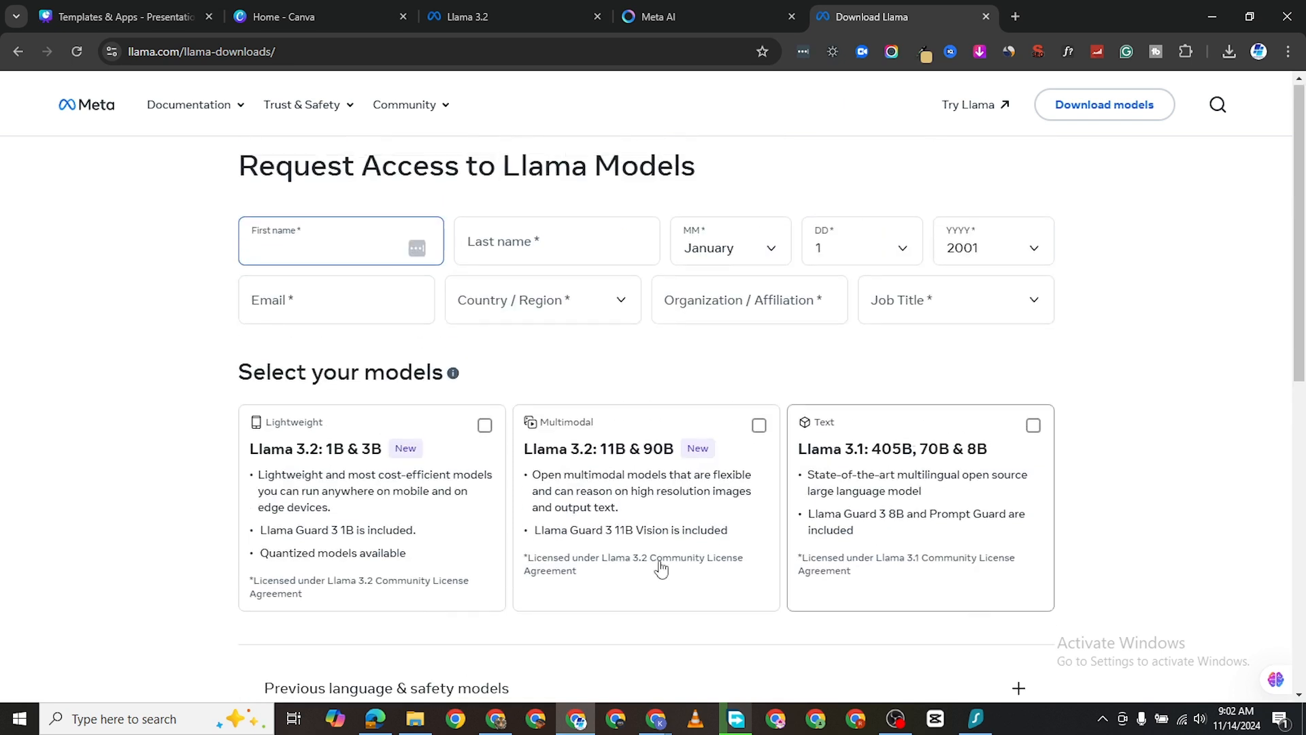
{"action": "left_click", "coordinate": [911, 544]}
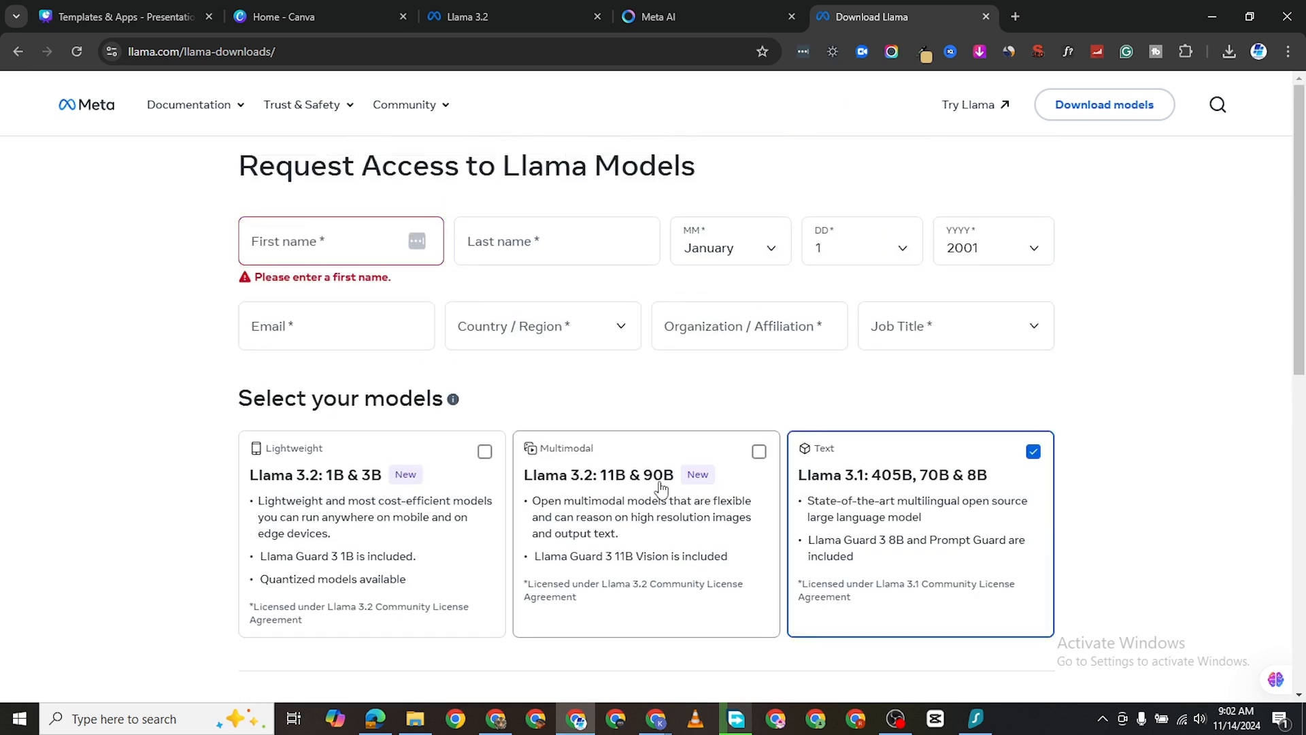
{"action": "left_click", "coordinate": [765, 508]}
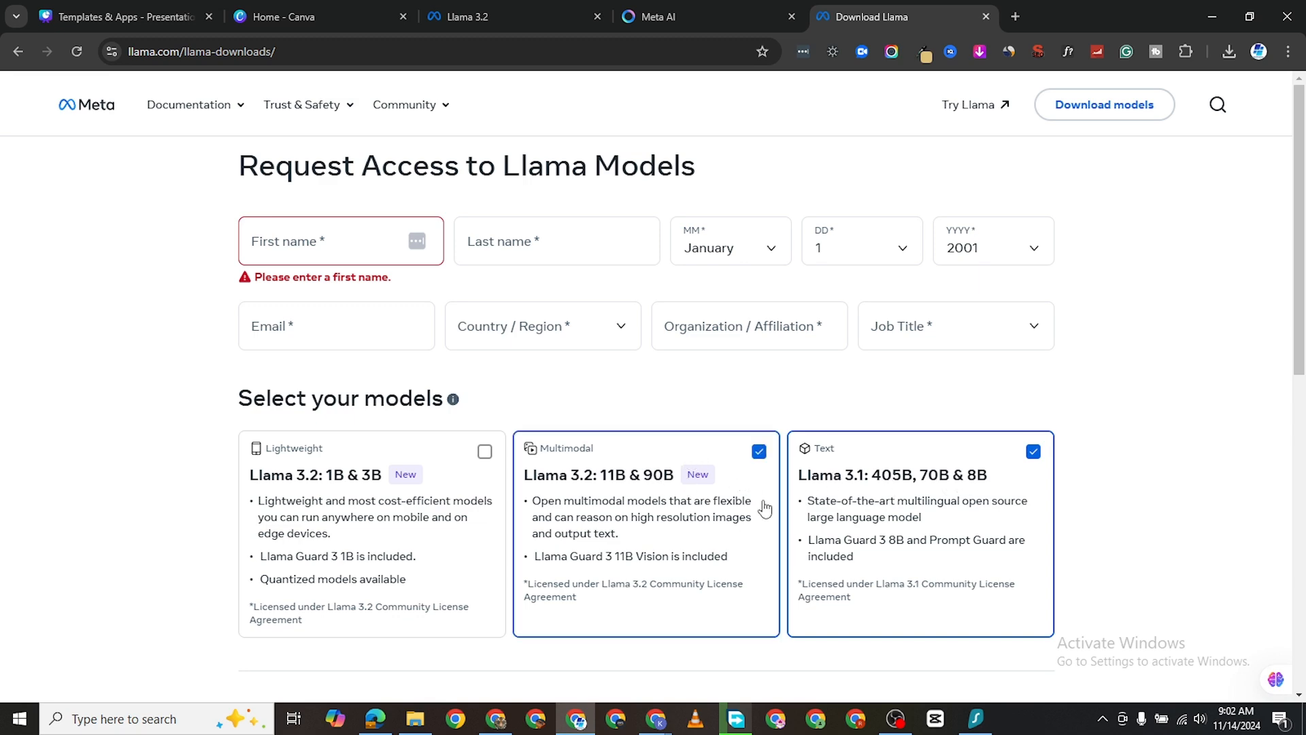
{"action": "left_click", "coordinate": [367, 476]}
Step: Examine the rest of the access request form, including the personal fields, previous models section, subscription option and page footer
{"action": "scroll", "coordinate": [449, 490], "scroll_direction": "down", "scroll_amount": 3}
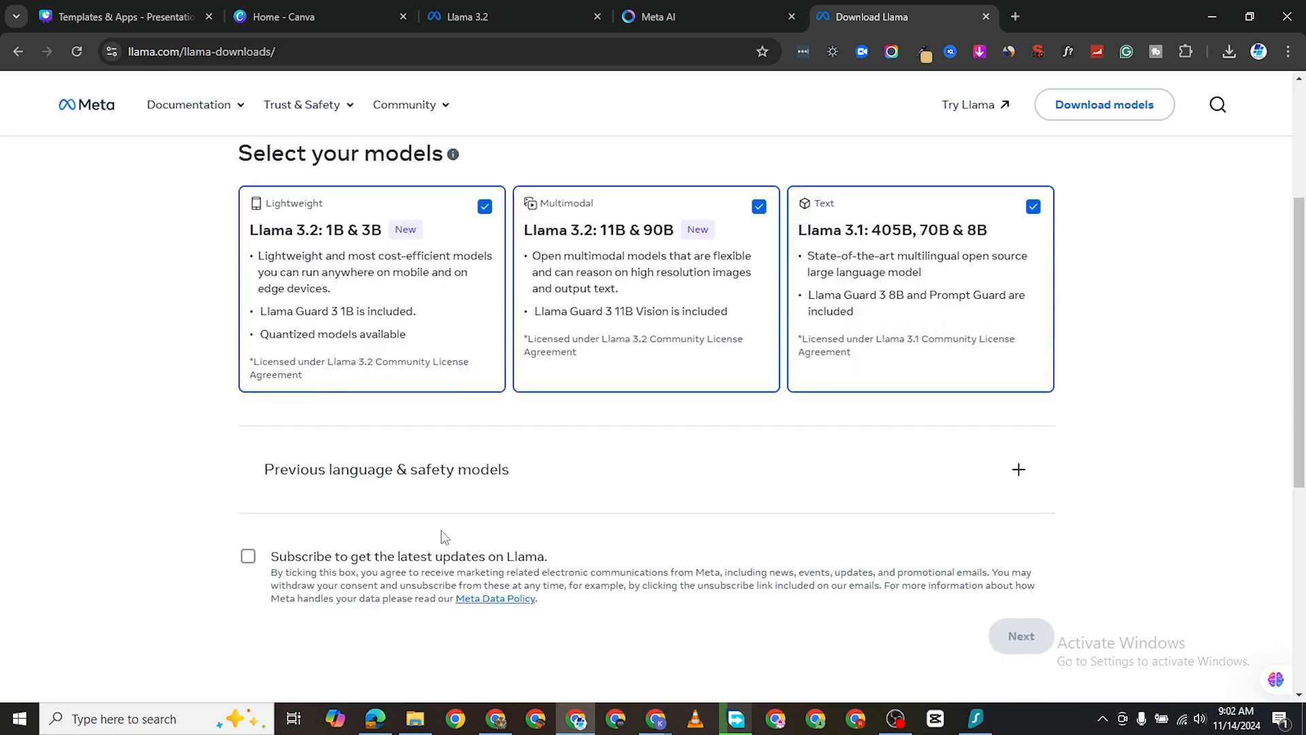
{"action": "scroll", "coordinate": [326, 532], "scroll_direction": "down", "scroll_amount": 1}
{"action": "scroll", "coordinate": [347, 468], "scroll_direction": "up", "scroll_amount": 4}
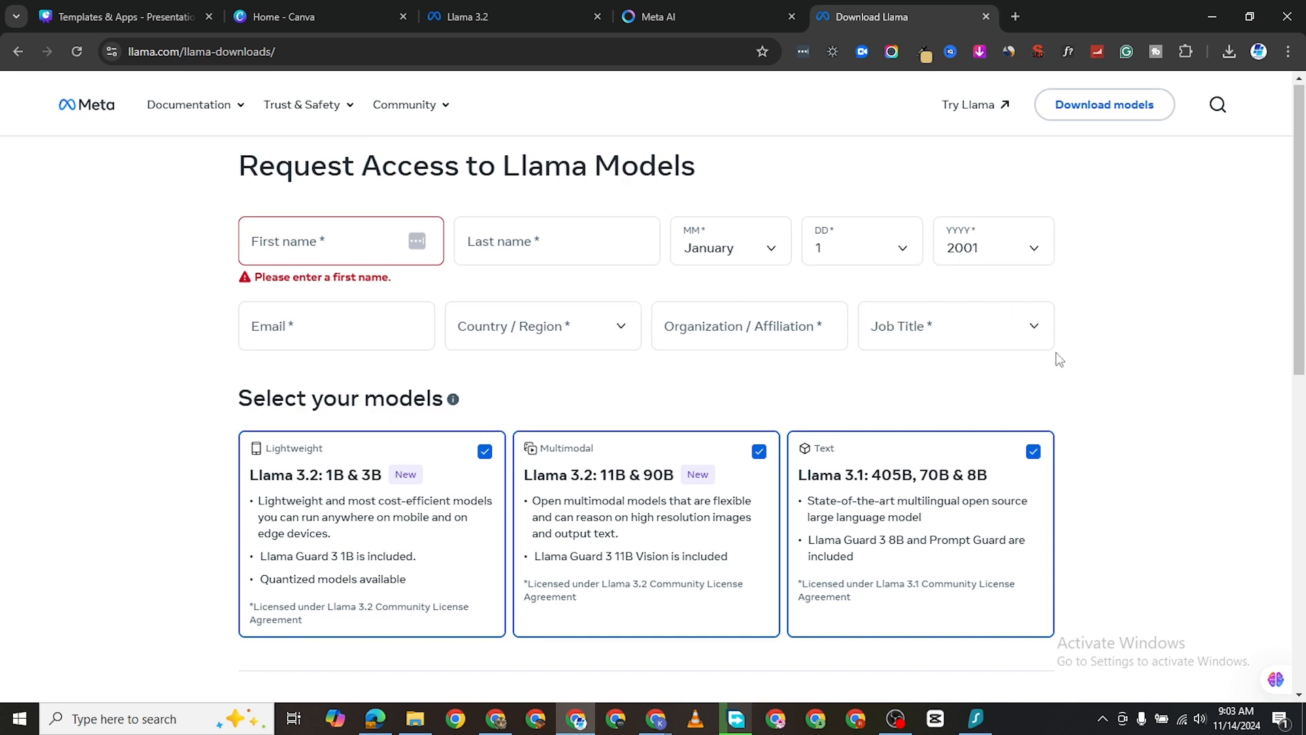
{"action": "scroll", "coordinate": [1115, 474], "scroll_direction": "down", "scroll_amount": 2}
{"action": "scroll", "coordinate": [1115, 474], "scroll_direction": "down", "scroll_amount": 6}
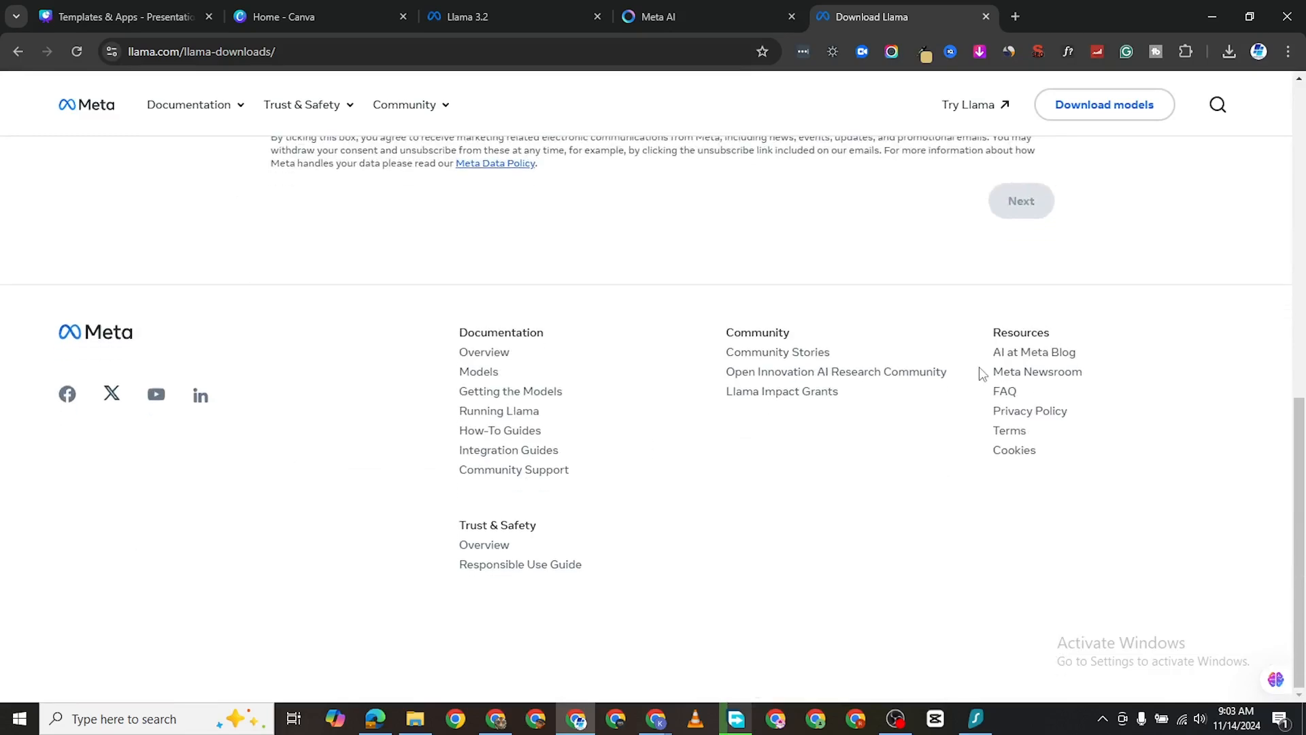
{"action": "scroll", "coordinate": [632, 515], "scroll_direction": "up", "scroll_amount": 4}
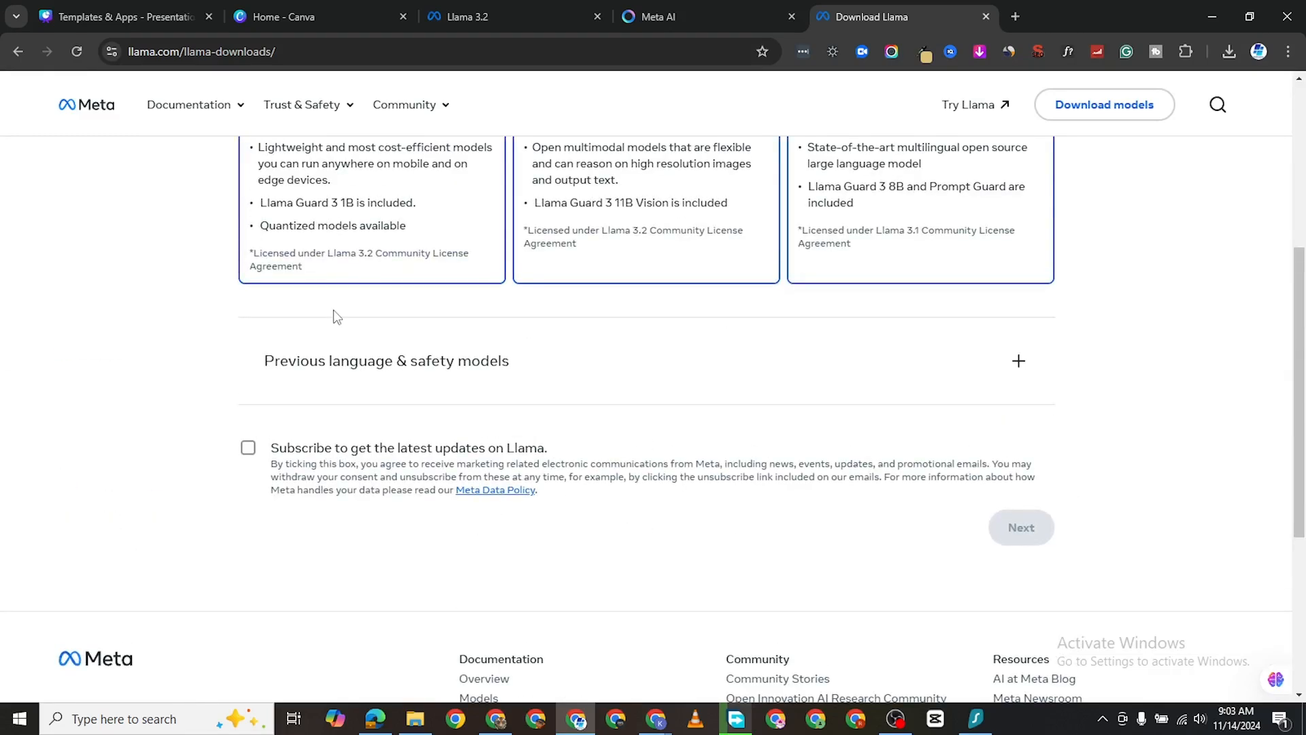
{"action": "scroll", "coordinate": [336, 315], "scroll_direction": "up", "scroll_amount": 4}
{"action": "scroll", "coordinate": [1016, 566], "scroll_direction": "down", "scroll_amount": 4}
{"action": "scroll", "coordinate": [1016, 567], "scroll_direction": "up", "scroll_amount": 1}
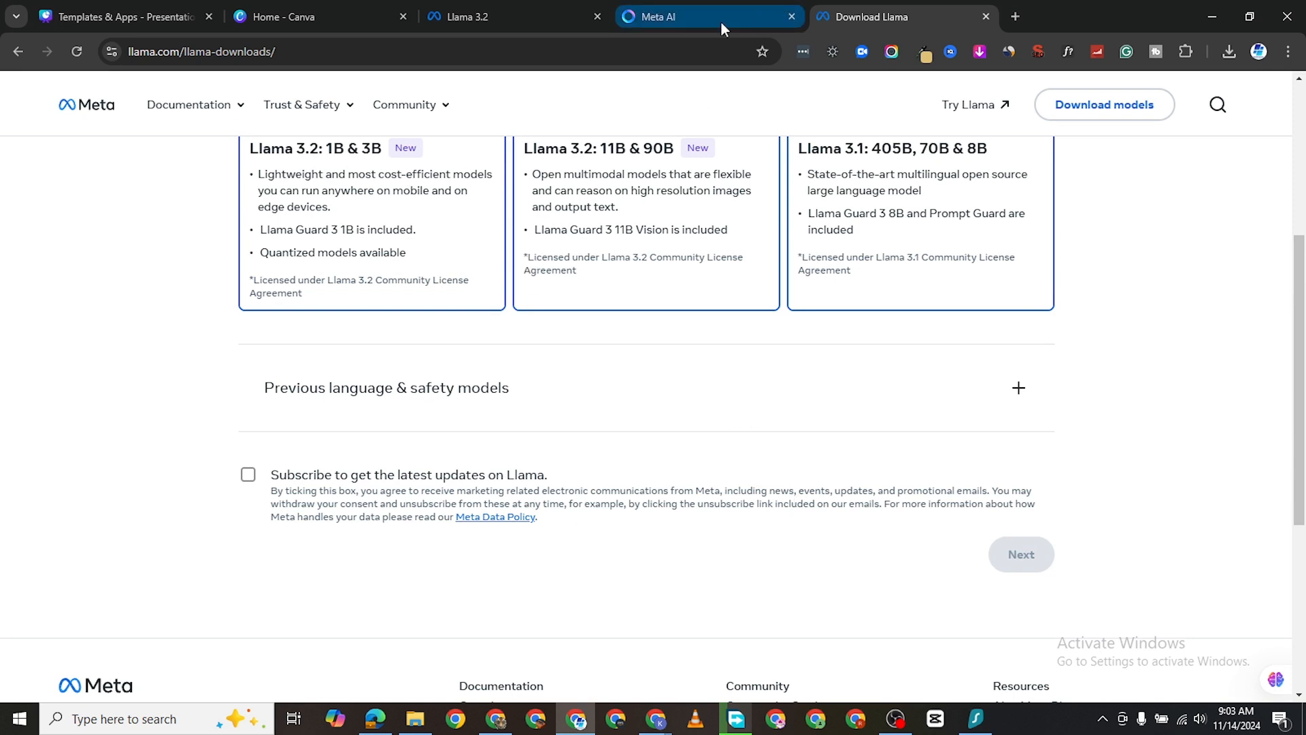
{"action": "left_click", "coordinate": [435, 17]}
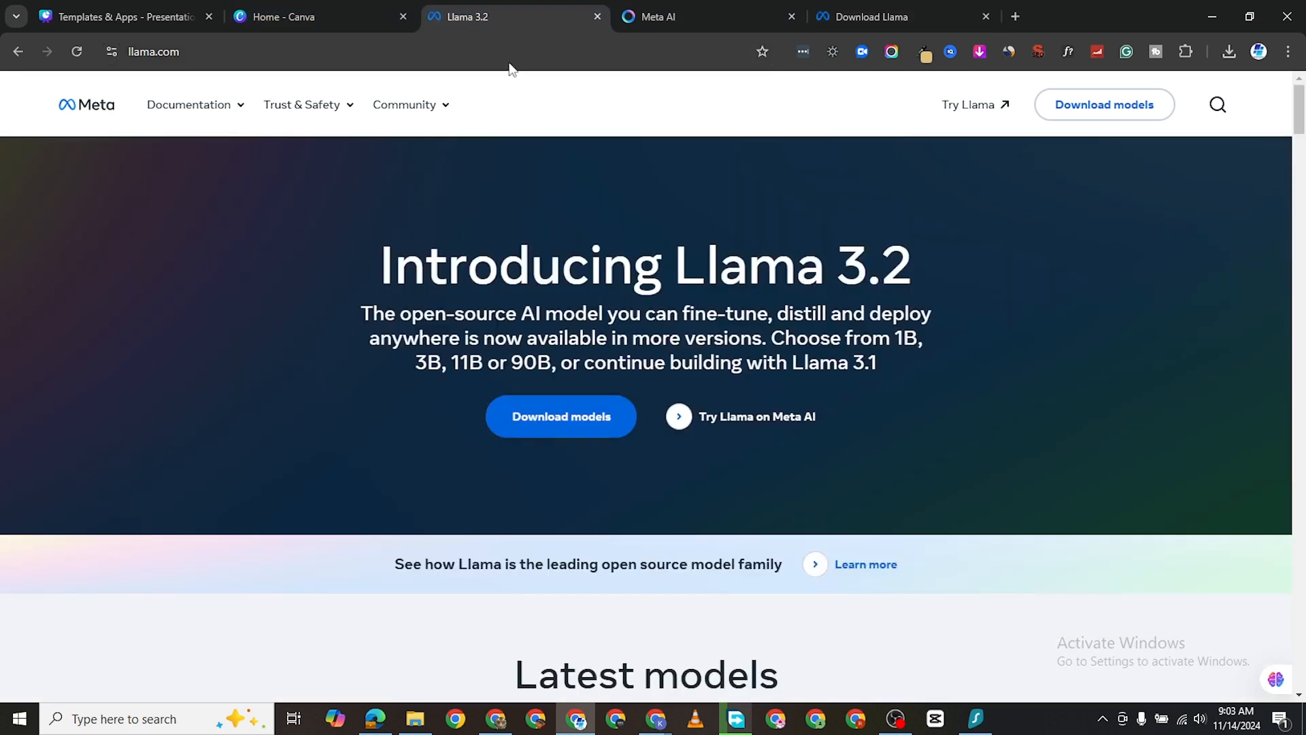
{"action": "left_click", "coordinate": [734, 418]}
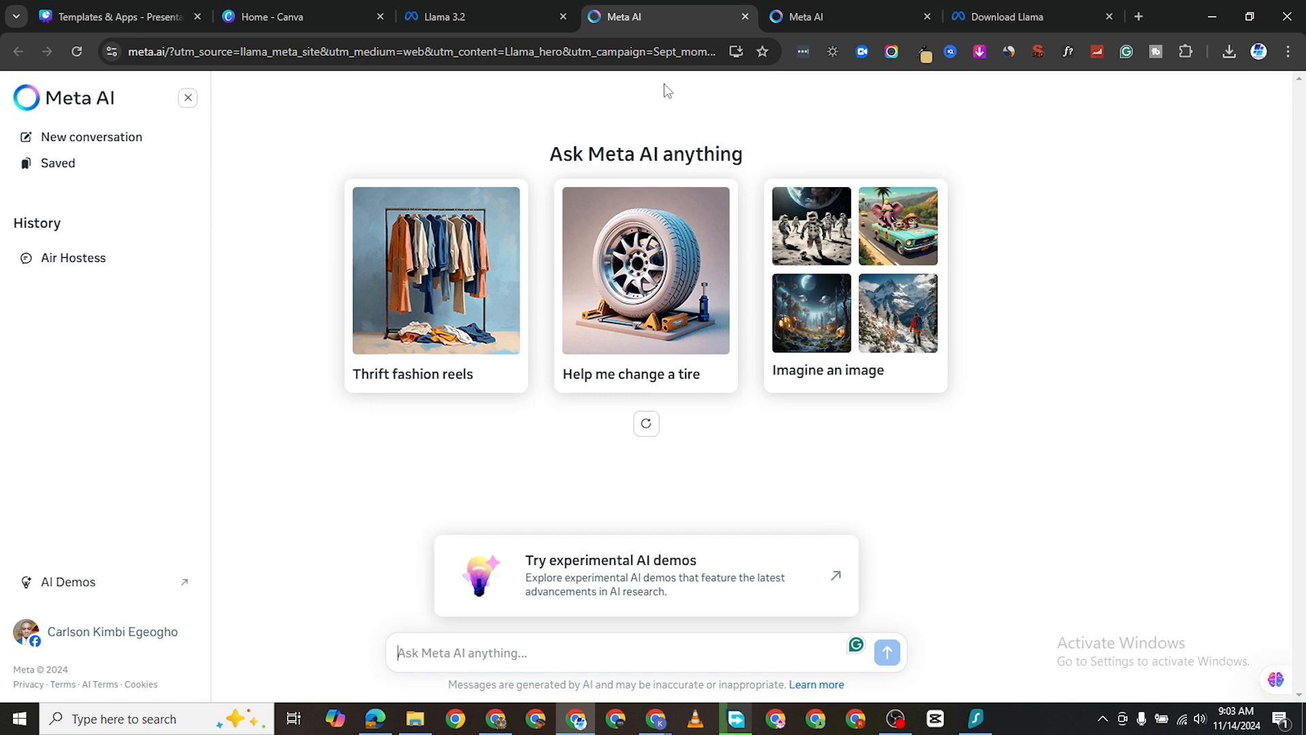
{"action": "left_click", "coordinate": [744, 16]}
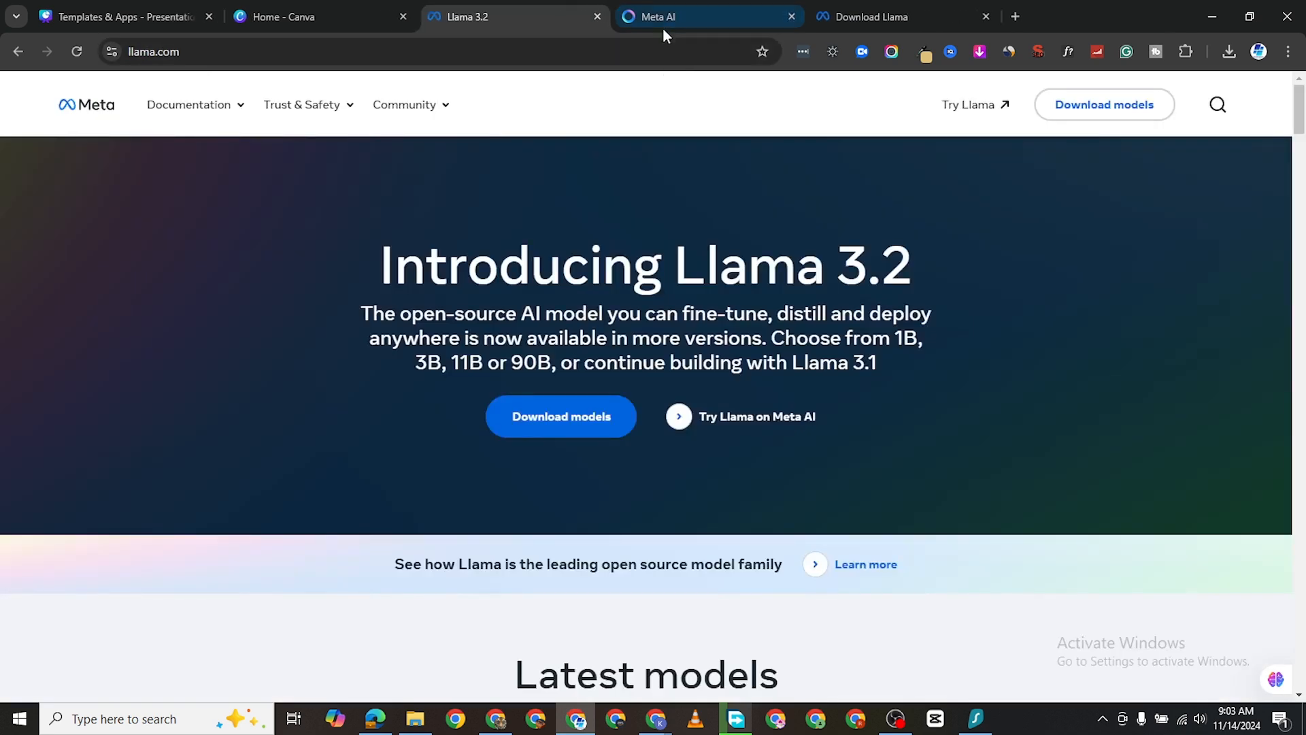
Step: Review the Air Hostess conversation in the existing Meta AI tab, examining its image prompt and the four generated pictures
{"action": "left_click", "coordinate": [674, 15]}
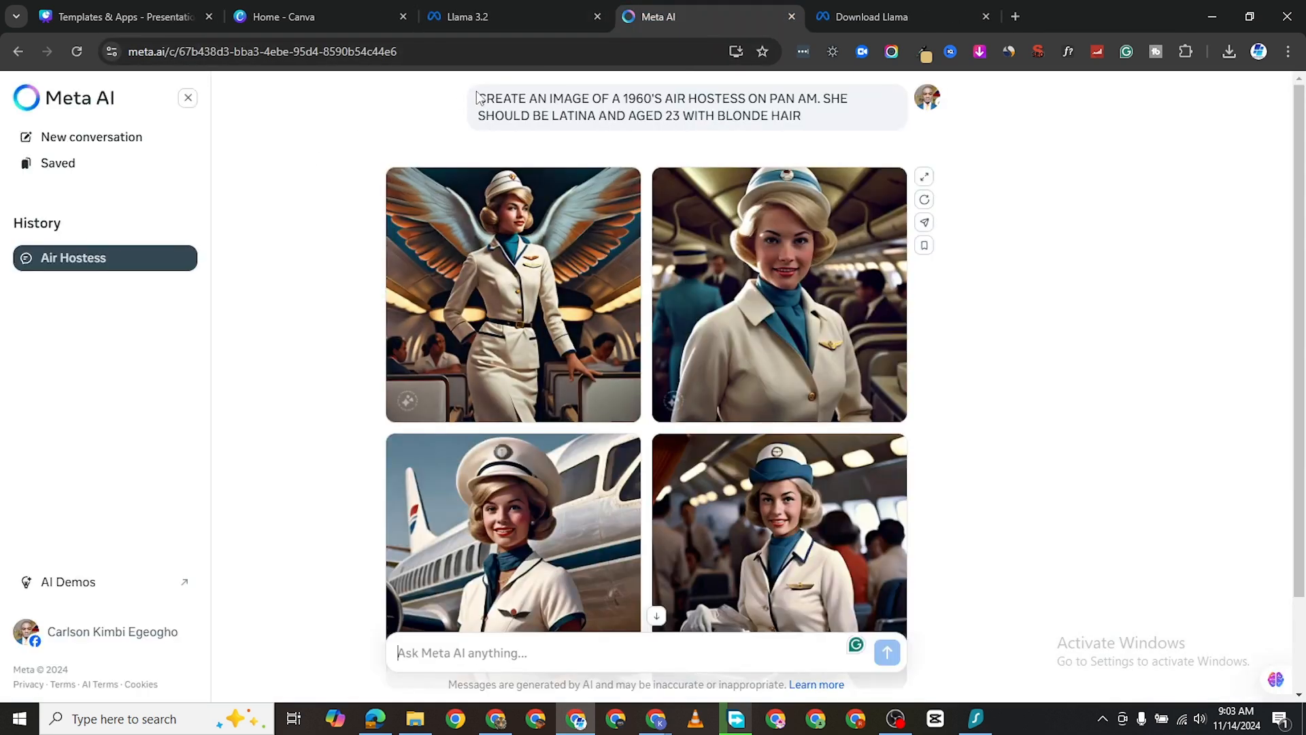
{"action": "left_click_drag", "start_coordinate": [477, 98], "coordinate": [818, 117]}
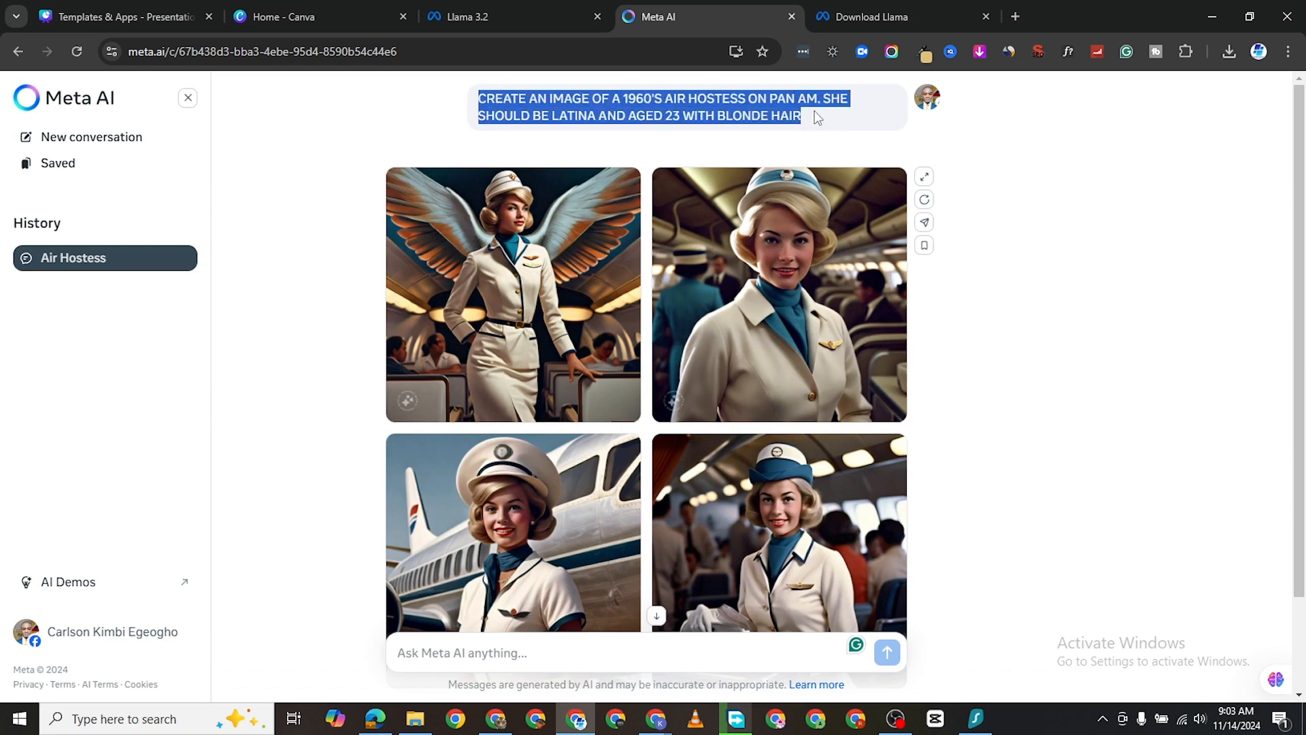
{"action": "left_click", "coordinate": [388, 107]}
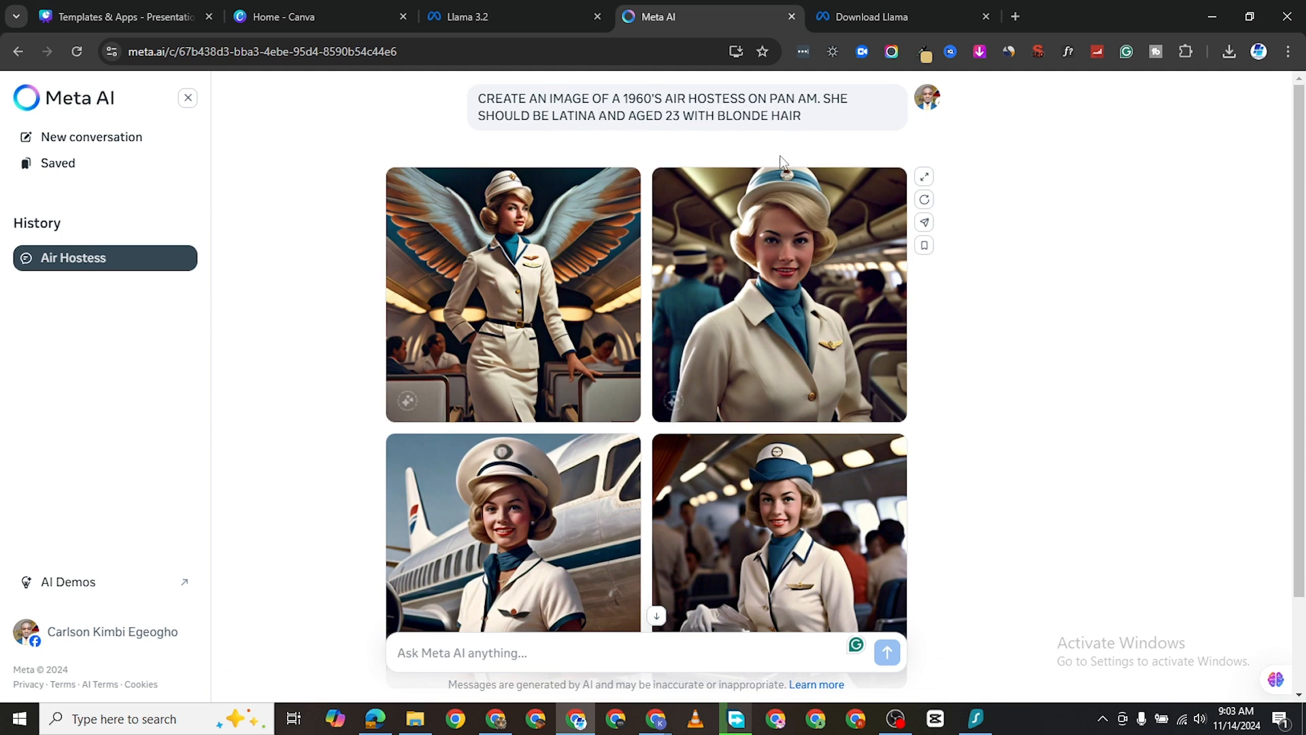
{"action": "mouse_move", "coordinate": [563, 444]}
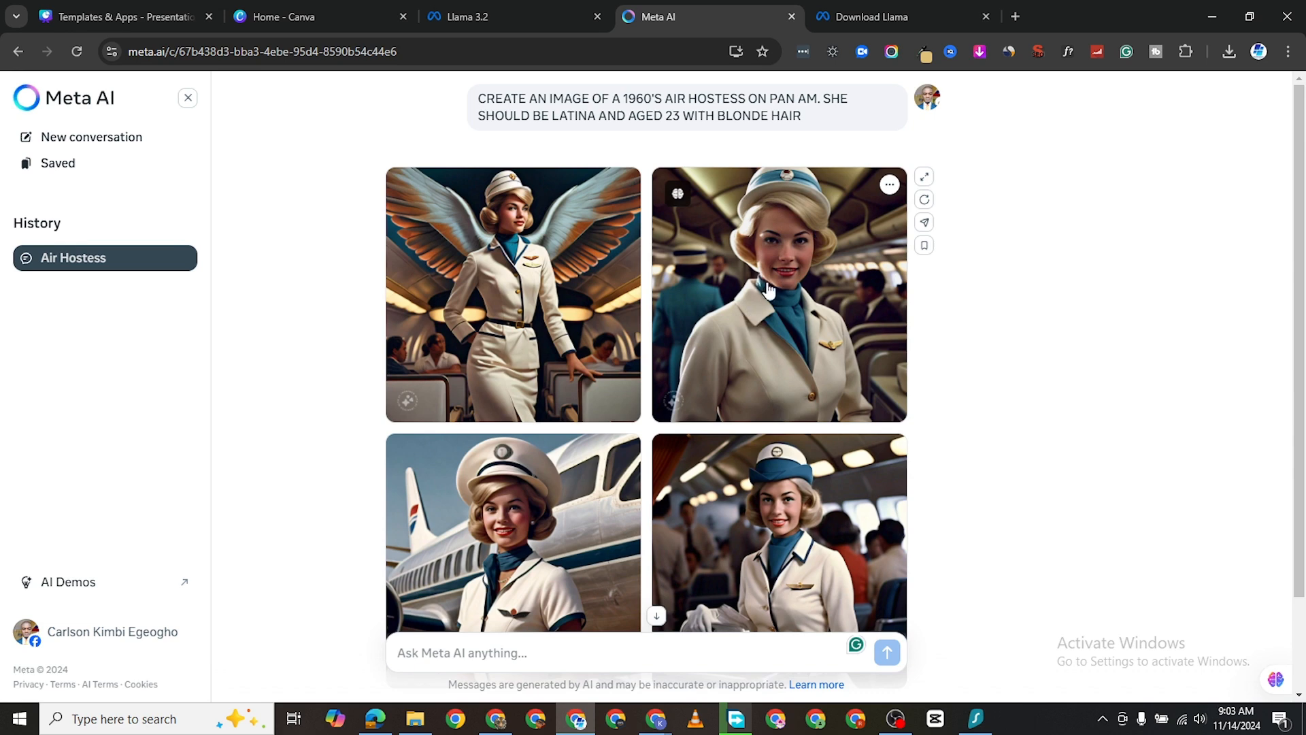
{"action": "scroll", "coordinate": [801, 343], "scroll_direction": "down", "scroll_amount": 2}
{"action": "scroll", "coordinate": [598, 500], "scroll_direction": "down", "scroll_amount": 1}
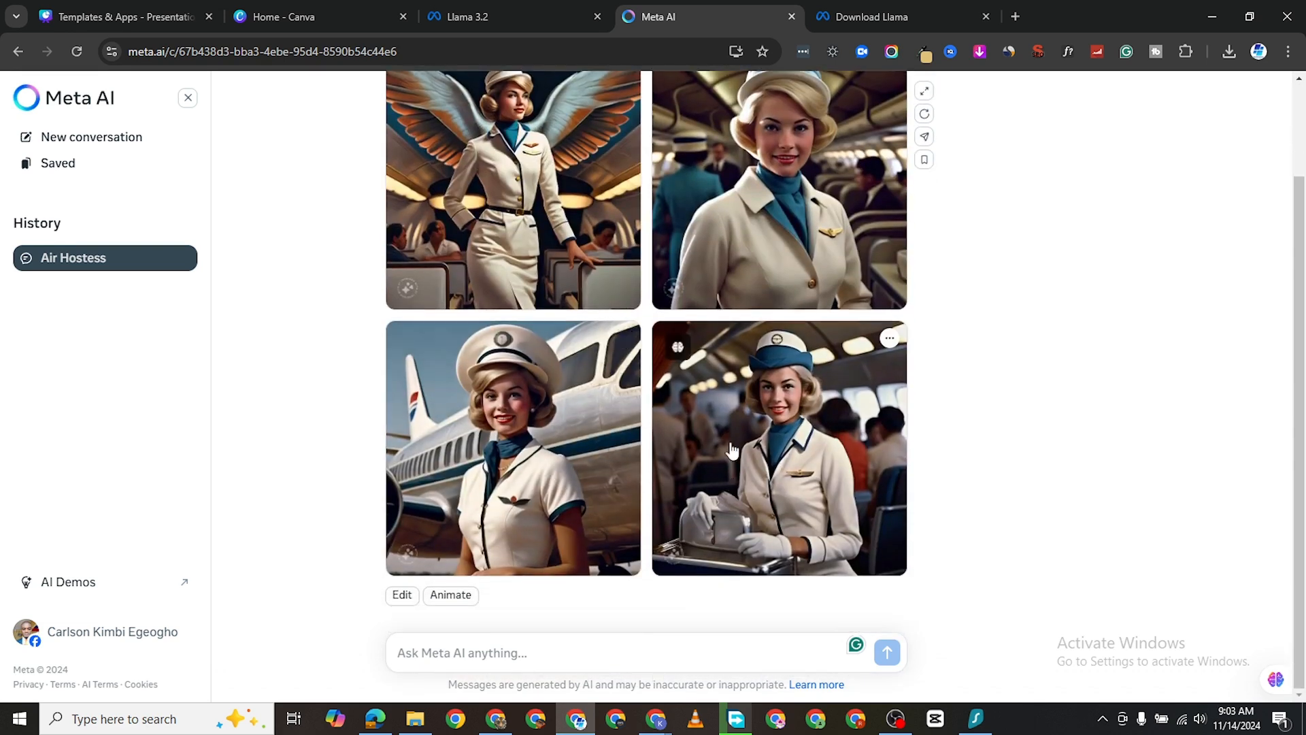
{"action": "scroll", "coordinate": [659, 420], "scroll_direction": "up", "scroll_amount": 3}
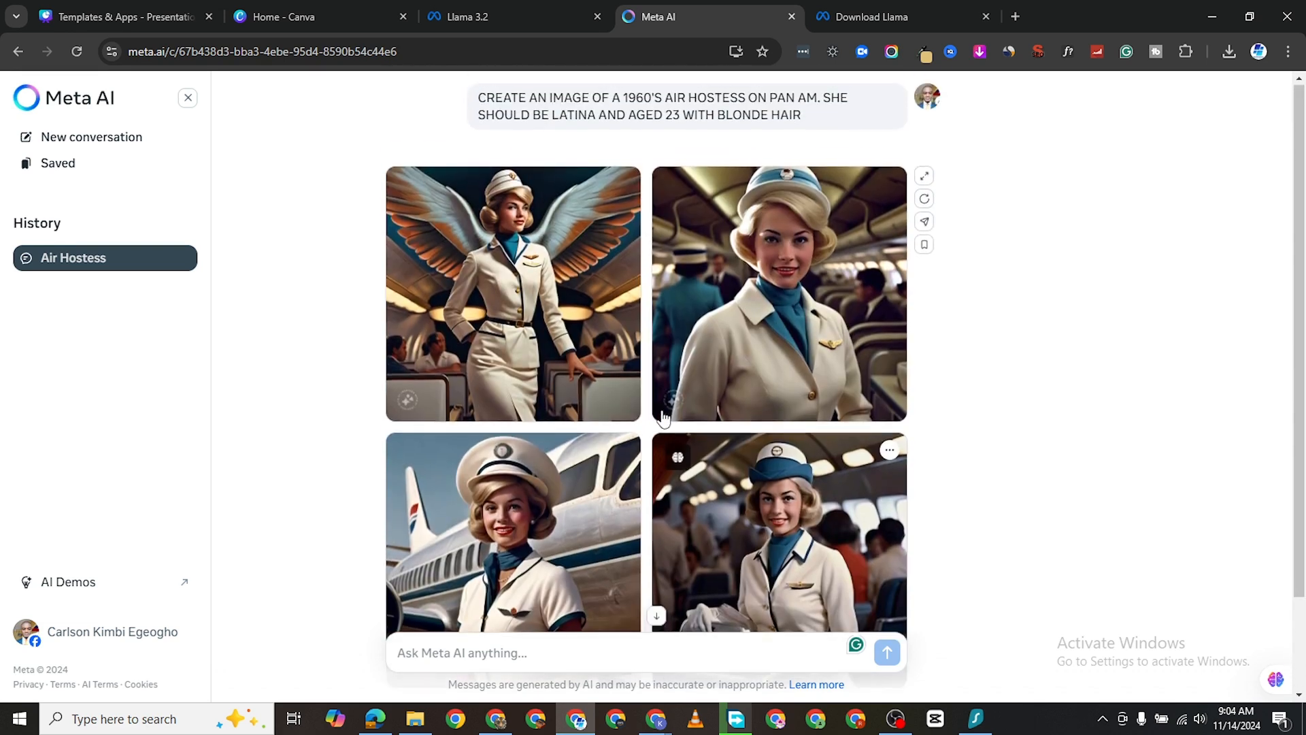
Step: Open Meta AI from the Llama 3.2 home page and begin a prompt about building a login form for a website built using Python and Django Framework
{"action": "left_click", "coordinate": [499, 19]}
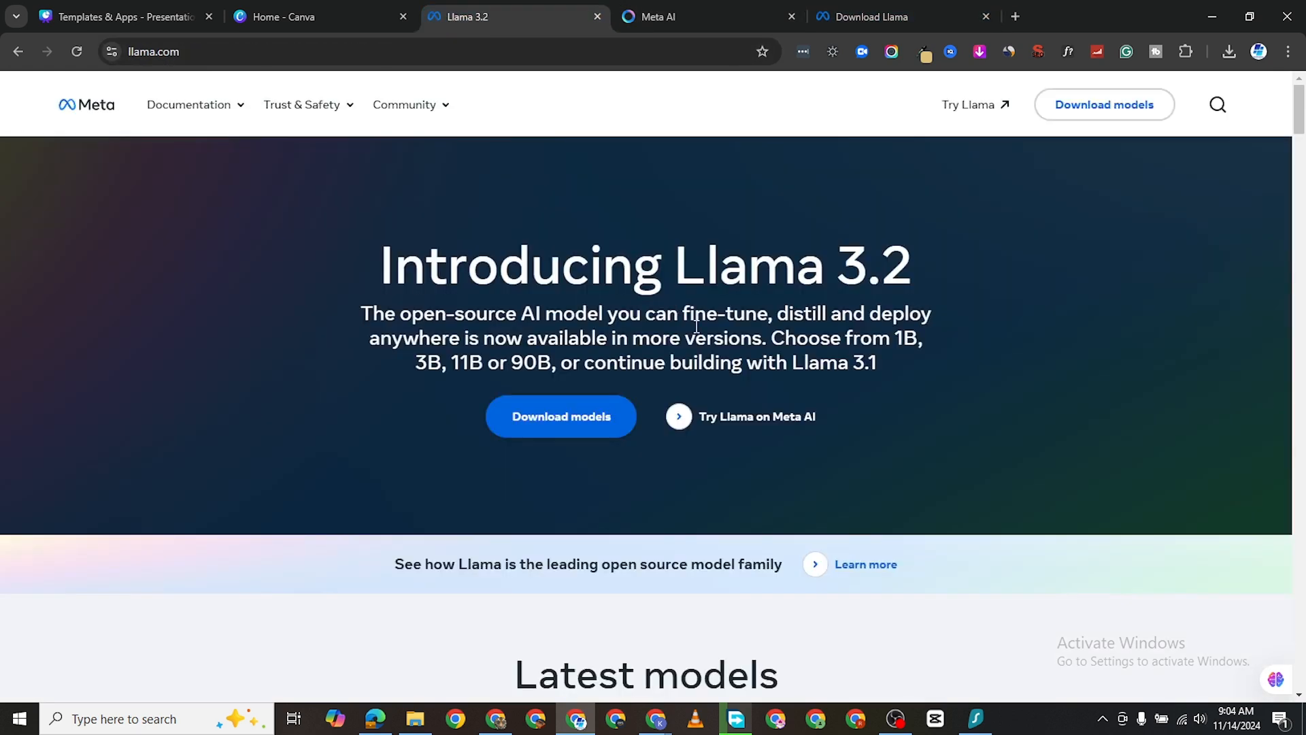
{"action": "left_click", "coordinate": [744, 416]}
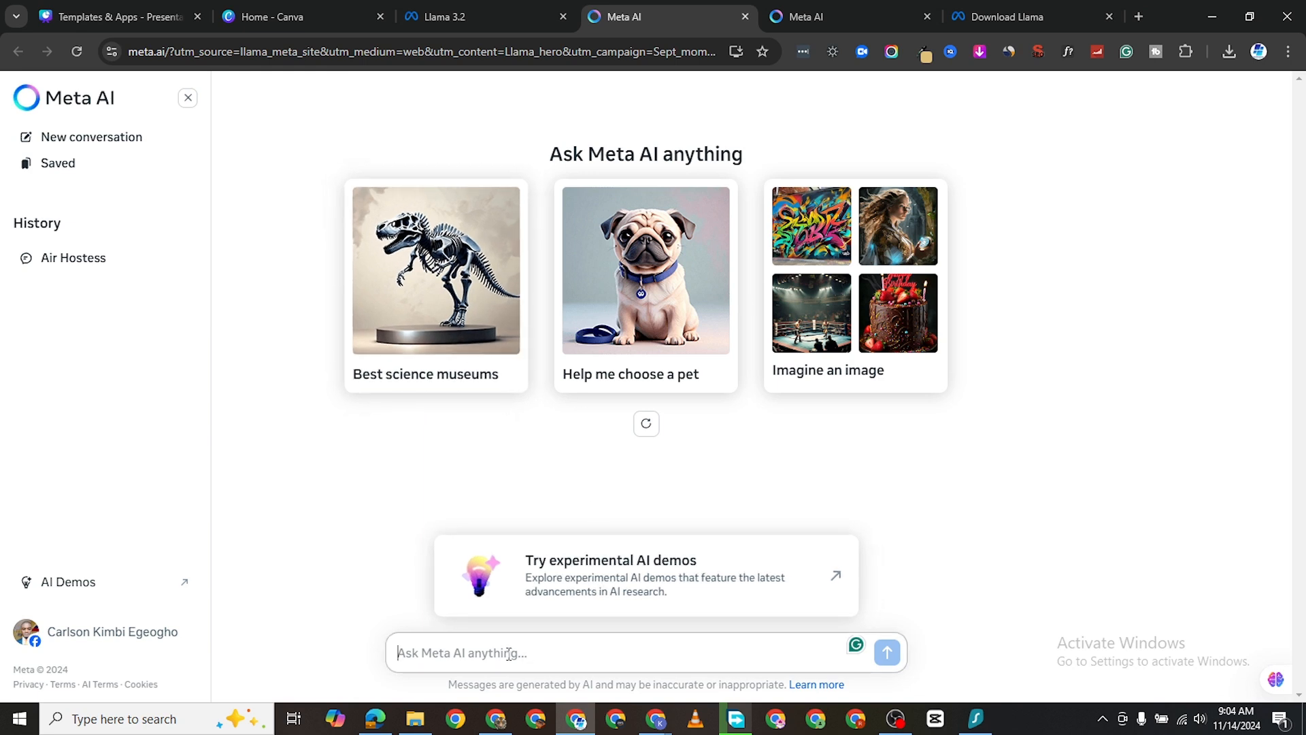
{"action": "type", "text": "i wa"}
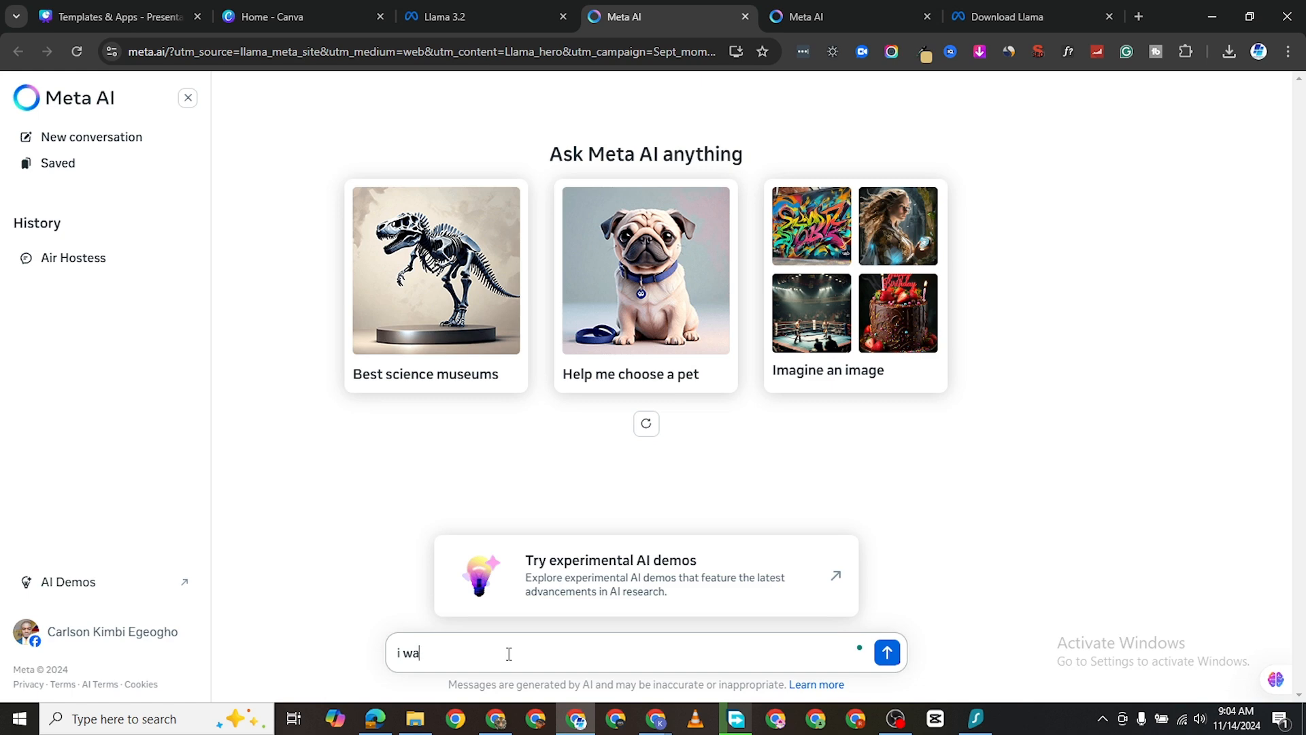
{"action": "type", "text": "Nat"}
{"action": "type", "text": "rm for my website"}
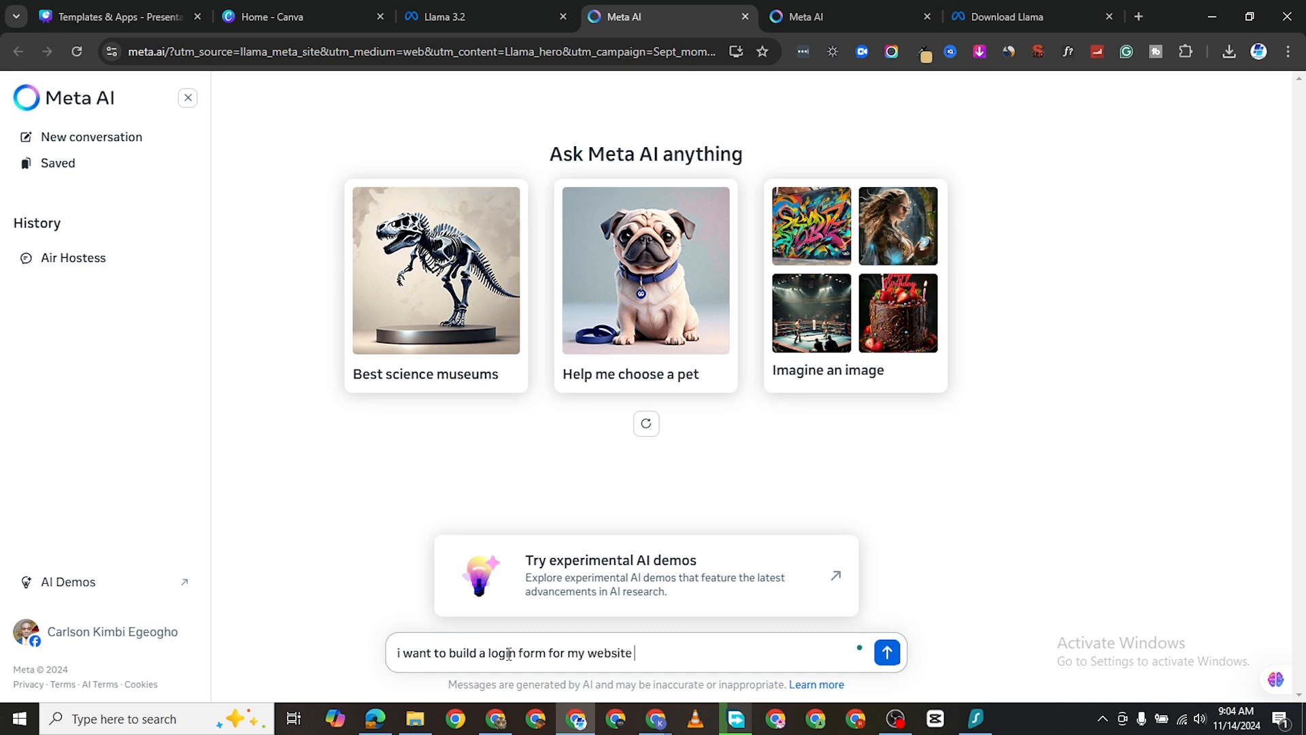
{"action": "type", "text": " that's built using Python and Djang"}
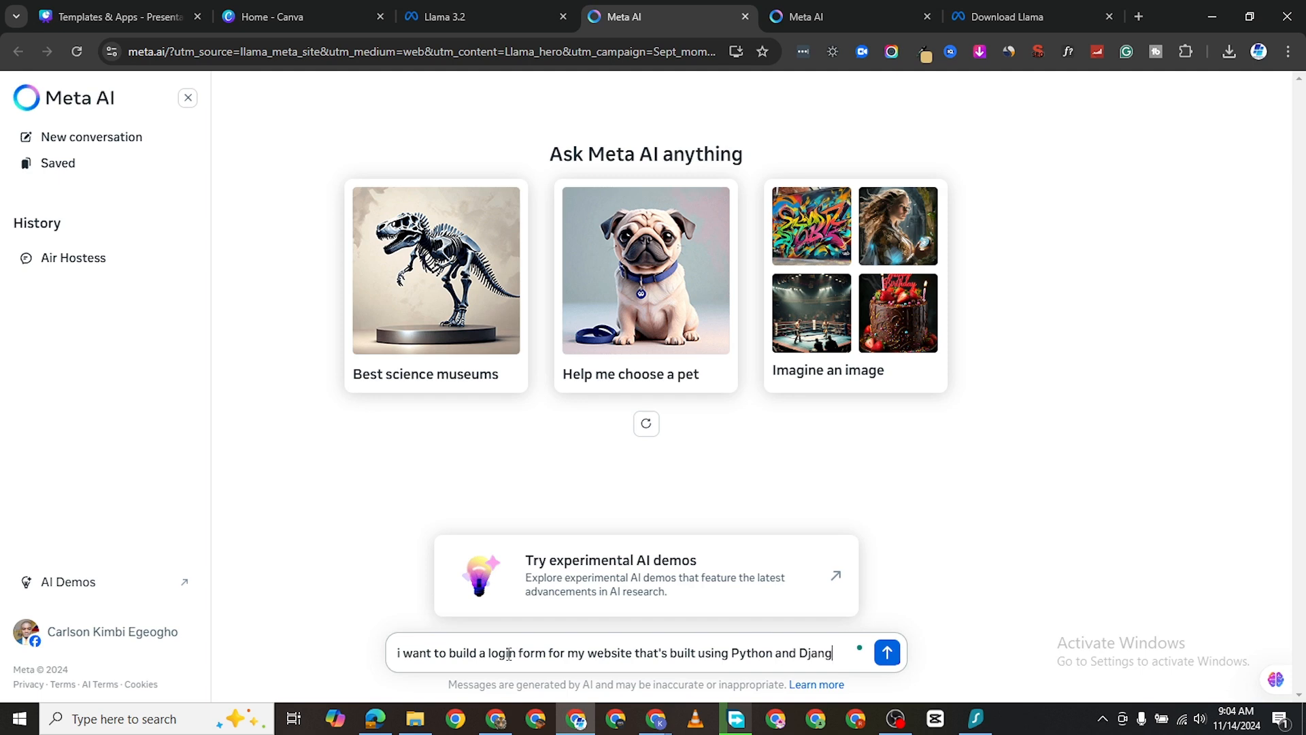
{"action": "type", "text": "o Frame"}
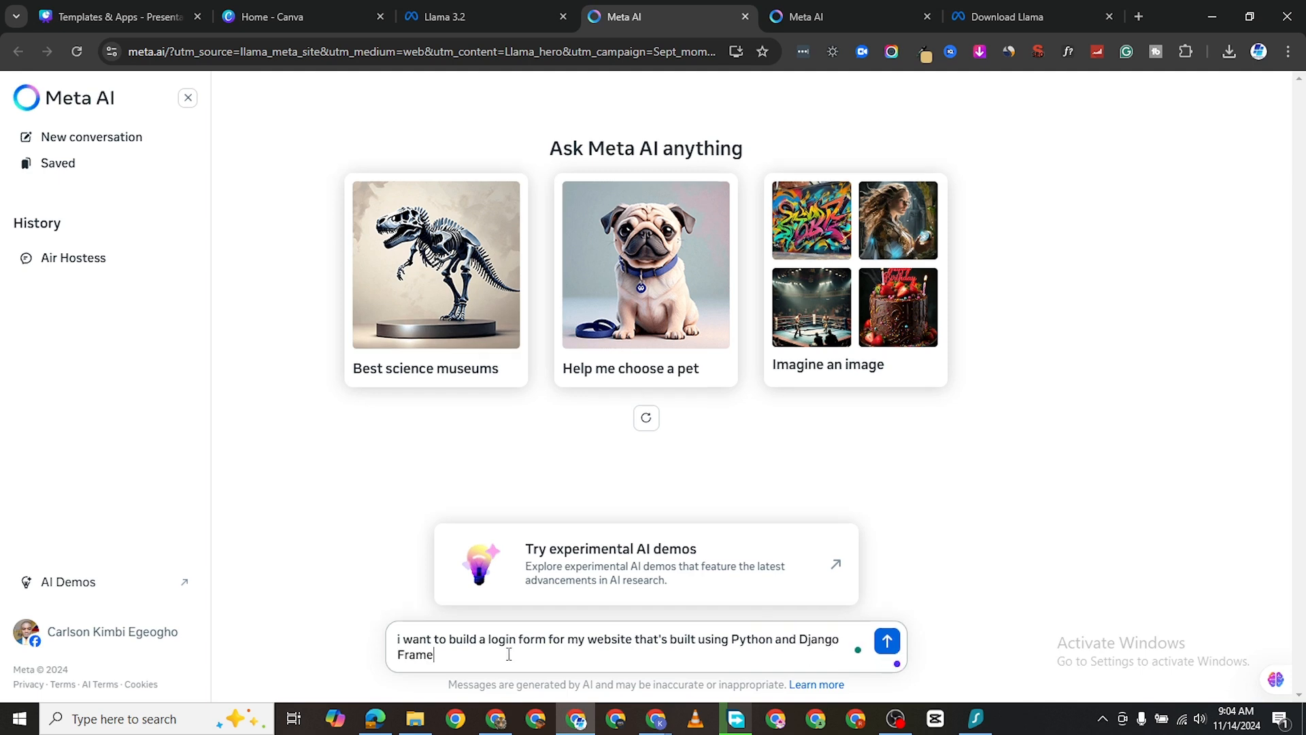
Step: Complete and send the prompt, requesting the code for a basic login form with just Full Names, Email Address and Phone Number
{"action": "type", "text": "work. Write the code for a ba"}
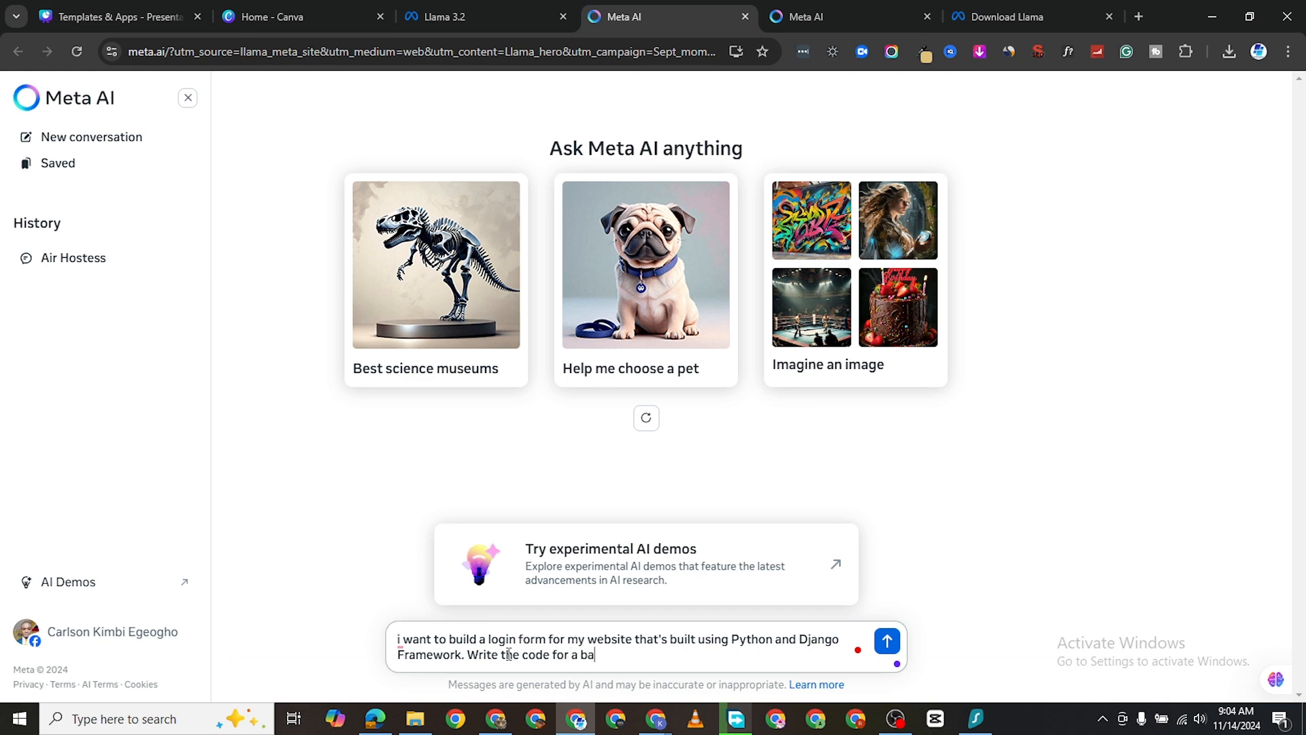
{"action": "type", "text": "sic login form, with just"}
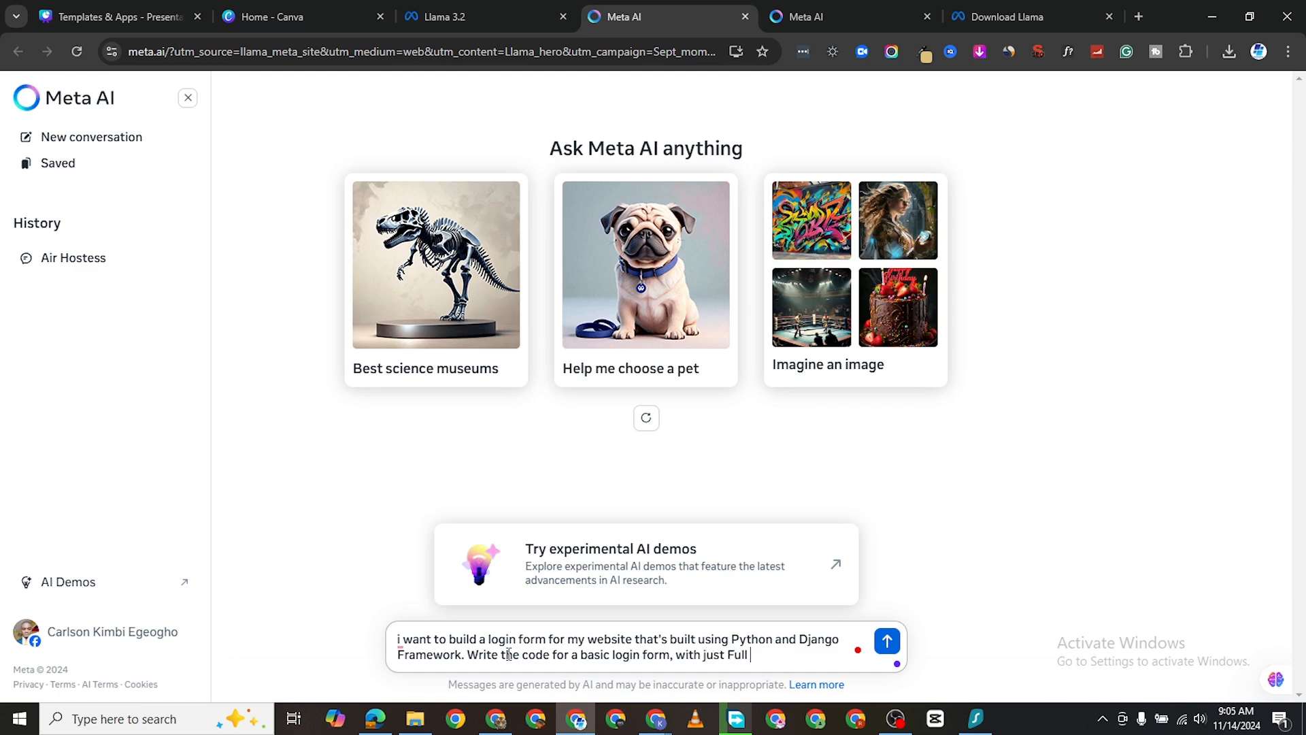
{"action": "type", "text": "Full Name"}
{"action": "type", "text": "Addr"}
{"action": "type", "text": "ess and Pho"}
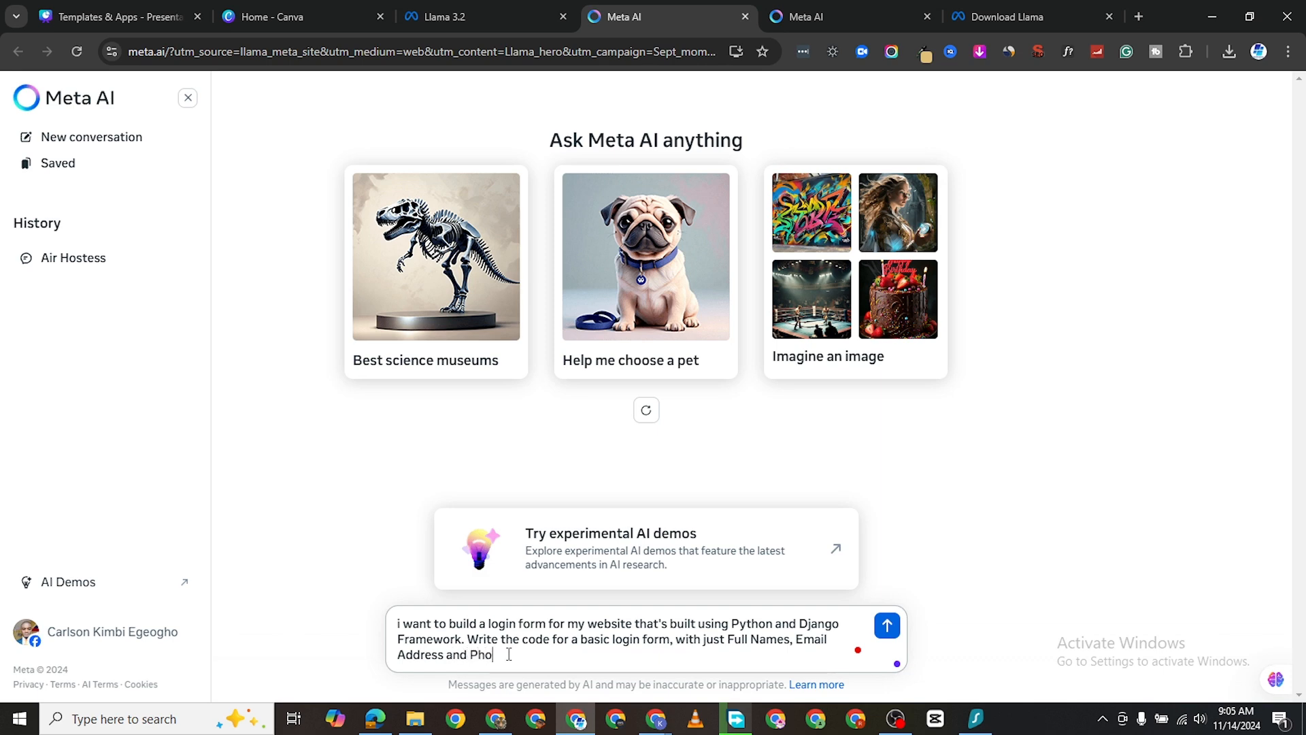
{"action": "type", "text": "ne Number"}
{"action": "key", "text": "Return"}
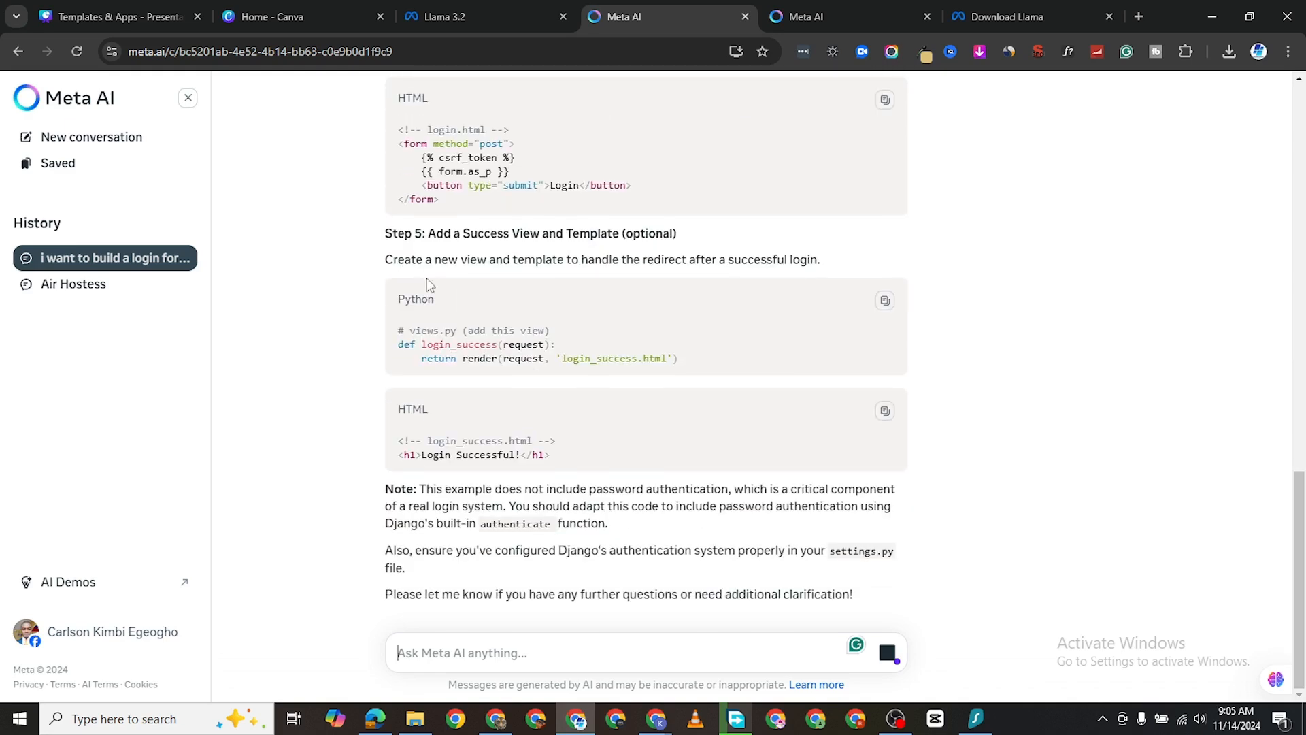
Step: Examine the Django login form answer, covering the form, view, URL pattern, template and success view code plus the closing notes
{"action": "scroll", "coordinate": [544, 354], "scroll_direction": "up", "scroll_amount": 8}
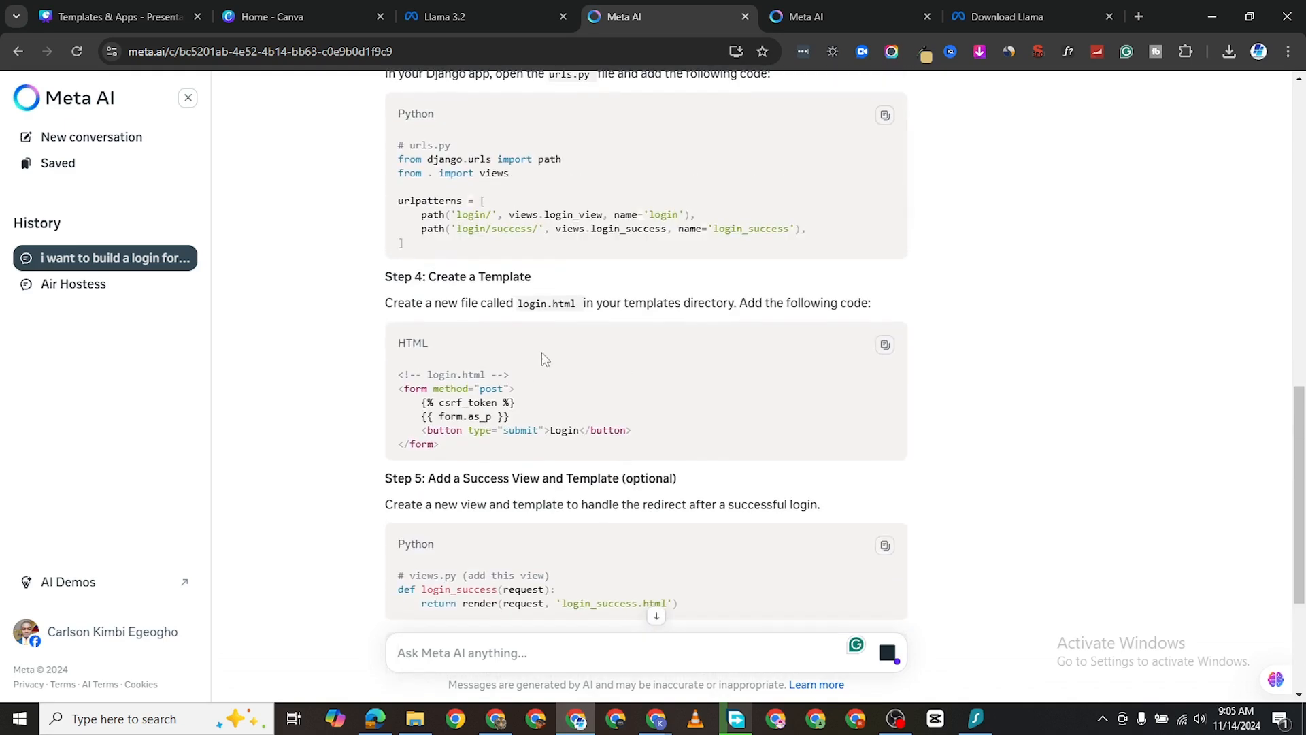
{"action": "scroll", "coordinate": [546, 337], "scroll_direction": "up", "scroll_amount": 8}
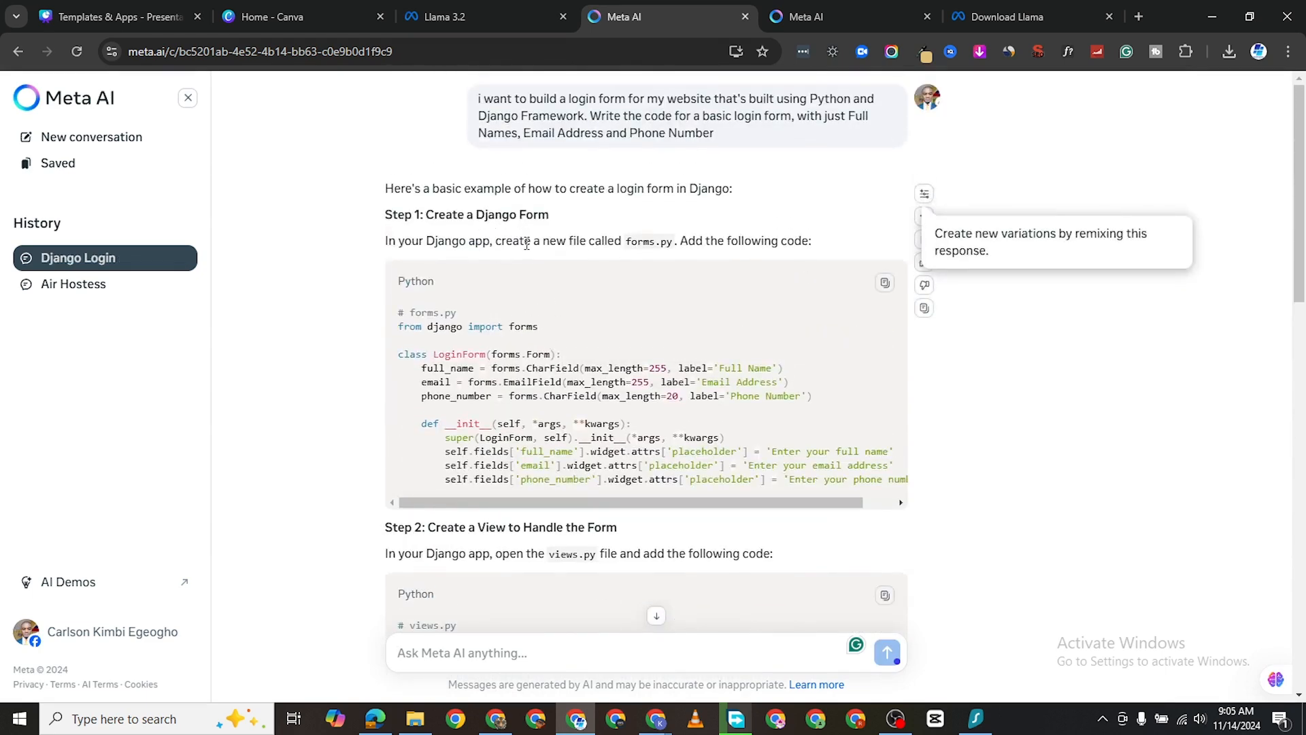
{"action": "scroll", "coordinate": [509, 320], "scroll_direction": "down", "scroll_amount": 3}
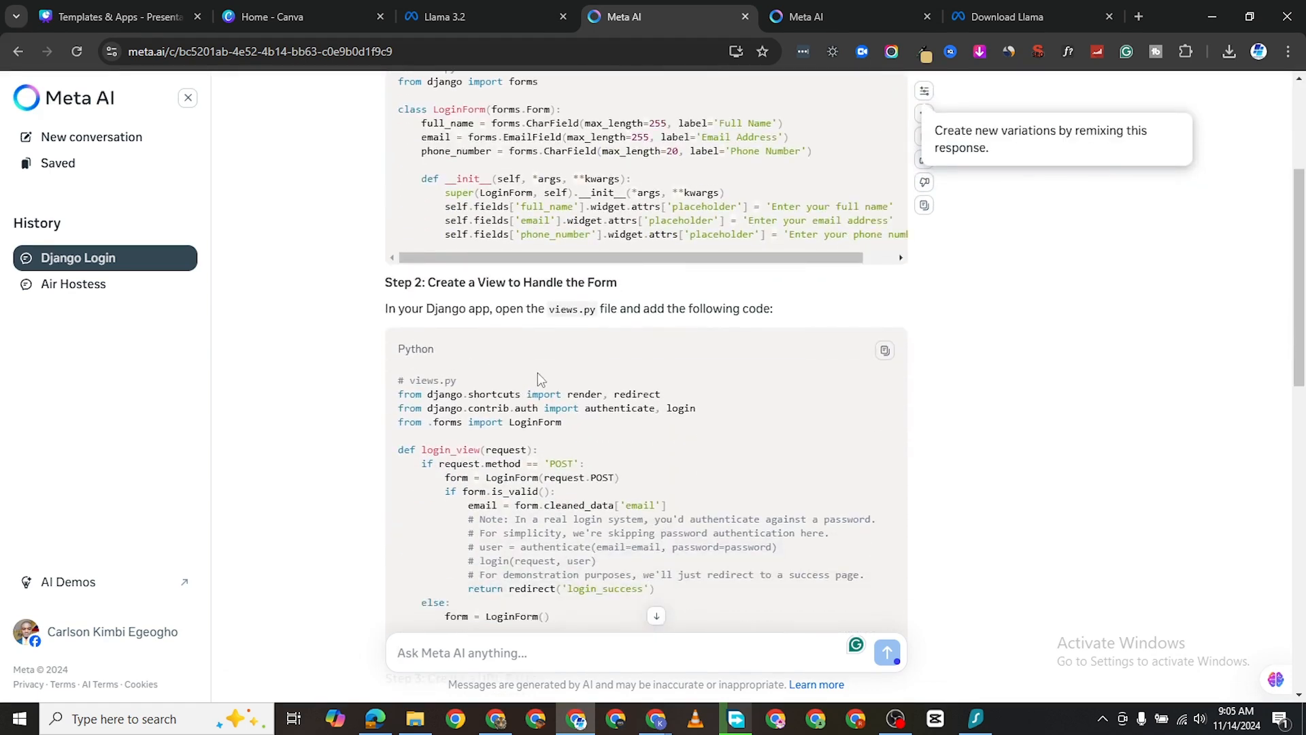
{"action": "scroll", "coordinate": [537, 373], "scroll_direction": "down", "scroll_amount": 3}
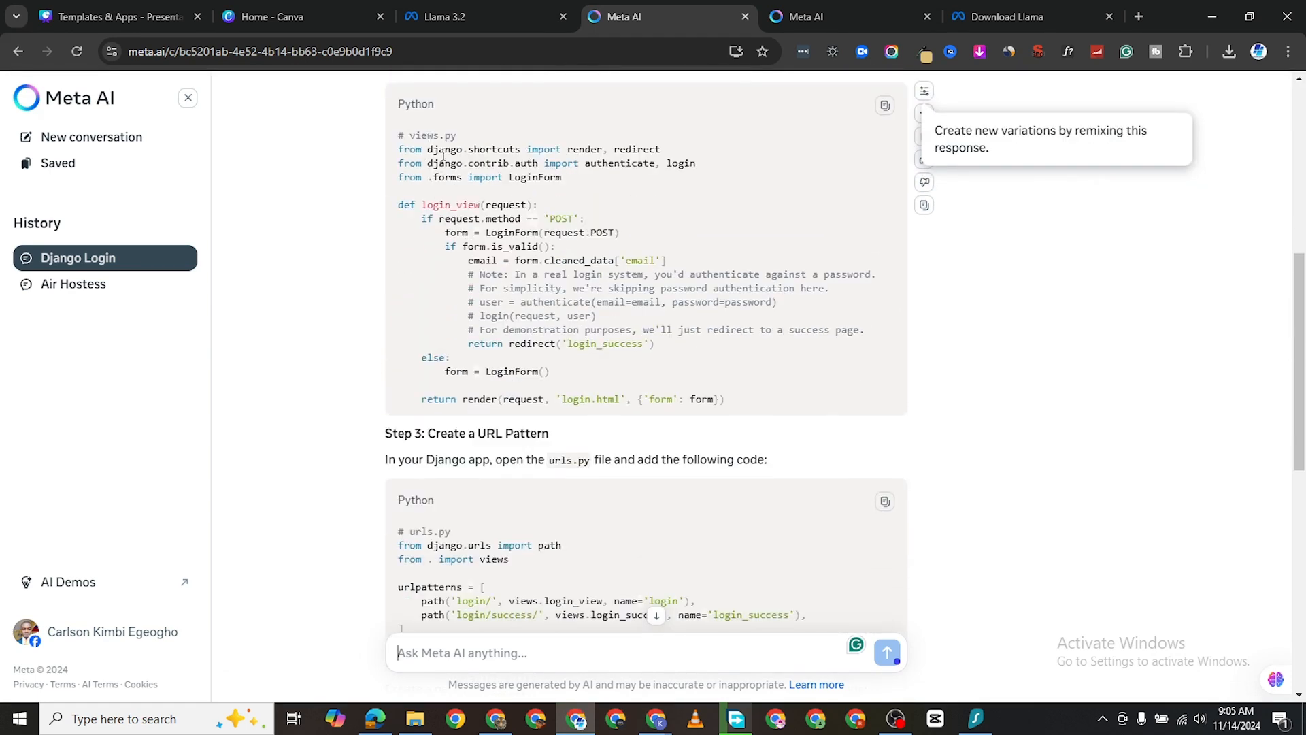
{"action": "scroll", "coordinate": [564, 292], "scroll_direction": "down", "scroll_amount": 2}
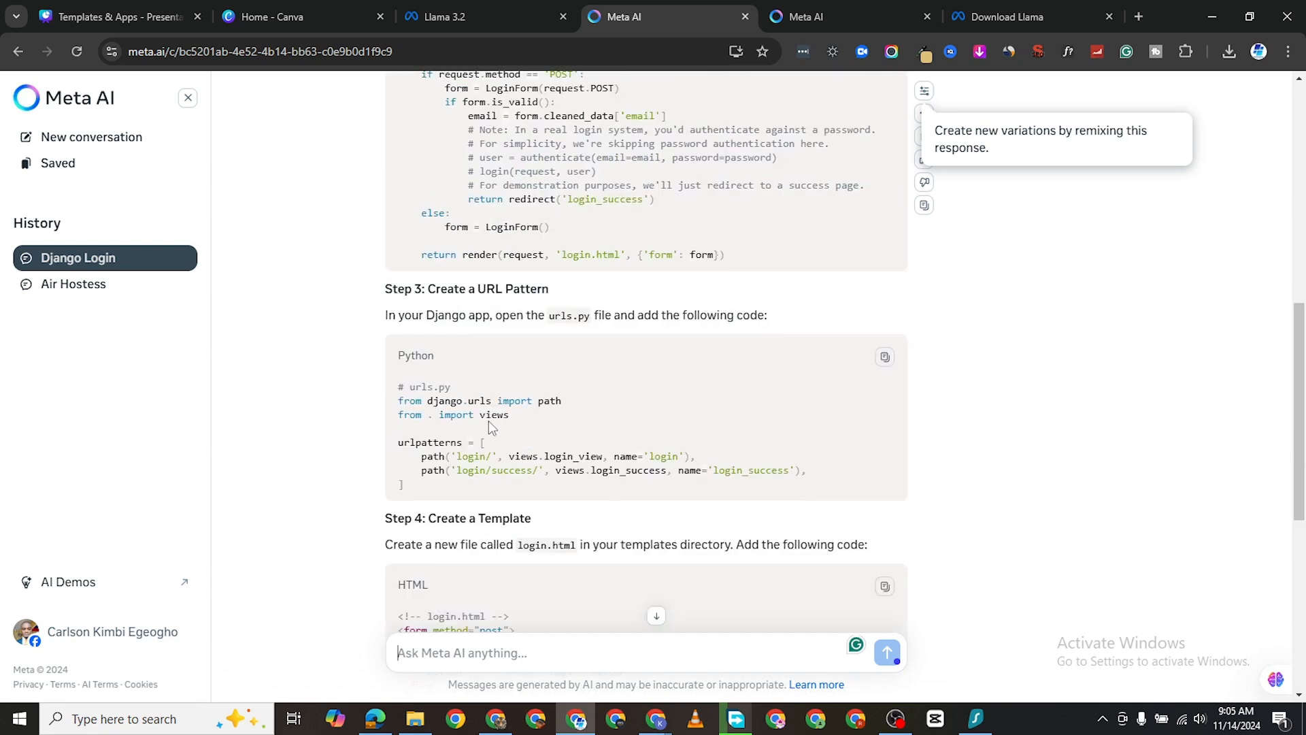
{"action": "scroll", "coordinate": [456, 329], "scroll_direction": "down", "scroll_amount": 2}
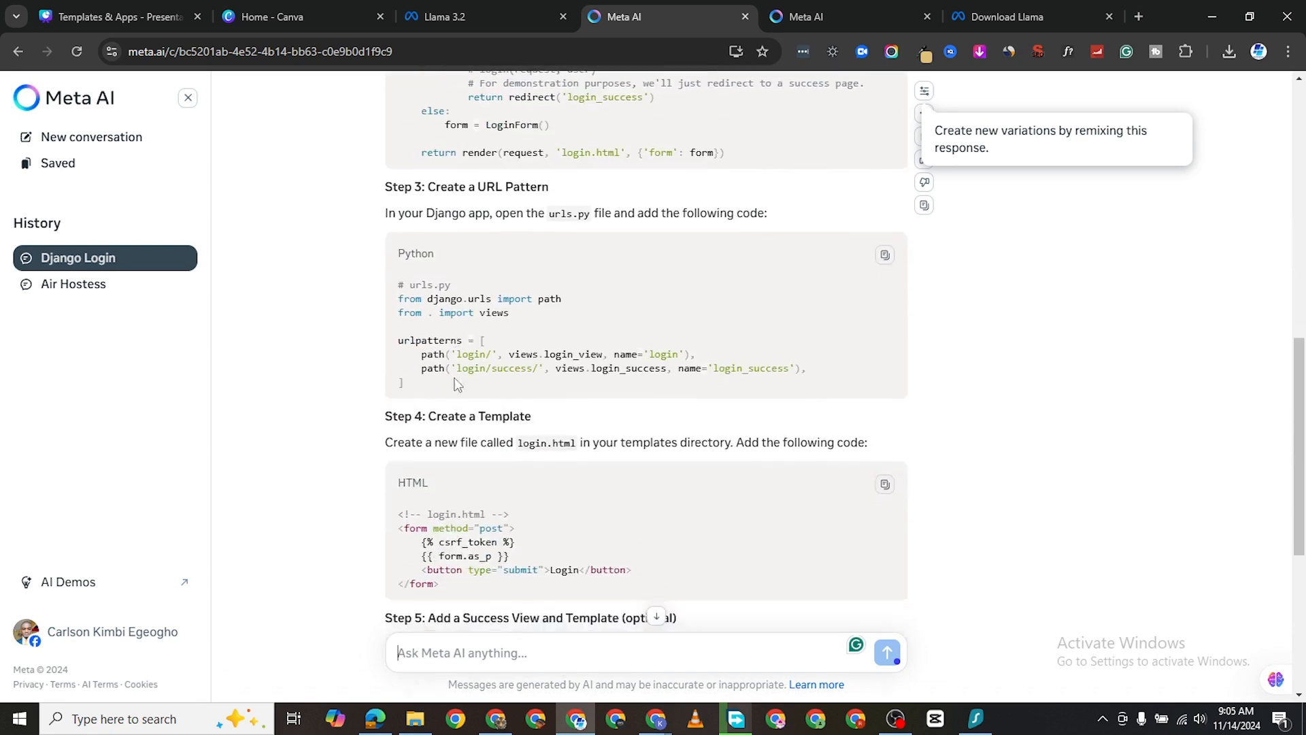
{"action": "scroll", "coordinate": [386, 401], "scroll_direction": "down", "scroll_amount": 2}
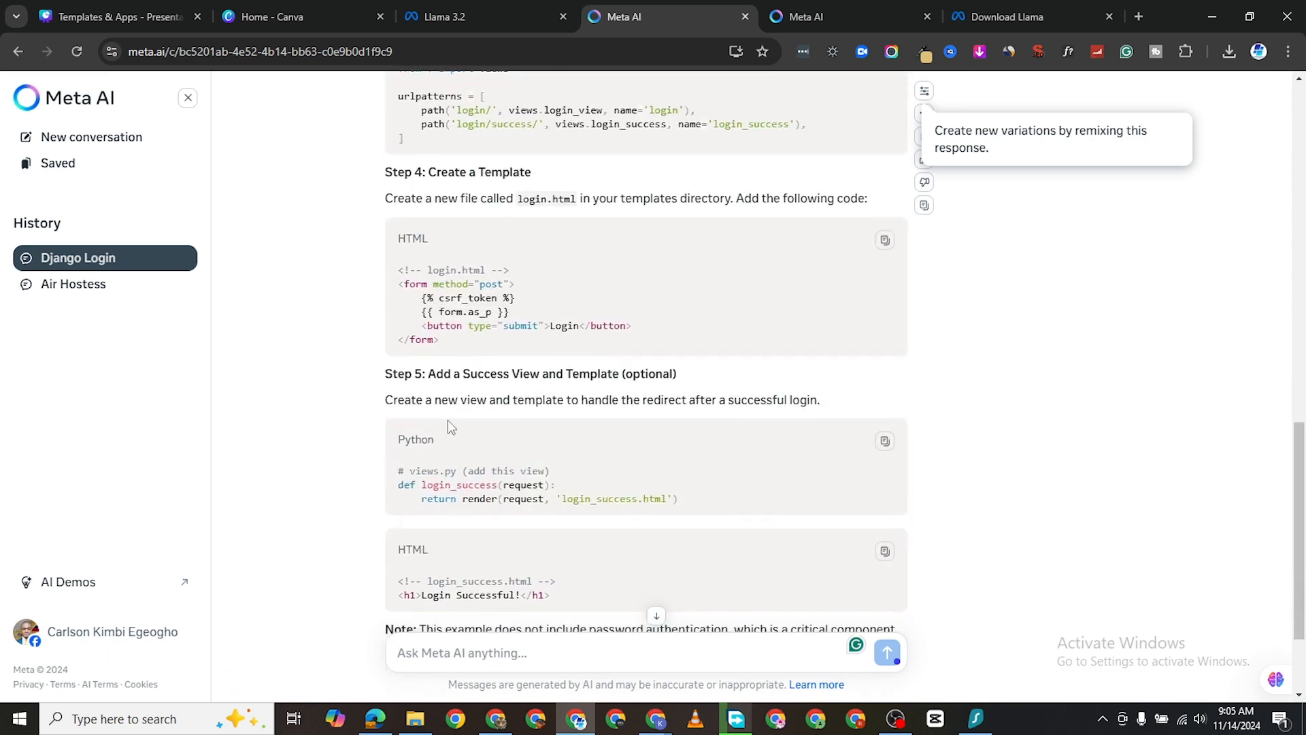
{"action": "scroll", "coordinate": [447, 422], "scroll_direction": "down", "scroll_amount": 2}
{"action": "scroll", "coordinate": [449, 419], "scroll_direction": "up", "scroll_amount": 12}
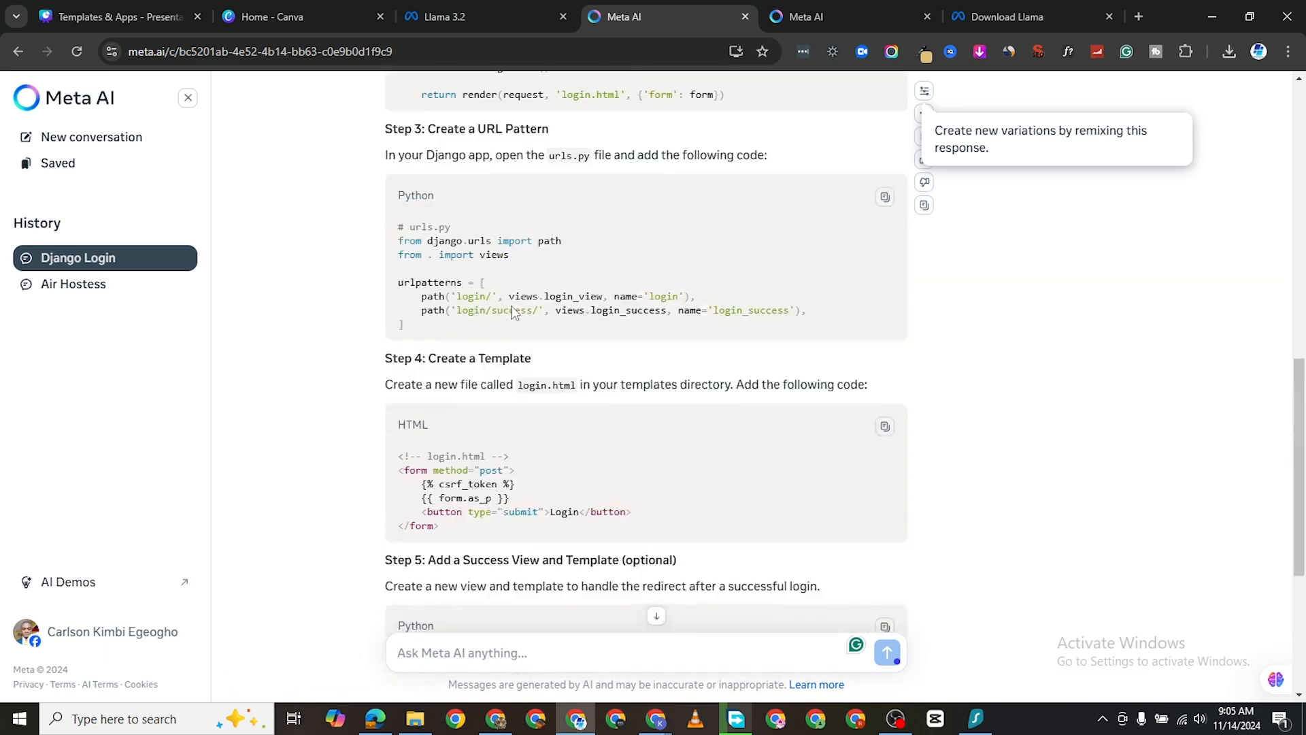
{"action": "scroll", "coordinate": [527, 321], "scroll_direction": "up", "scroll_amount": 2}
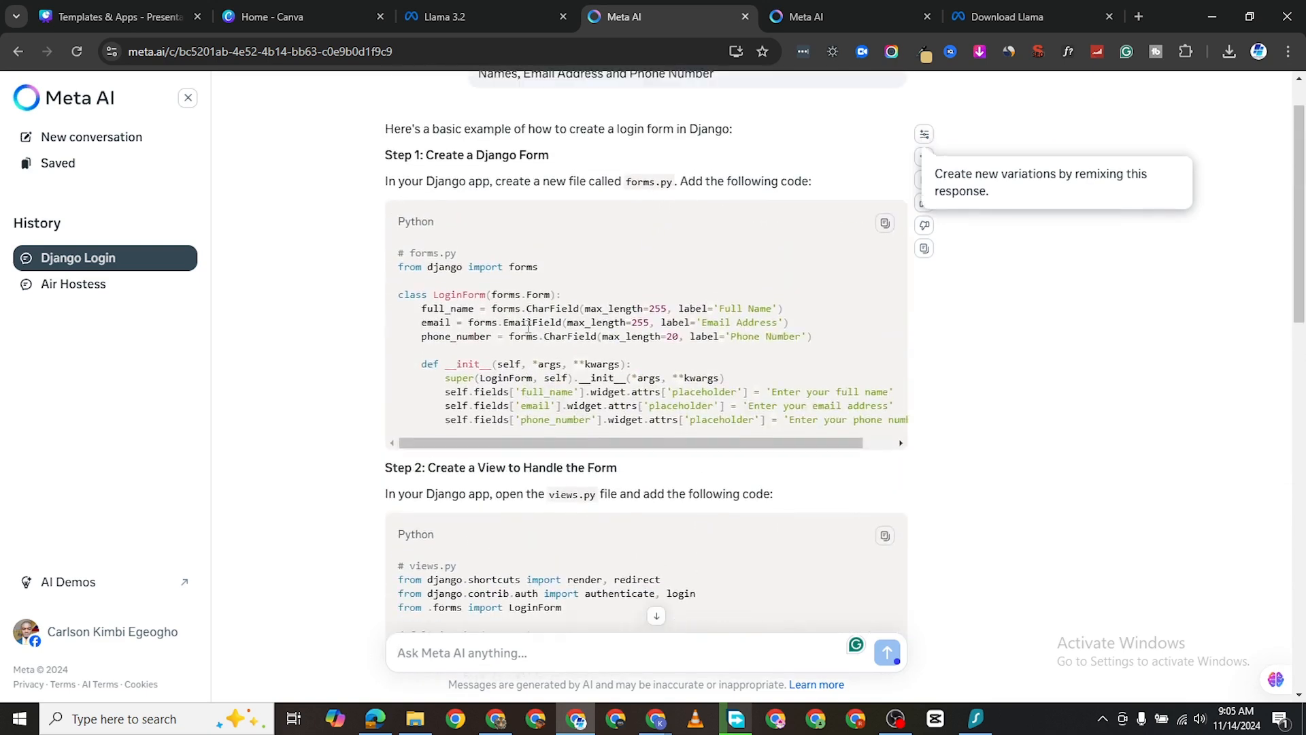
{"action": "scroll", "coordinate": [530, 323], "scroll_direction": "down", "scroll_amount": 15}
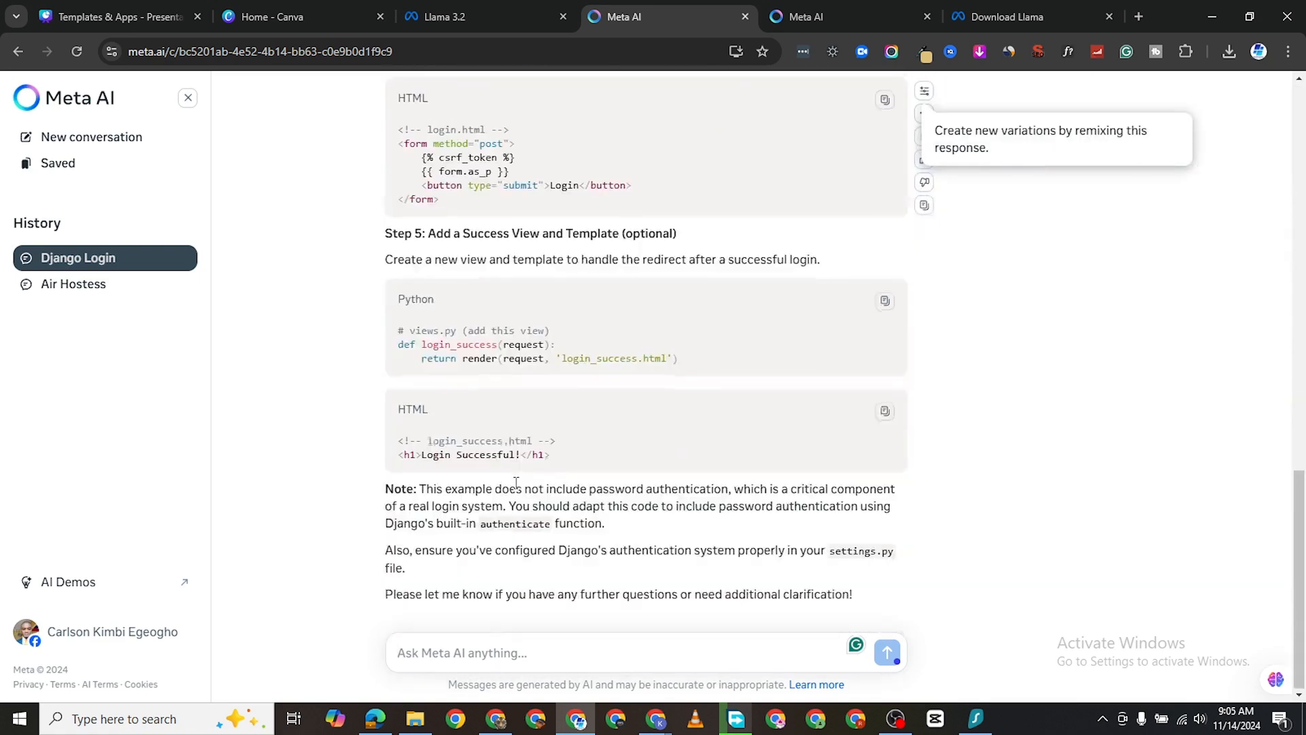
{"action": "scroll", "coordinate": [504, 412], "scroll_direction": "up", "scroll_amount": 3}
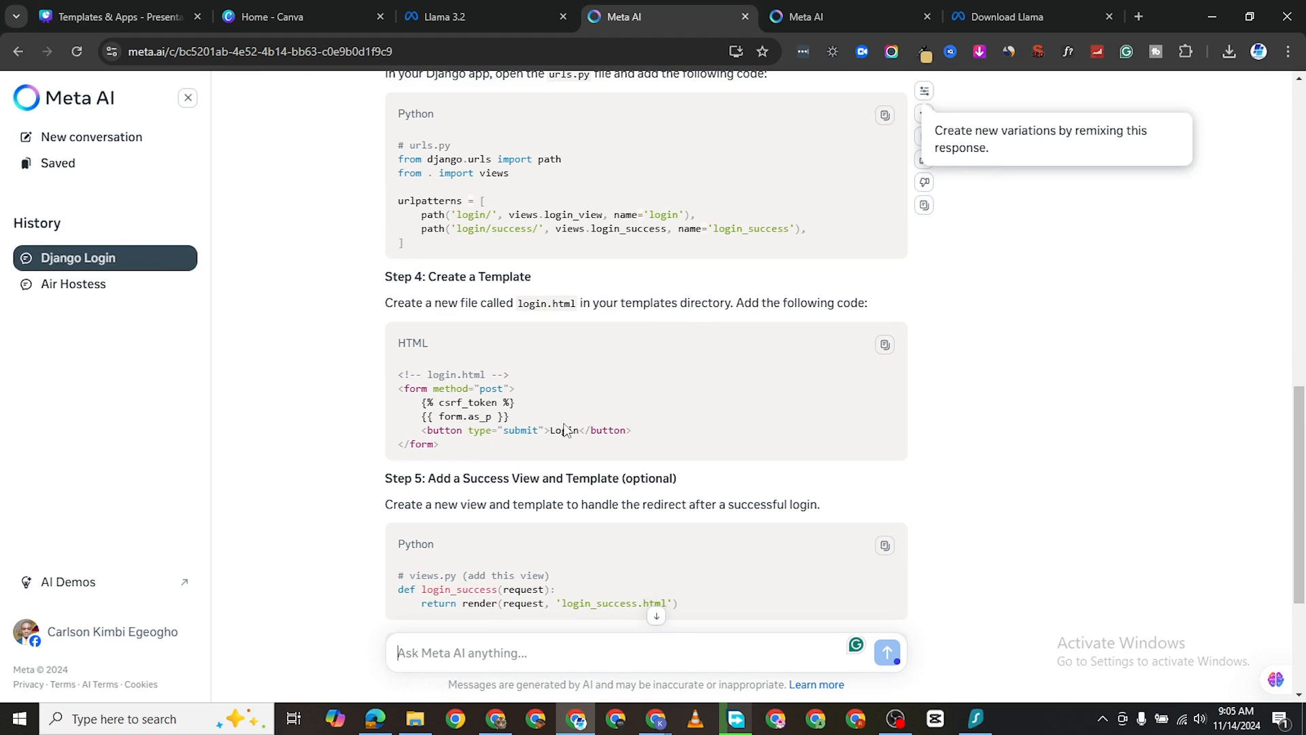
{"action": "scroll", "coordinate": [546, 419], "scroll_direction": "up", "scroll_amount": 8}
{"action": "scroll", "coordinate": [545, 418], "scroll_direction": "up", "scroll_amount": 3}
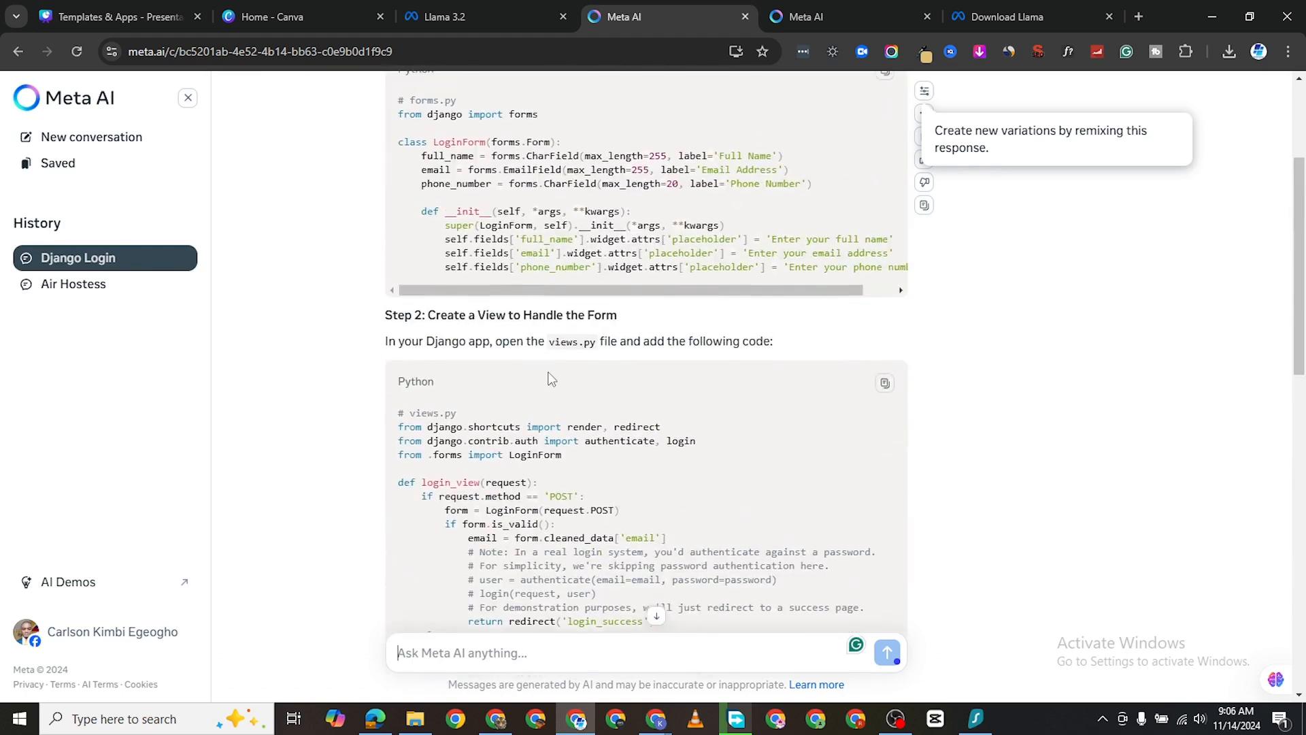
{"action": "scroll", "coordinate": [579, 351], "scroll_direction": "down", "scroll_amount": 20}
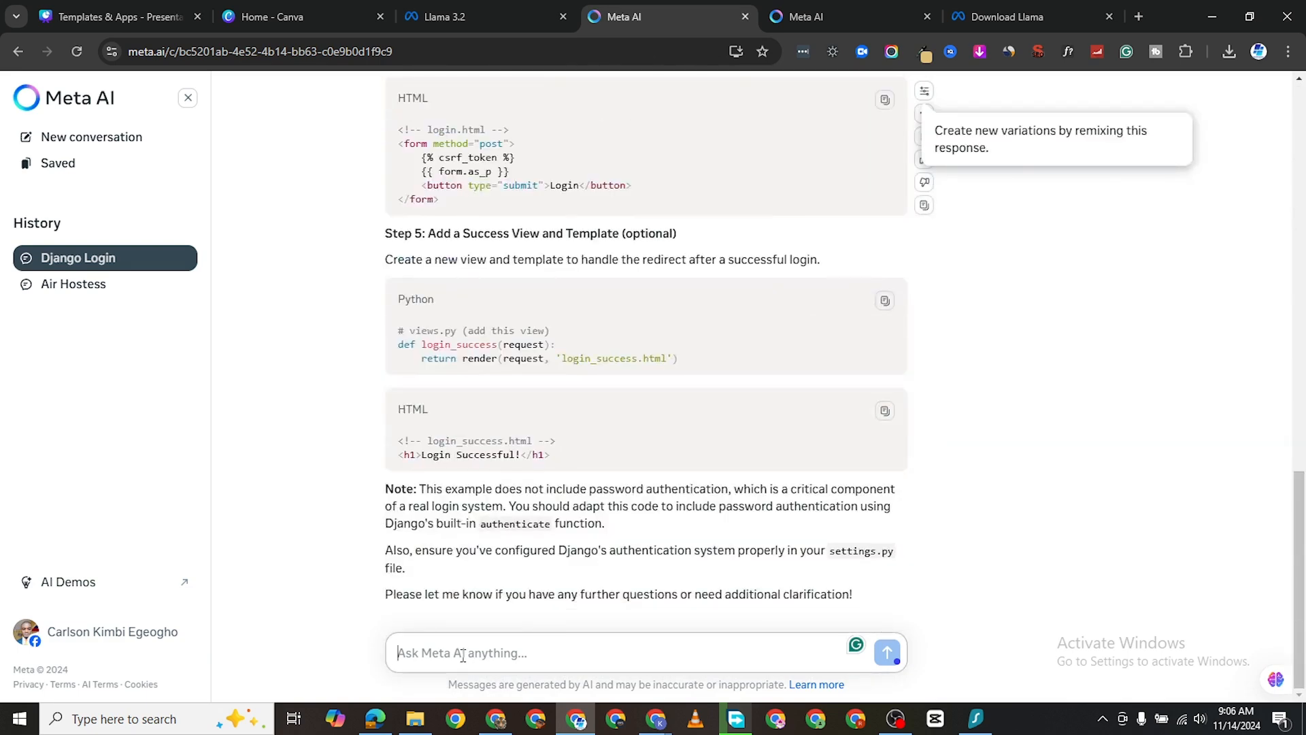
Step: Ask Meta AI whether it included the CSS code and look over the styling and static files sections of its reply
{"action": "type", "text": "Si"}
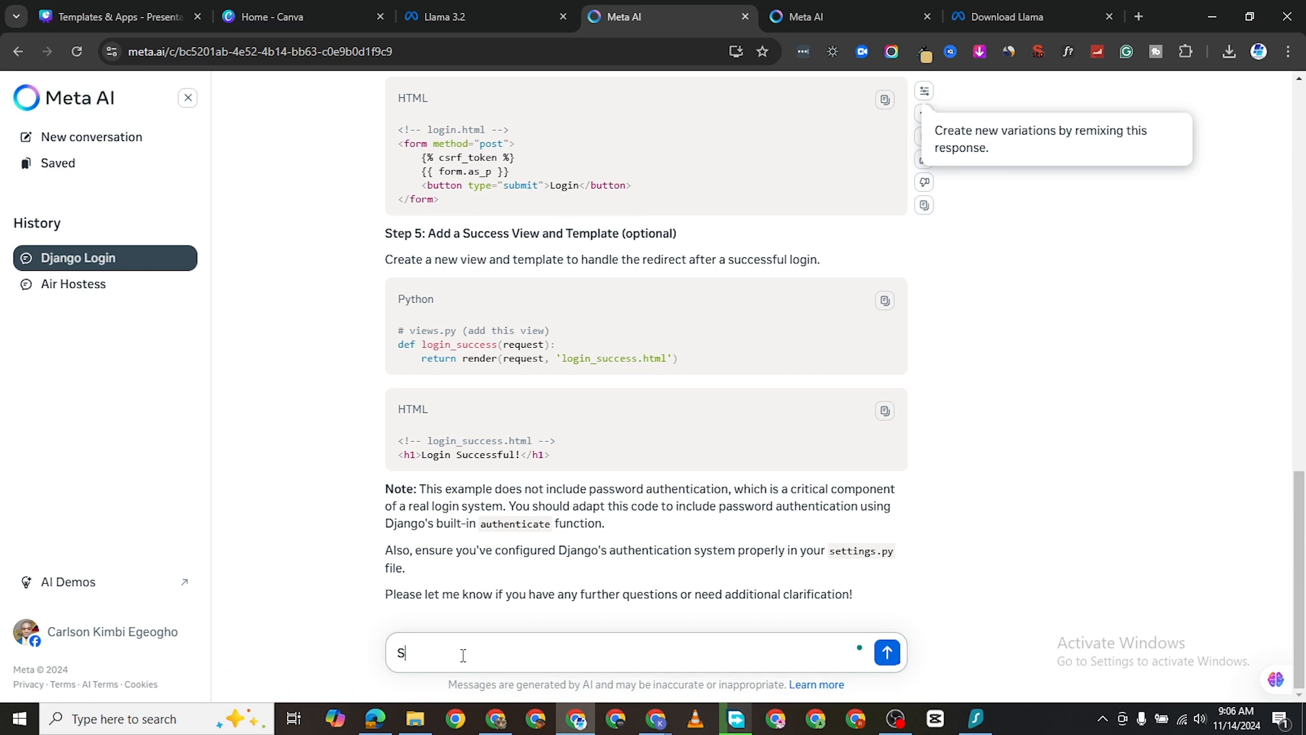
{"action": "key", "text": "BackSpace"}
{"action": "type", "text": "Did you include the CSS cODE?"}
{"action": "key", "text": "Return"}
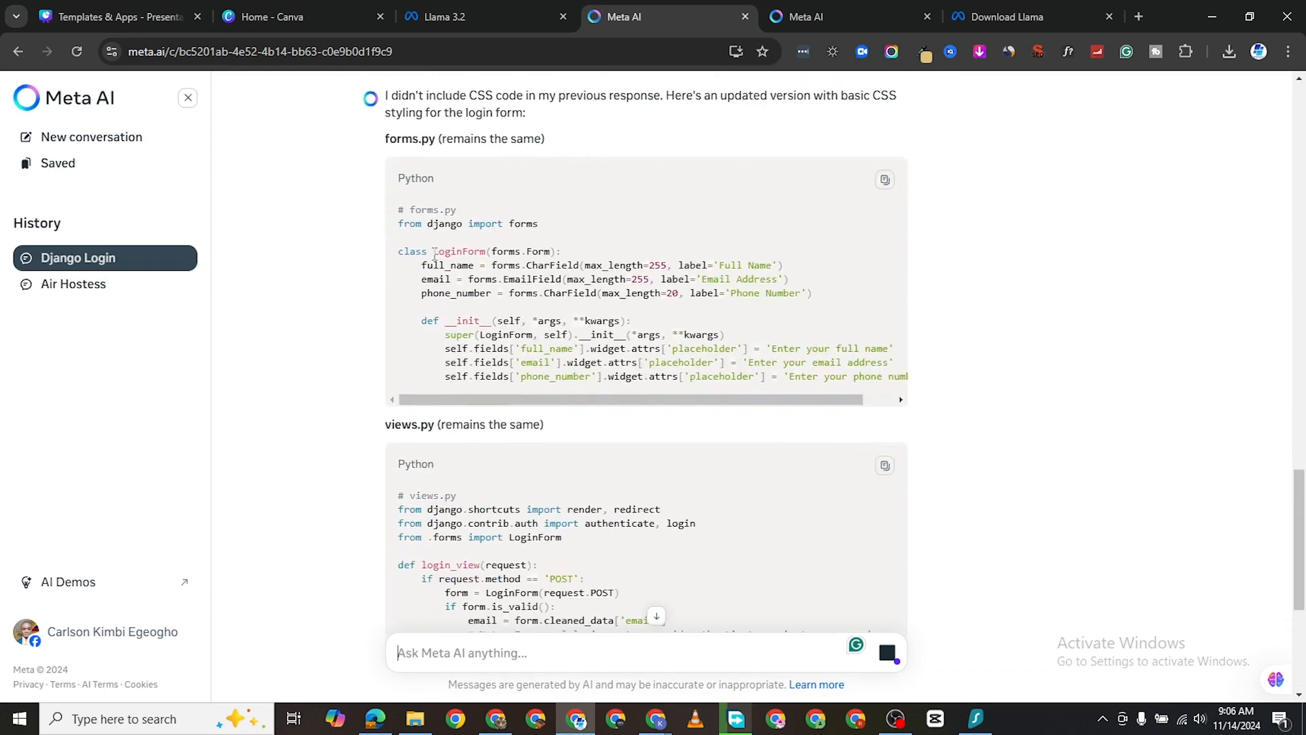
{"action": "scroll", "coordinate": [451, 514], "scroll_direction": "down", "scroll_amount": 10}
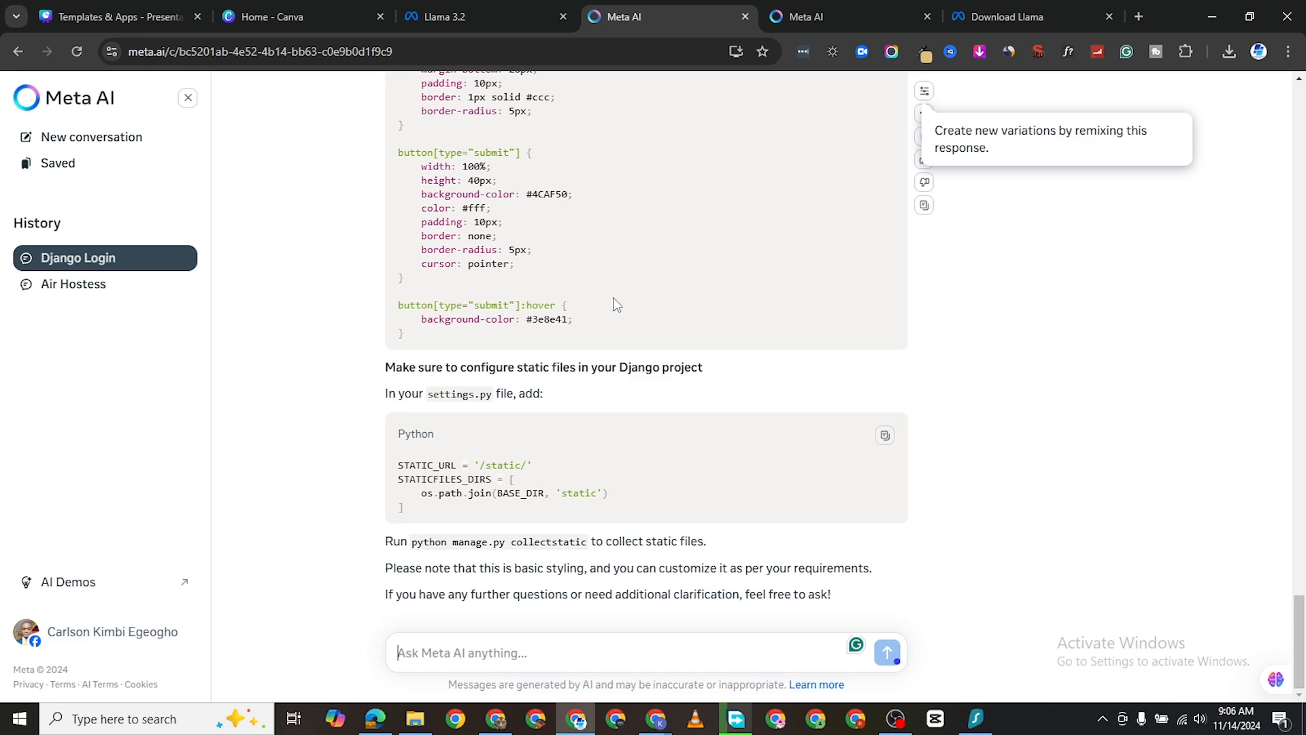
{"action": "scroll", "coordinate": [616, 249], "scroll_direction": "up", "scroll_amount": 15}
{"action": "scroll", "coordinate": [658, 117], "scroll_direction": "down", "scroll_amount": 15}
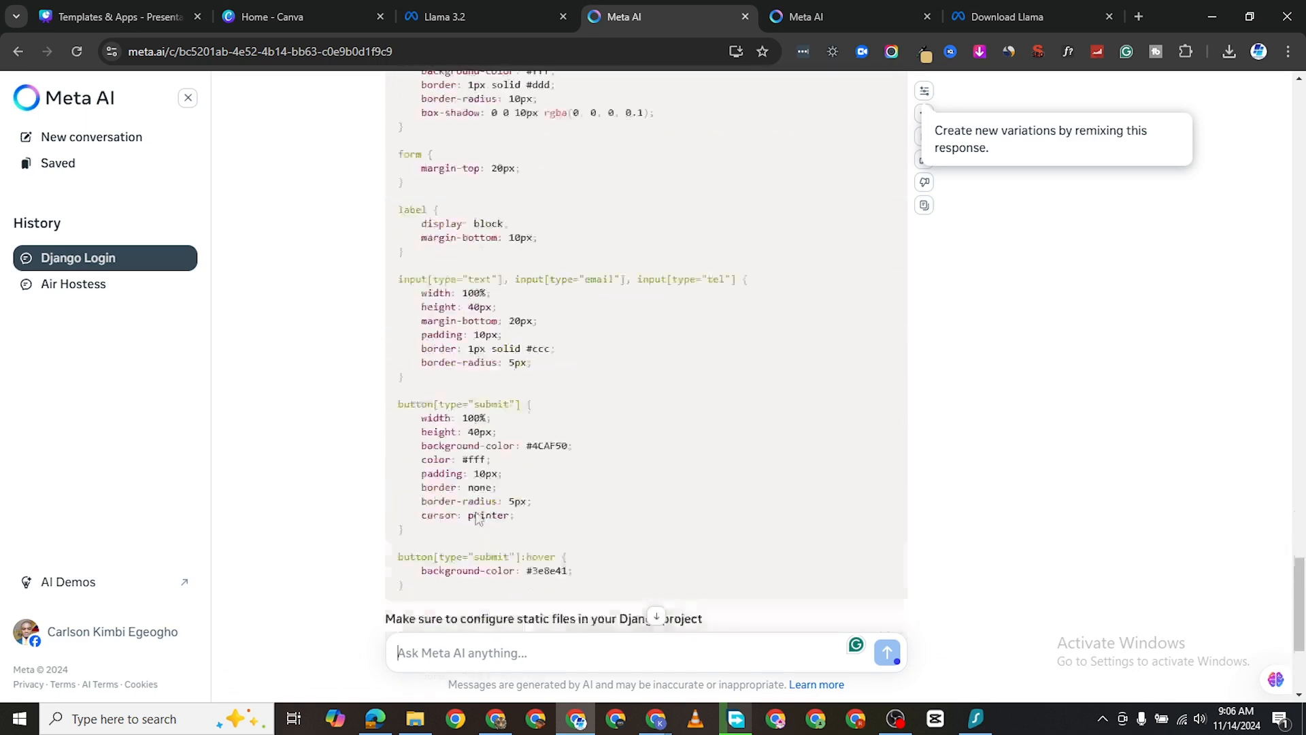
{"action": "left_click", "coordinate": [465, 652]}
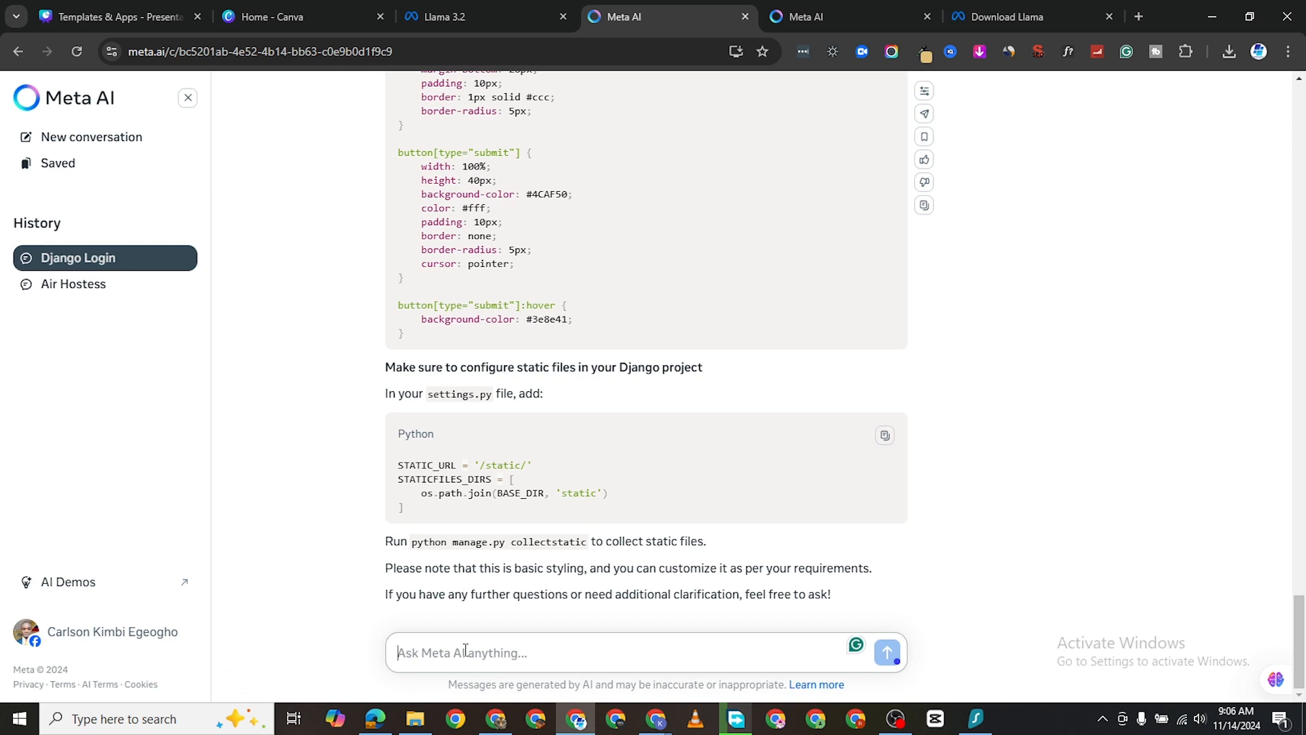
{"action": "type", "text": "gIV"}
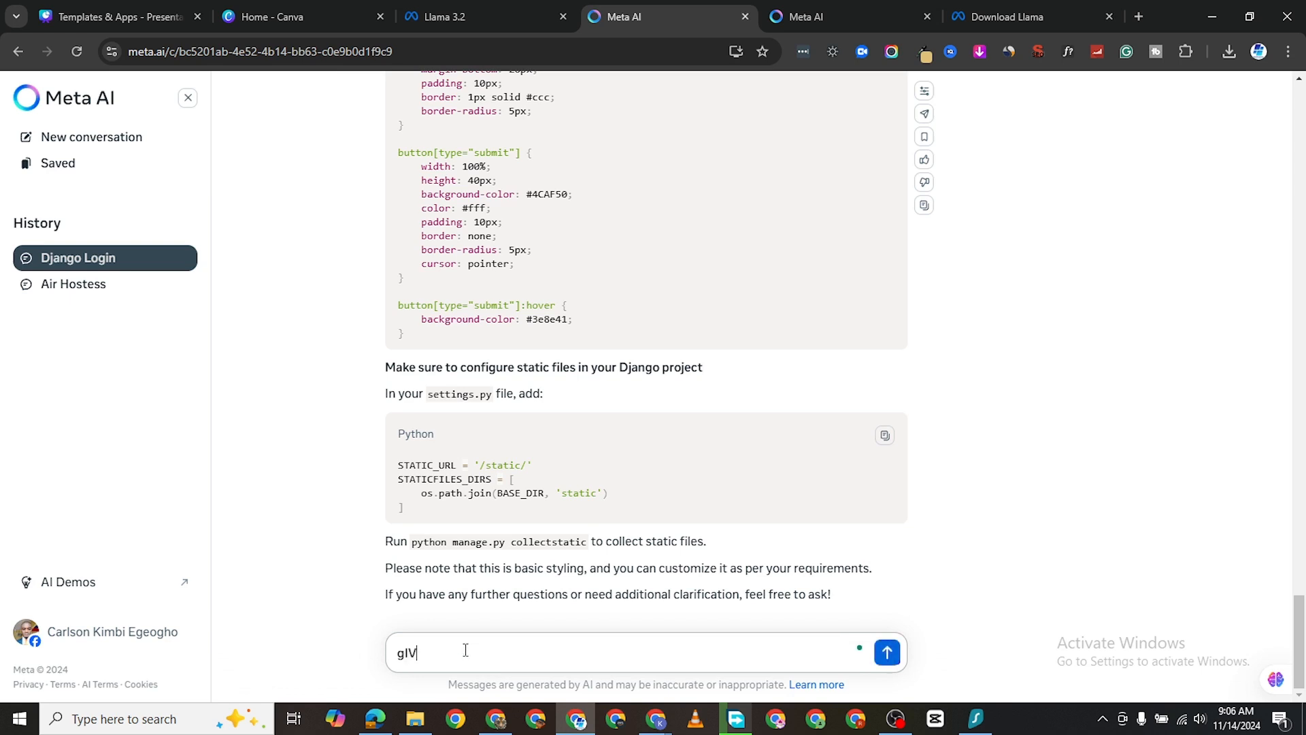
{"action": "key", "text": "BackSpace"}
{"action": "key", "text": "BackSpace"}
{"action": "key", "text": "BackSpace"}
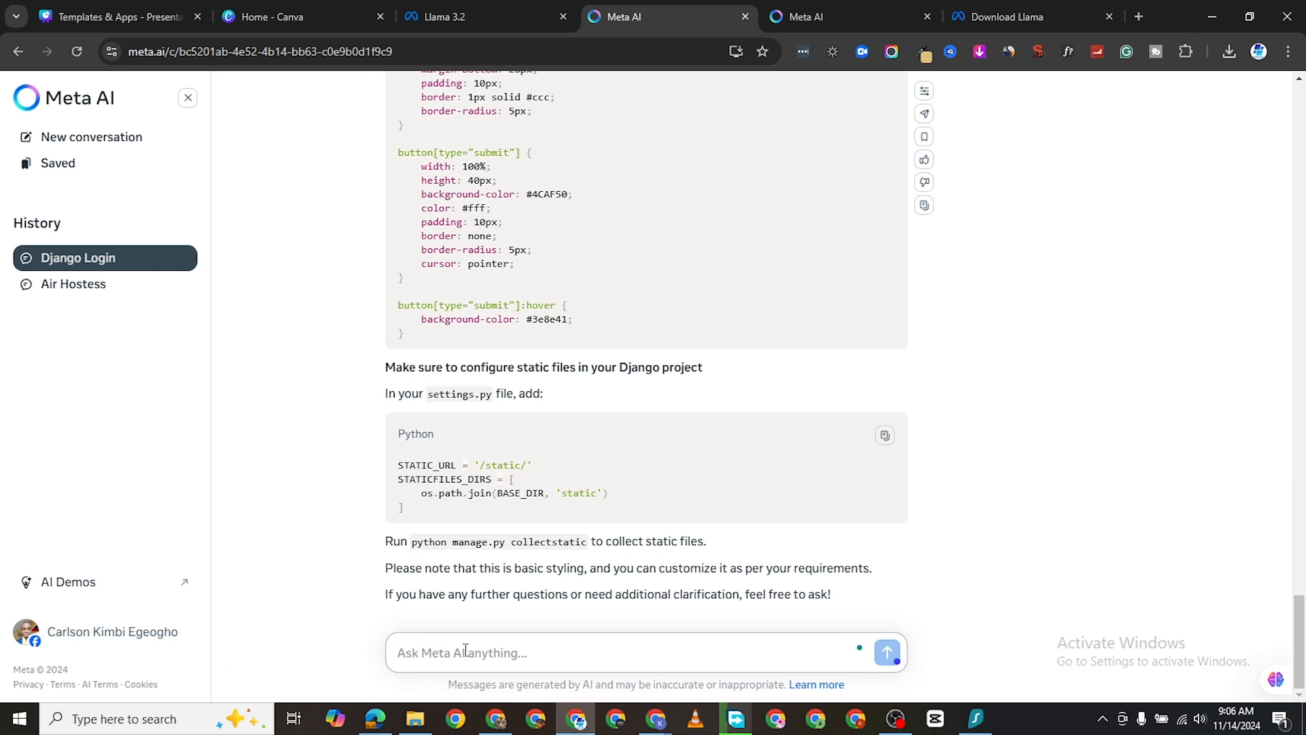
{"action": "type", "text": "gIVE"}
{"action": "key", "text": "BackSpace"}
{"action": "key", "text": "BackSpace"}
{"action": "key", "text": "BackSpace"}
Step: Begin a new prompt in the same Meta AI conversation stating that you have some flour, sugar, butter and eggs
{"action": "type", "text": "I have"}
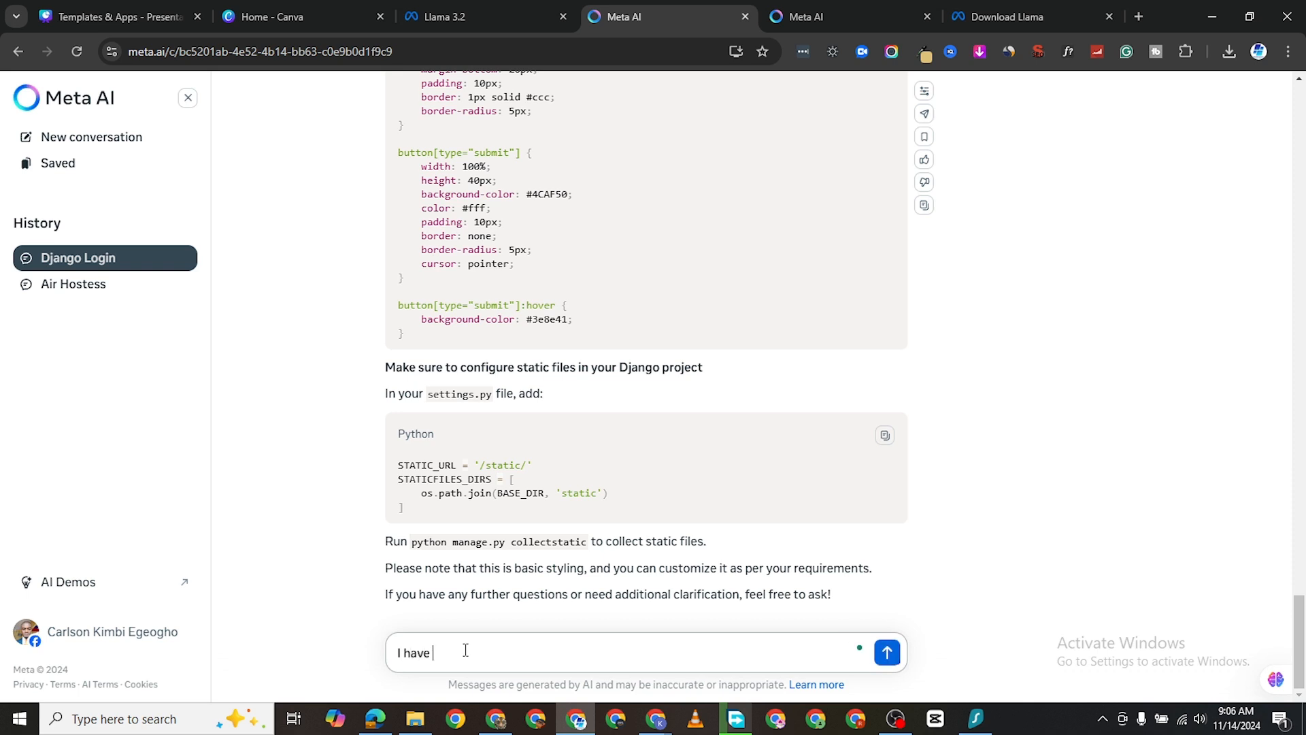
{"action": "type", "text": " some flour"}
{"action": "type", "text": ", suha"}
{"action": "type", "text": "gar"}
{"action": "type", "text": ", butter"}
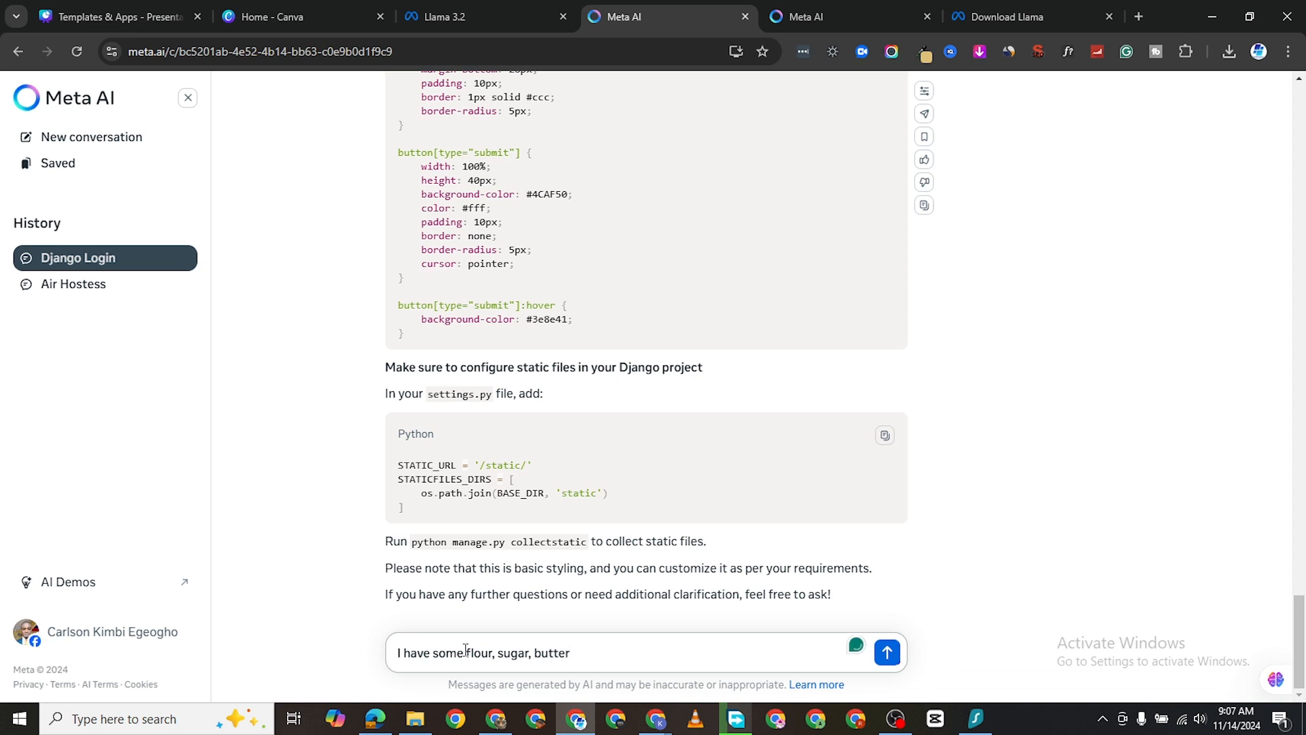
{"action": "type", "text": ", egg"}
{"action": "key", "text": "BackSpace"}
Step: Complete and send the prompt, saying you want to make something to eat and requesting ideas of what you can make and the recipe
{"action": "type", "text": "and i WAN"}
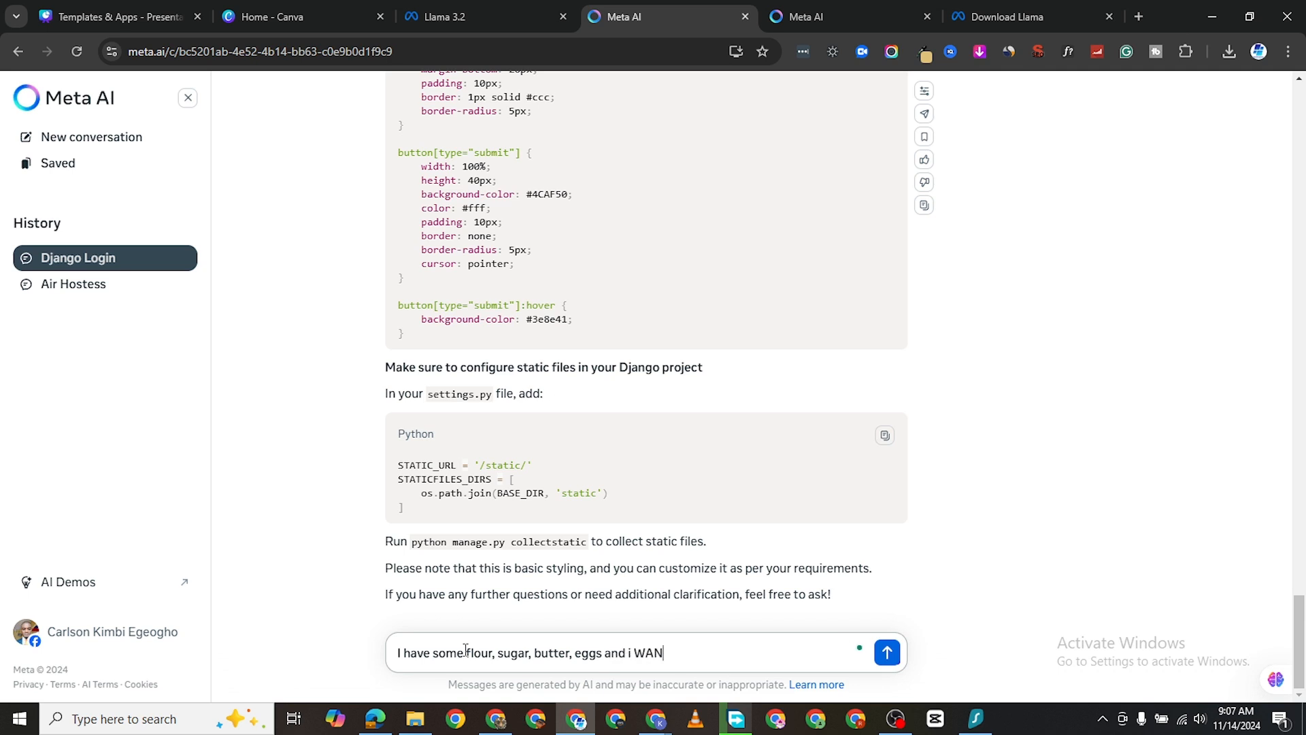
{"action": "type", "text": "T TO MAKE SOMETHING TO"}
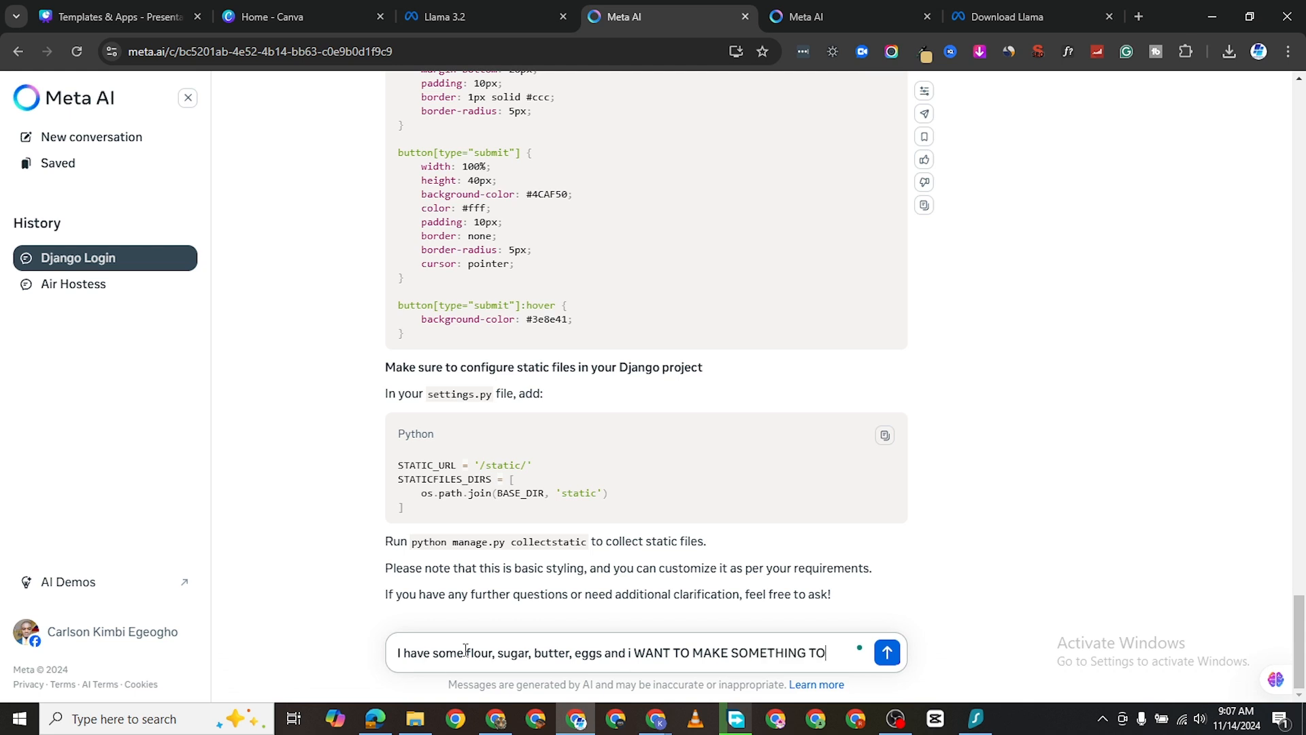
{"action": "type", "text": " EAT. Give me "}
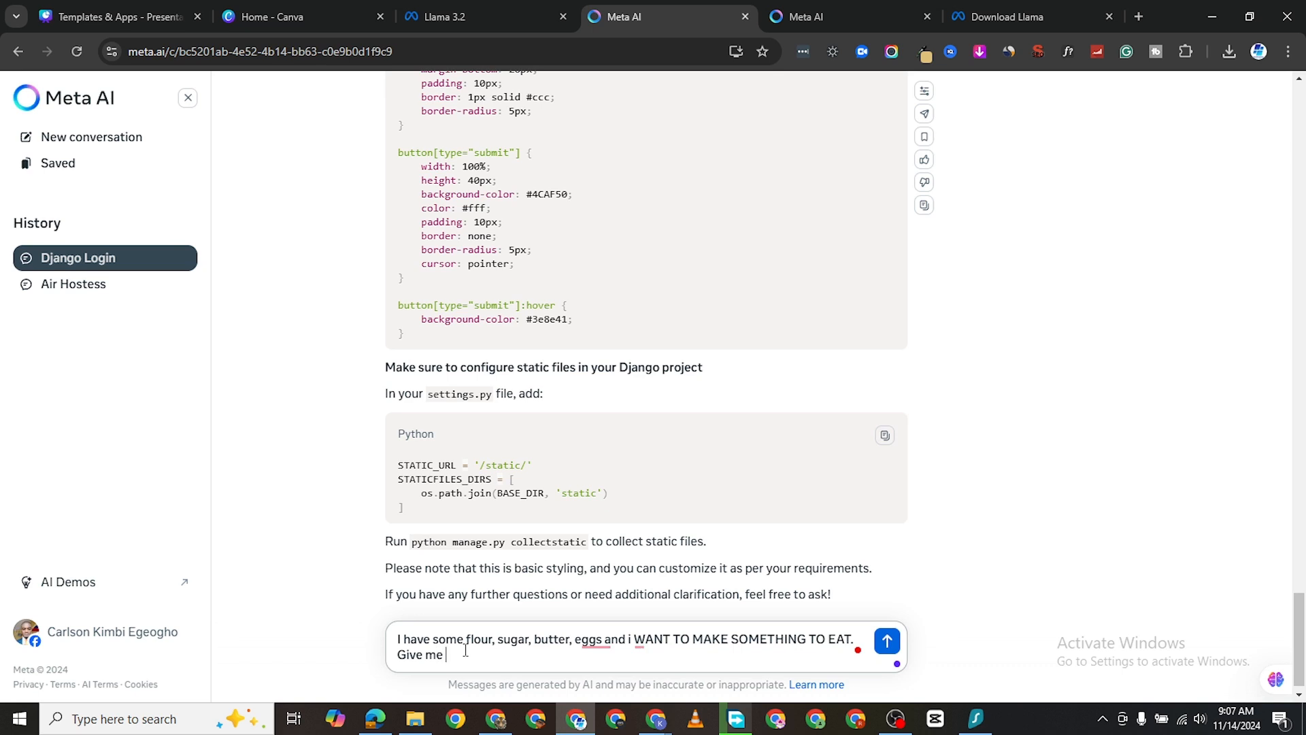
{"action": "type", "text": "ideas of what I can make and"}
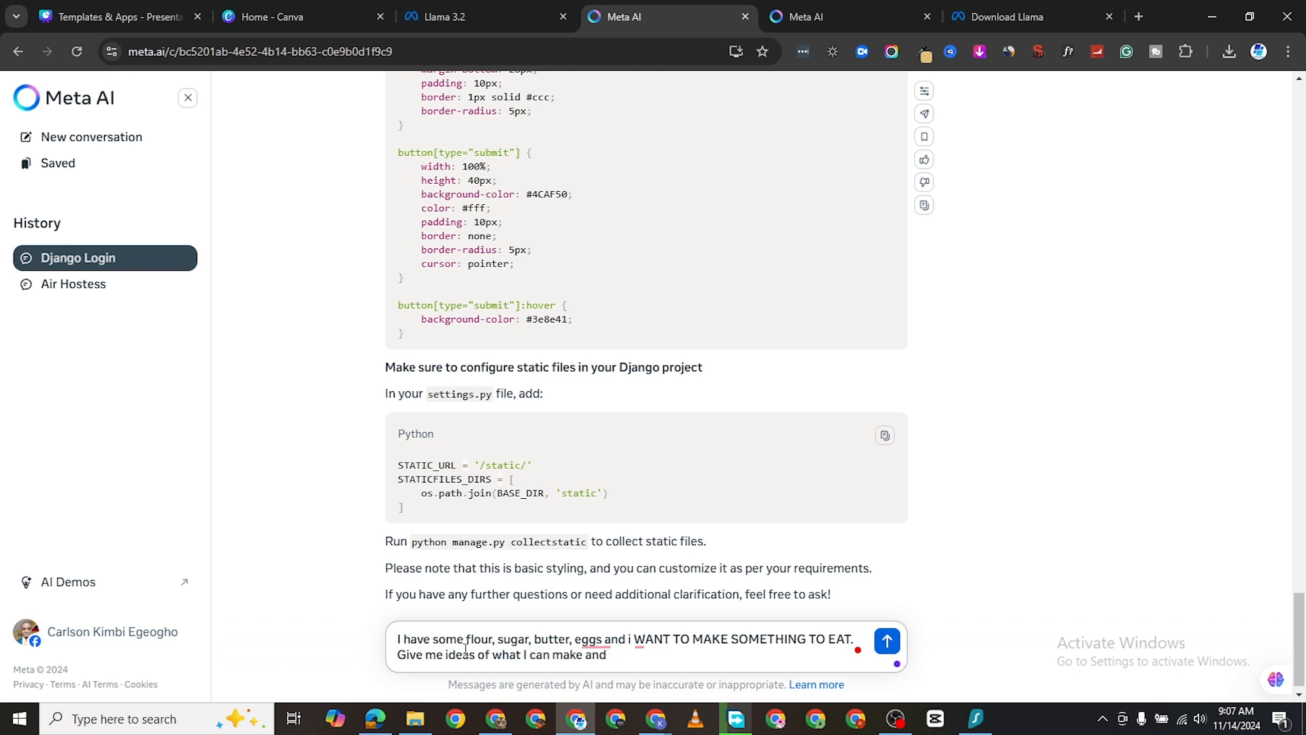
{"action": "type", "text": " the recipe"}
{"action": "key", "text": "Return"}
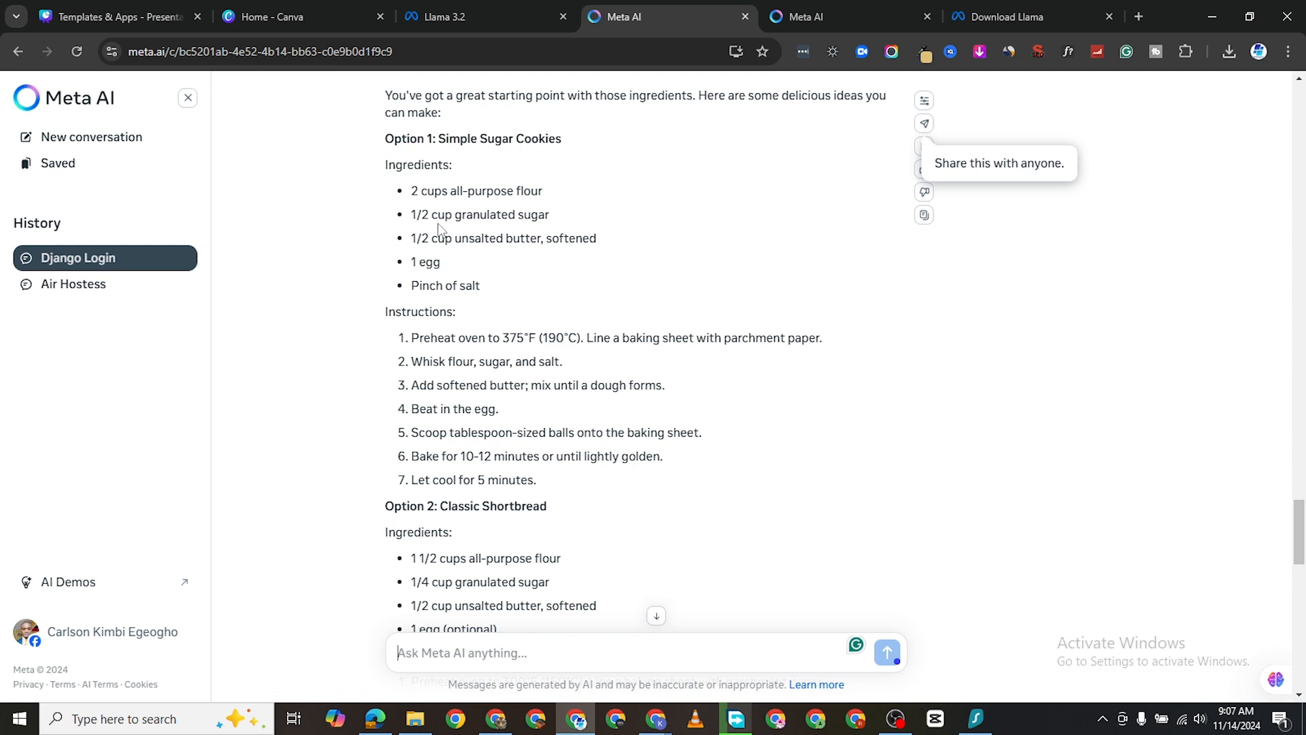
Step: Examine the suggested recipes in the reply, covering each option's ingredients and instructions through to the closing question
{"action": "scroll", "coordinate": [475, 277], "scroll_direction": "down", "scroll_amount": 1}
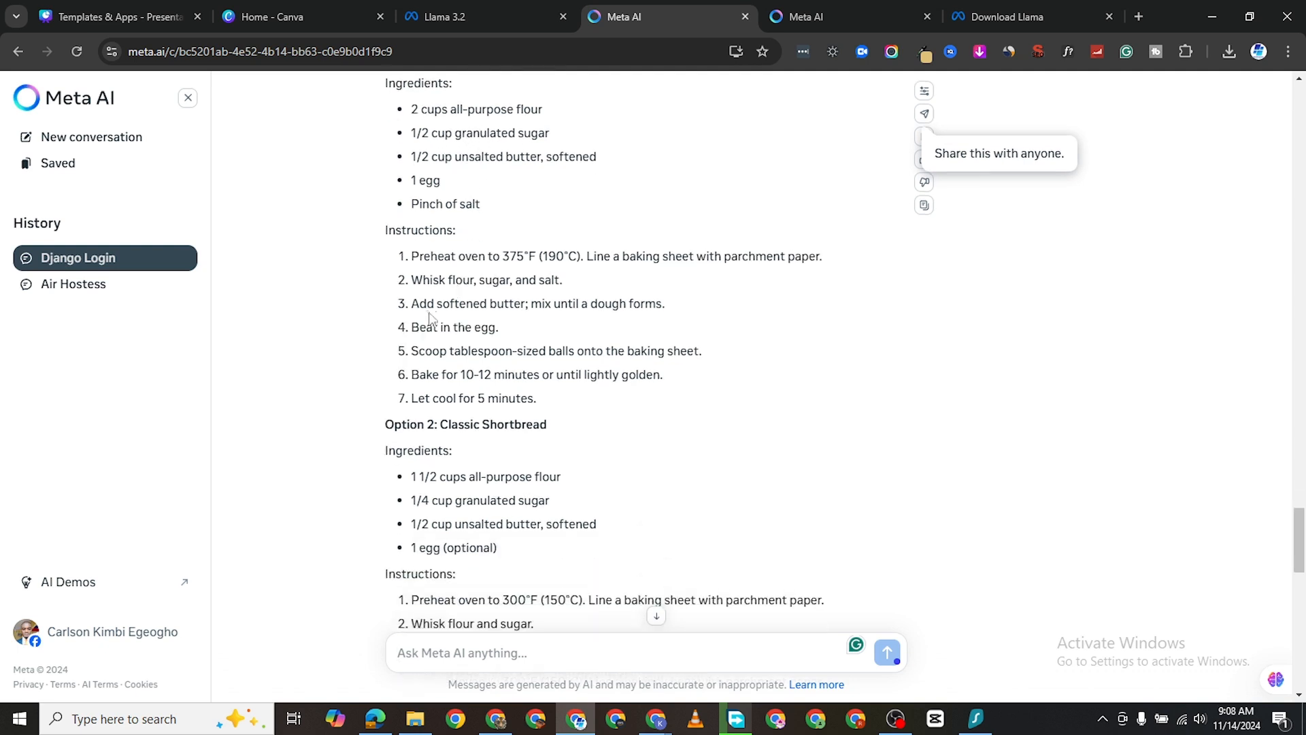
{"action": "scroll", "coordinate": [474, 343], "scroll_direction": "down", "scroll_amount": 1}
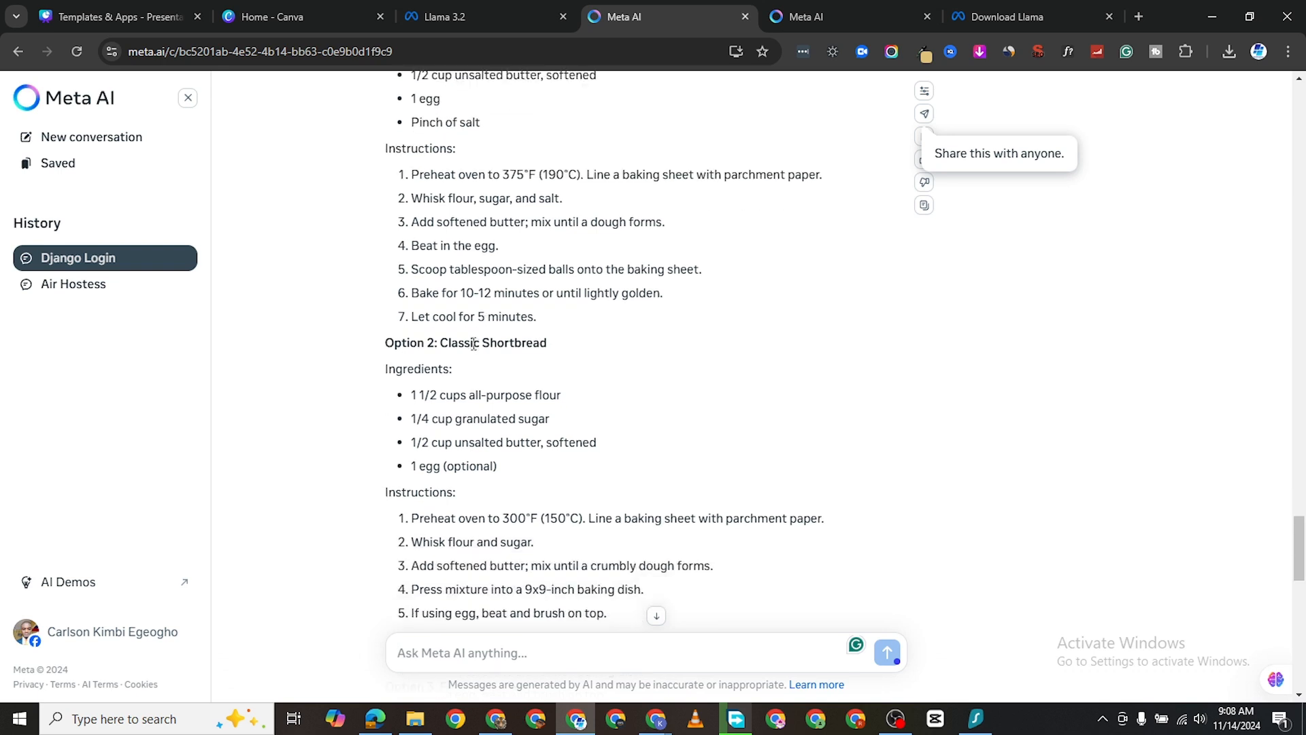
{"action": "scroll", "coordinate": [476, 292], "scroll_direction": "down", "scroll_amount": 1}
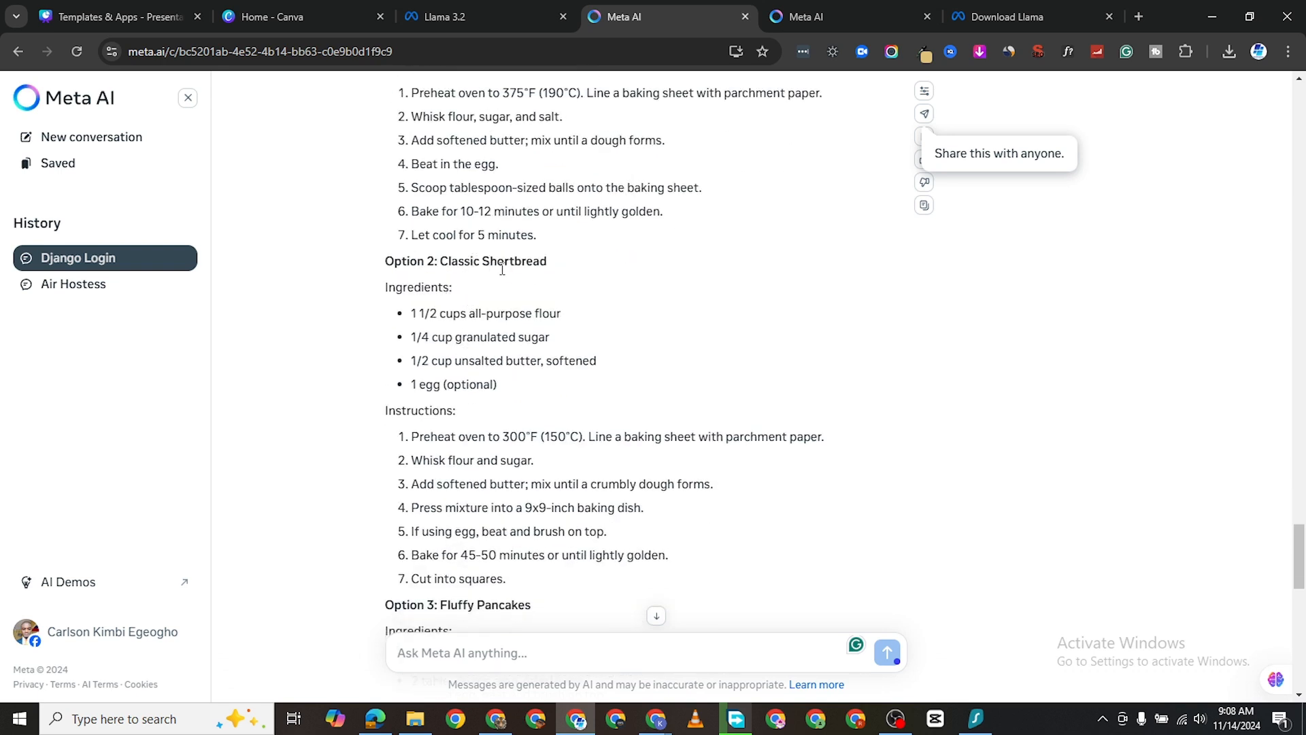
{"action": "scroll", "coordinate": [470, 313], "scroll_direction": "down", "scroll_amount": 1}
{"action": "scroll", "coordinate": [462, 349], "scroll_direction": "down", "scroll_amount": 9}
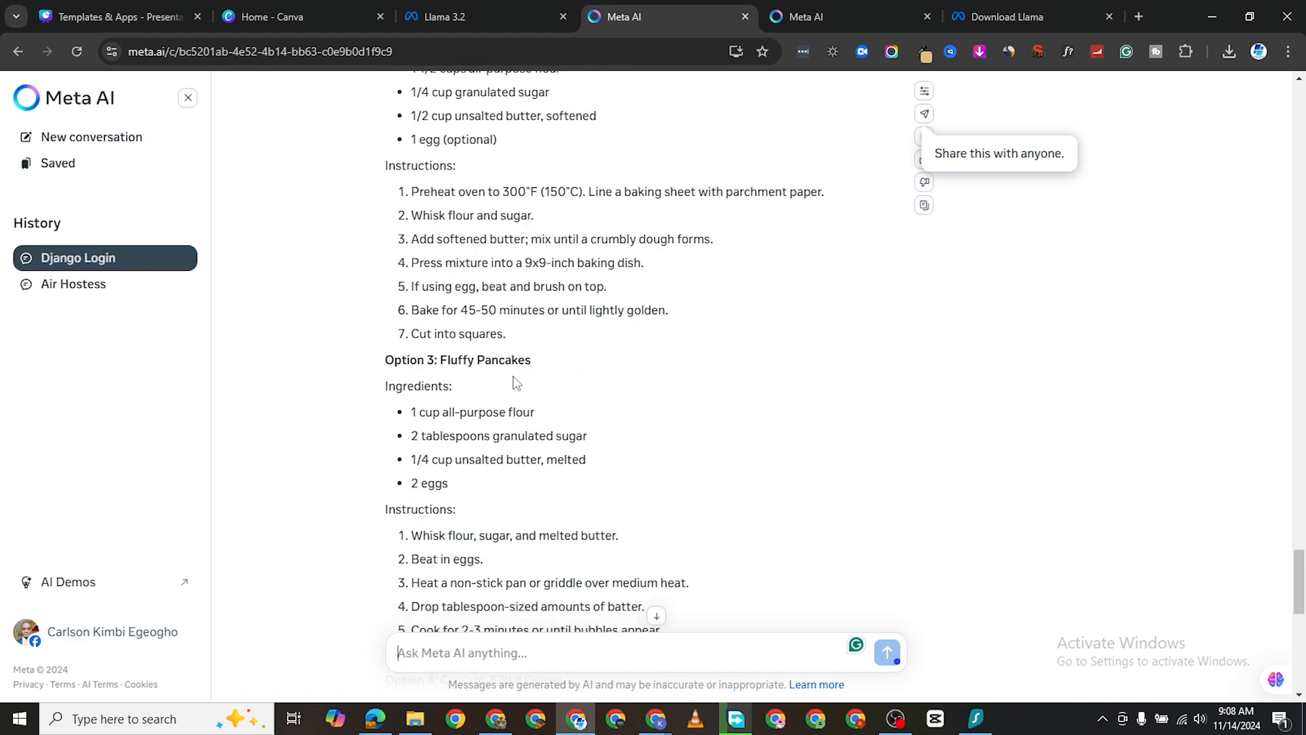
{"action": "scroll", "coordinate": [495, 407], "scroll_direction": "down", "scroll_amount": 2}
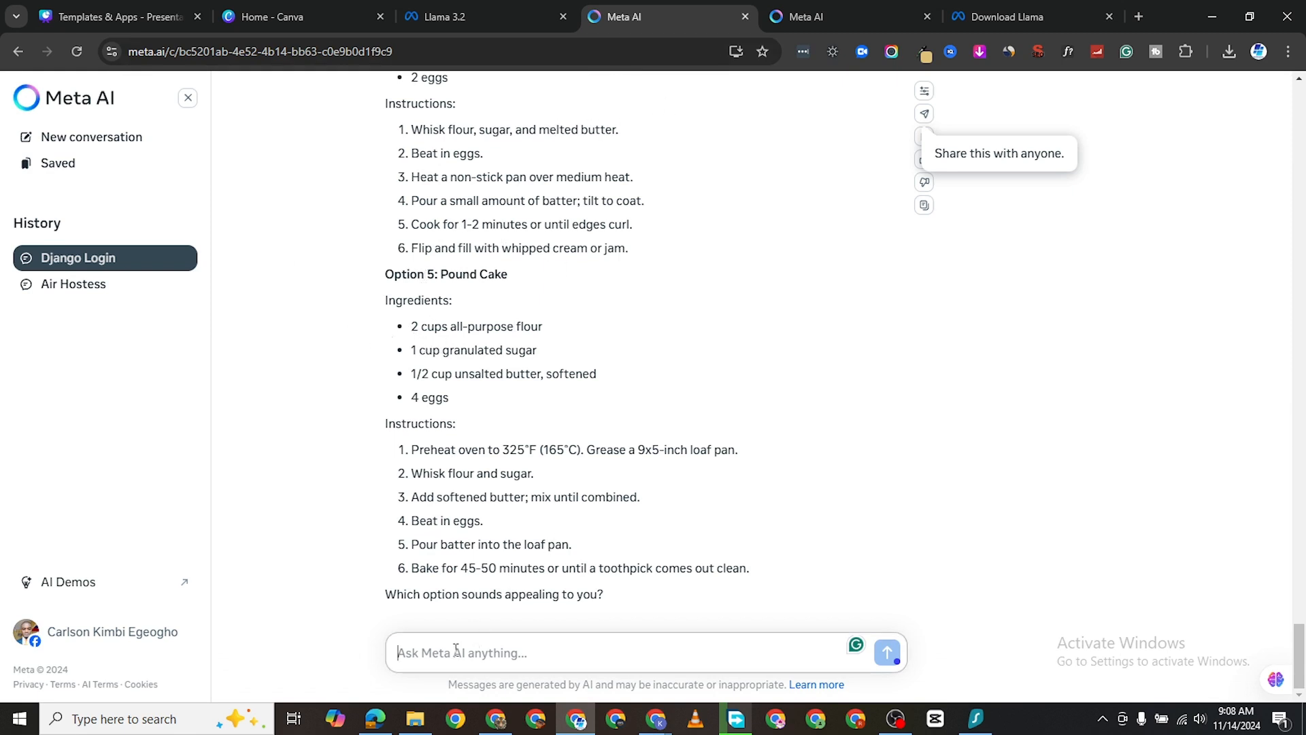
Step: Ask Meta AI for a picture of a beautiful scandinavian forest in winter, with a river flowing through it
{"action": "type", "text": "Give me a"}
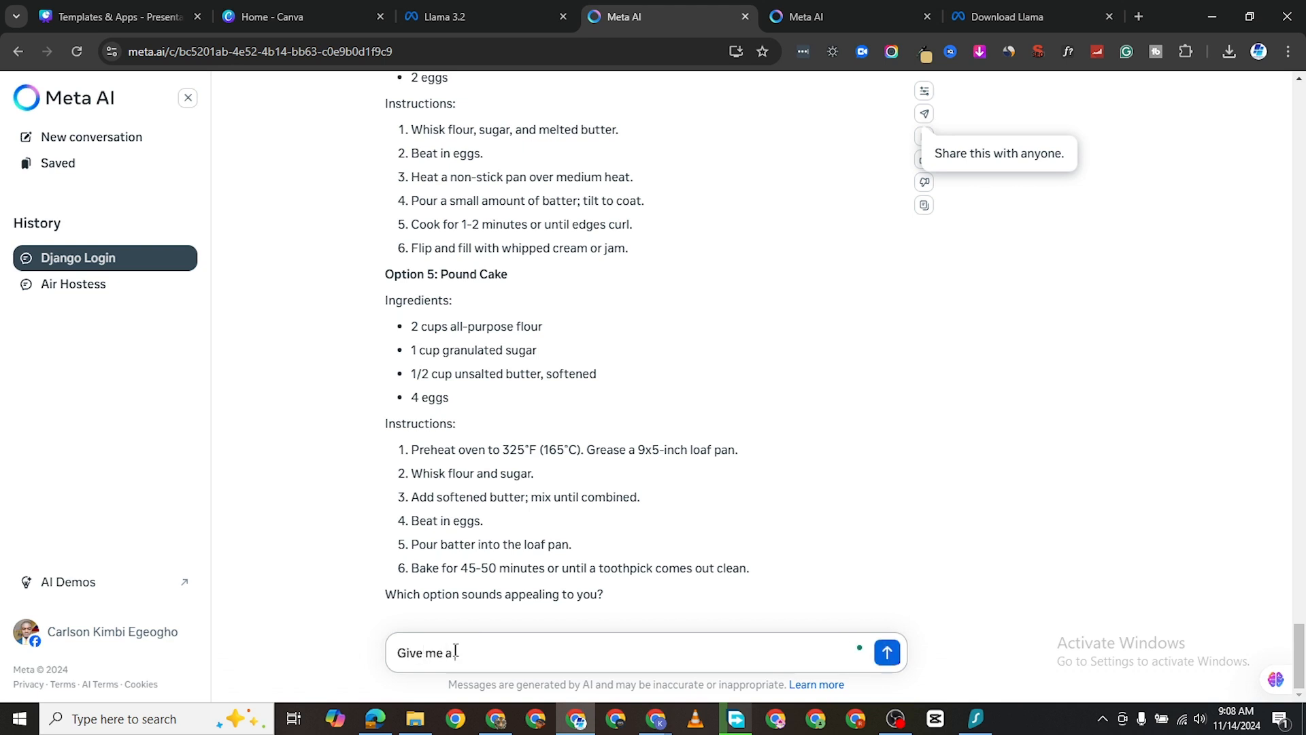
{"action": "type", "text": " picture of a beautiful s"}
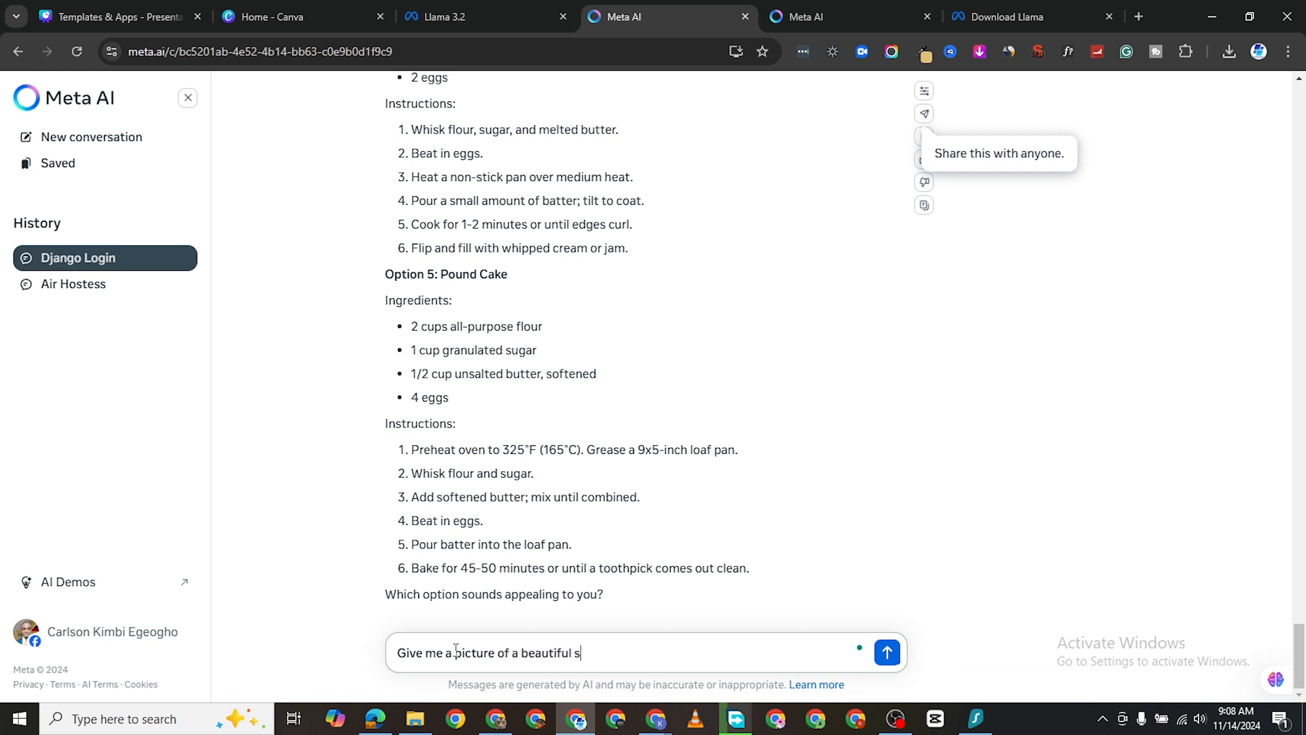
{"action": "type", "text": "candinavian"}
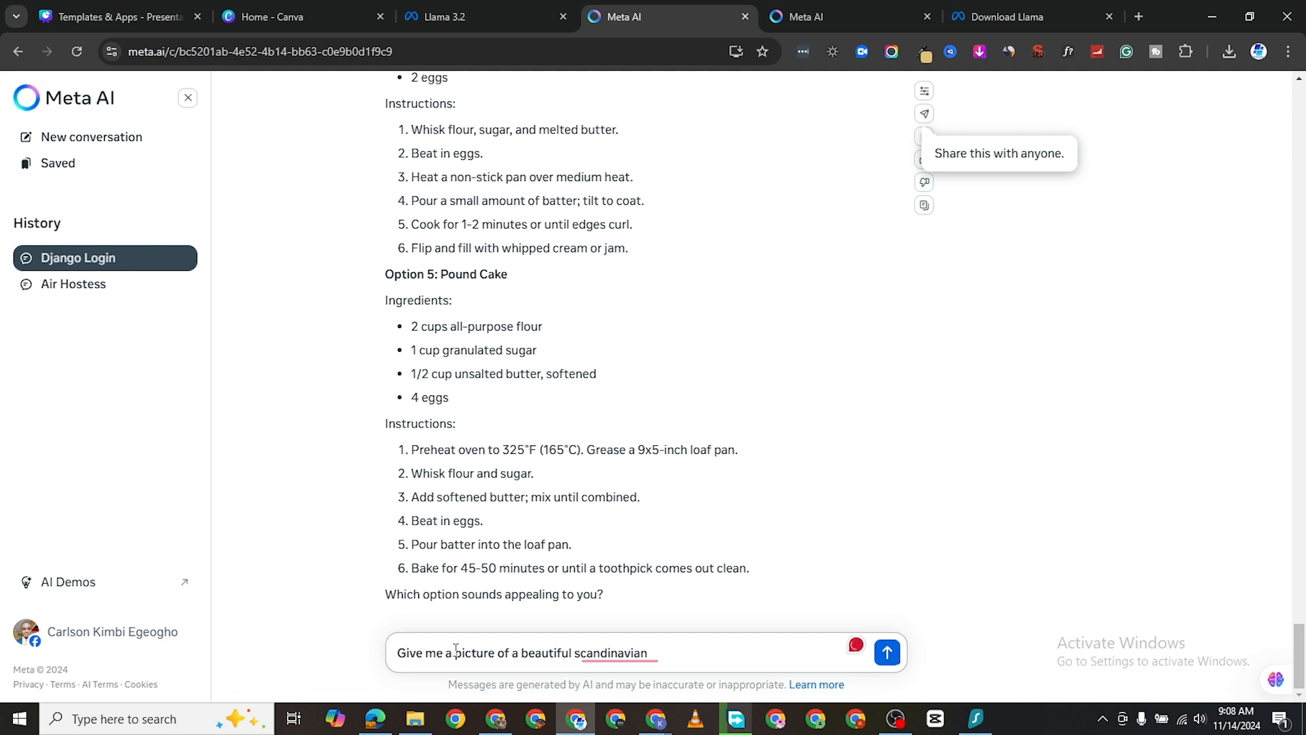
{"action": "type", "text": "ore"}
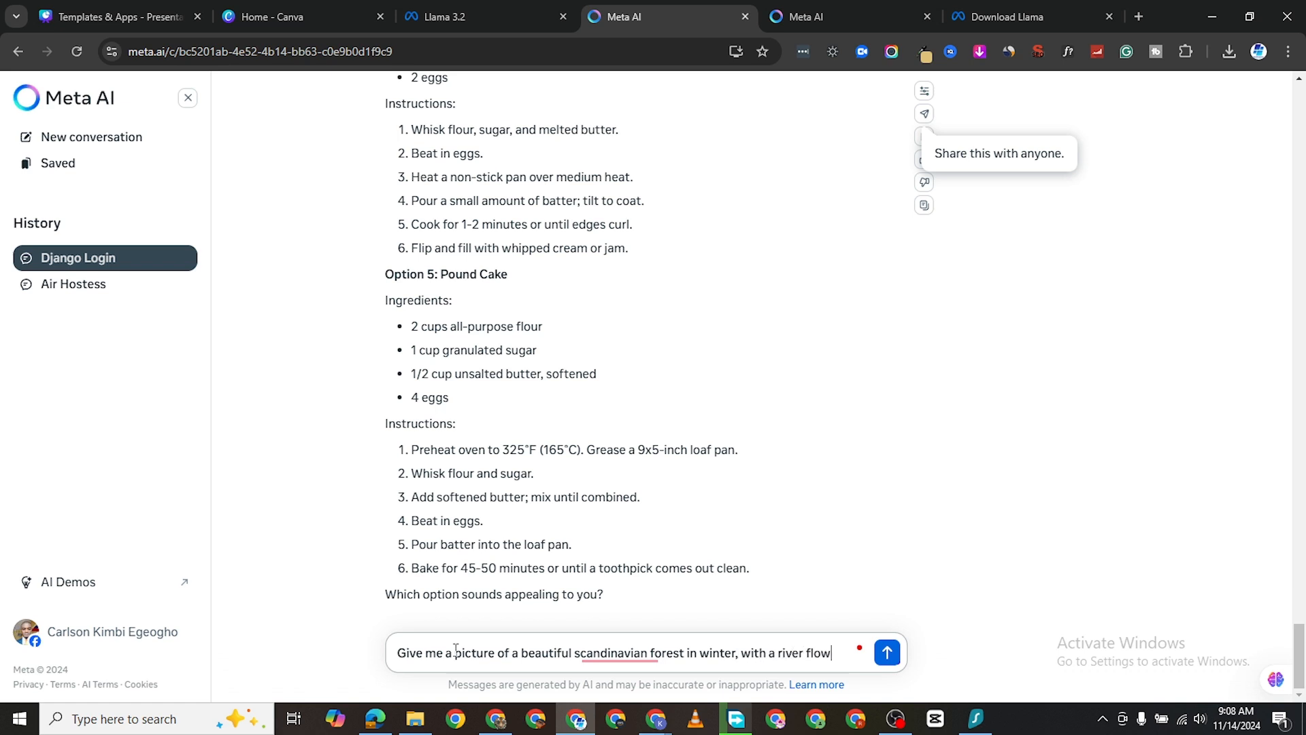
{"action": "type", "text": "ough"}
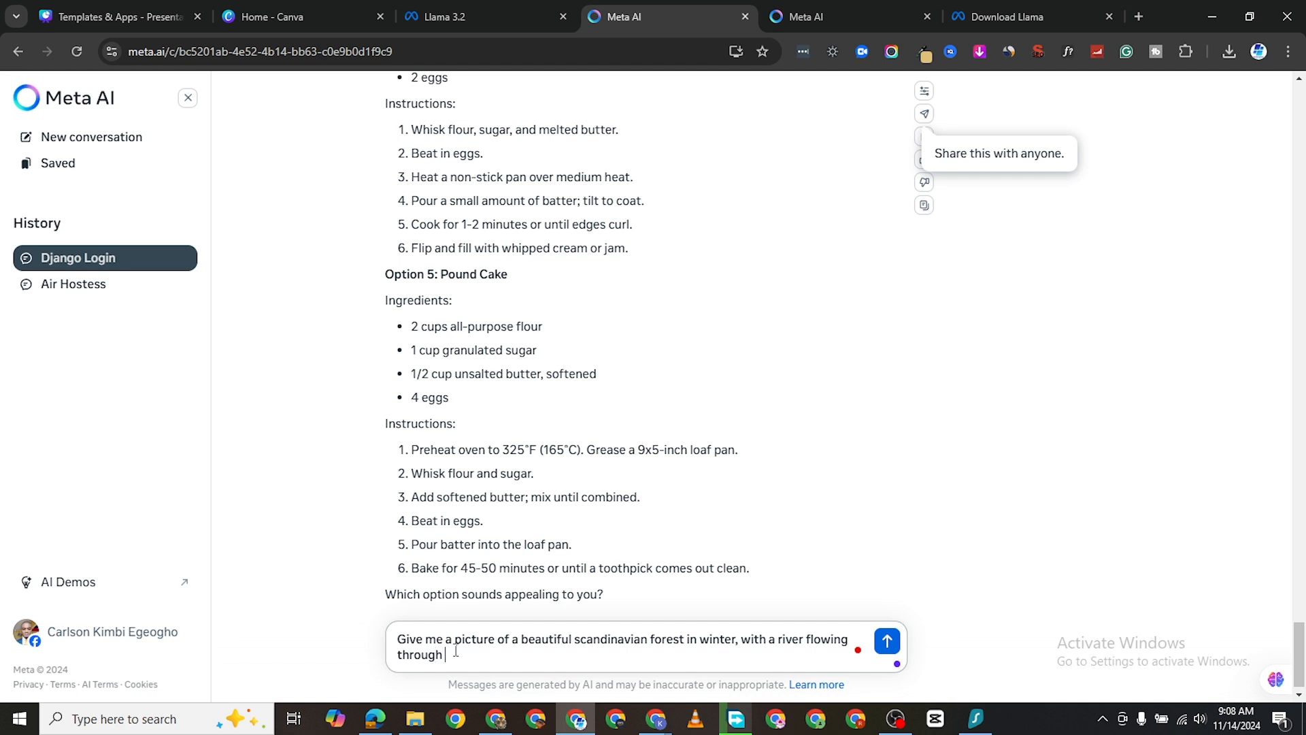
{"action": "type", "text": " it"}
{"action": "key", "text": "Return"}
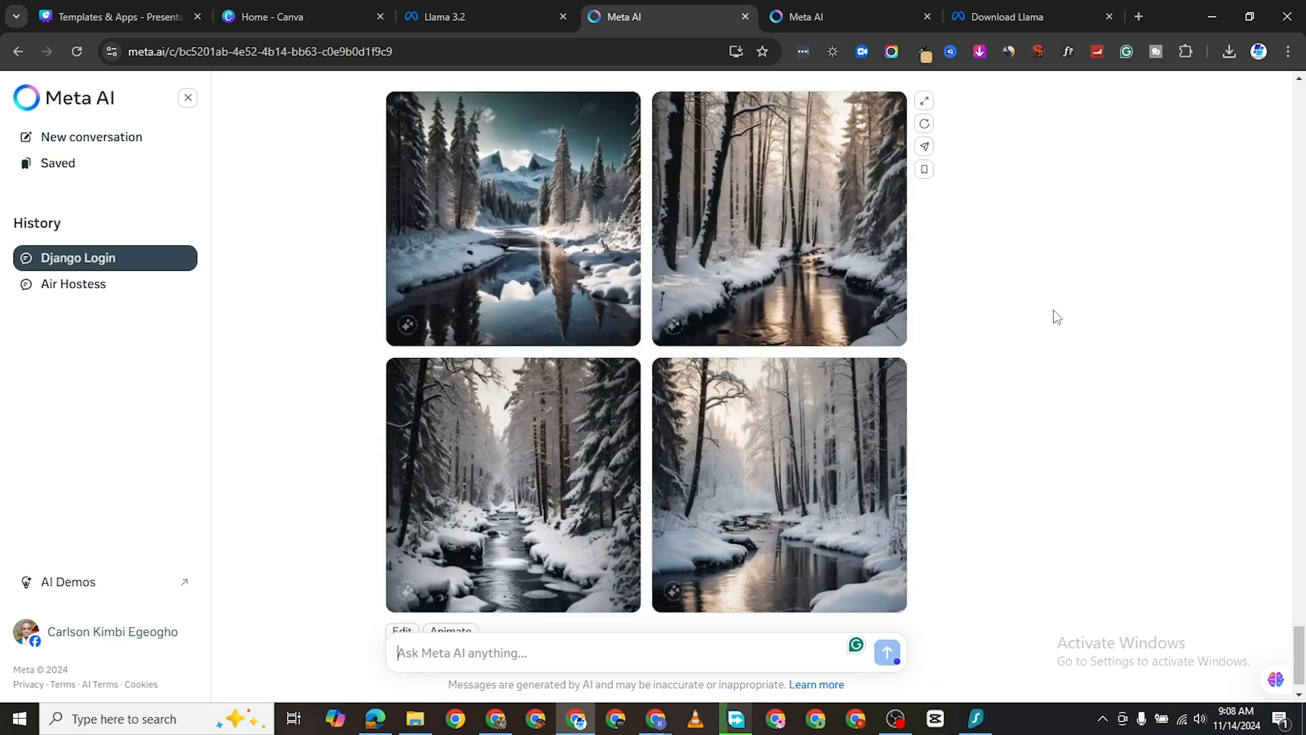
Step: Examine the generated winter forest images, viewing each one enlarged in turn, and return to the conversation
{"action": "scroll", "coordinate": [751, 325], "scroll_direction": "up", "scroll_amount": 3}
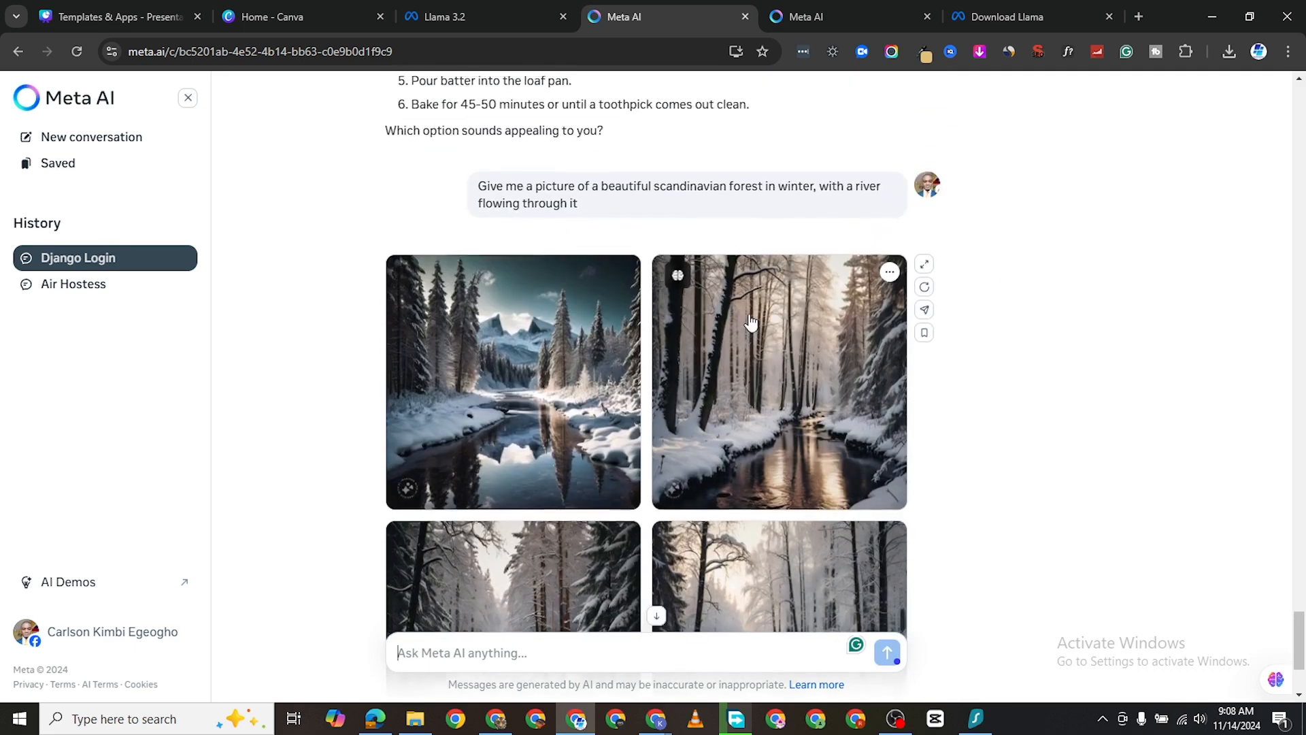
{"action": "scroll", "coordinate": [591, 360], "scroll_direction": "down", "scroll_amount": 3}
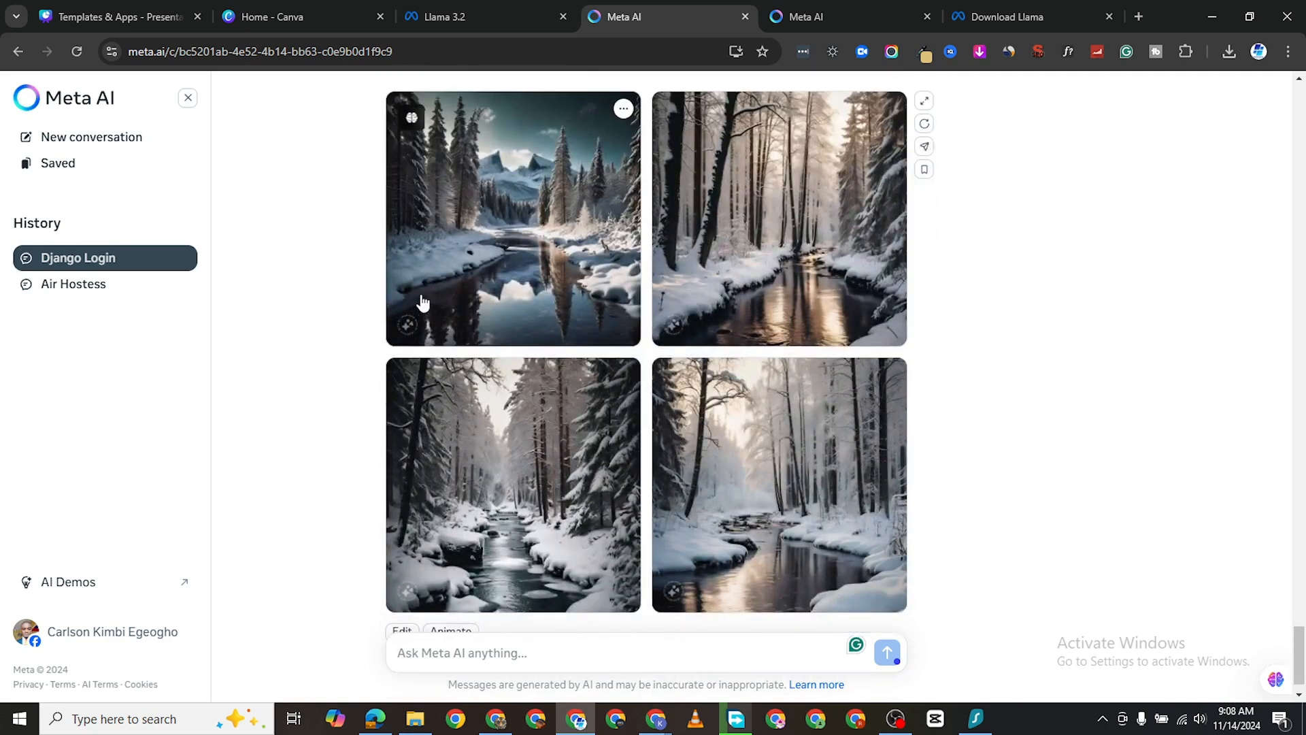
{"action": "right_click", "coordinate": [479, 162]}
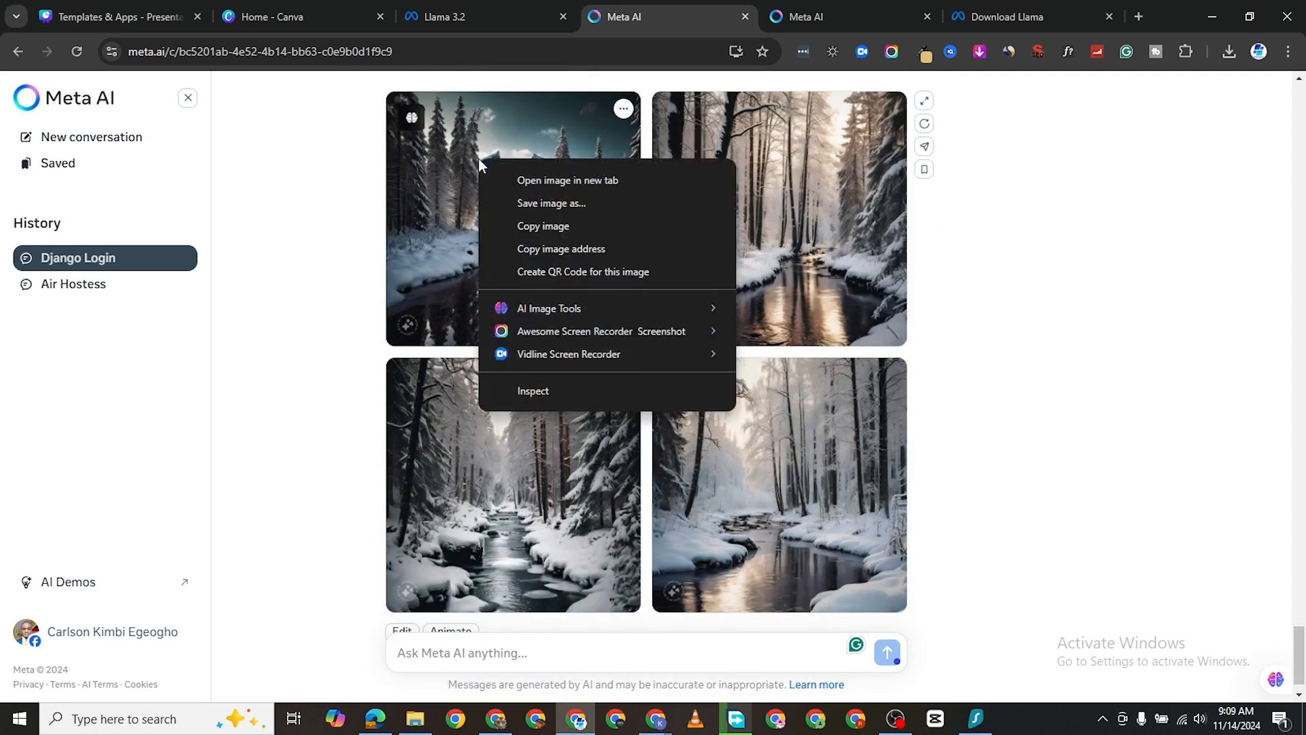
{"action": "left_click", "coordinate": [331, 191]}
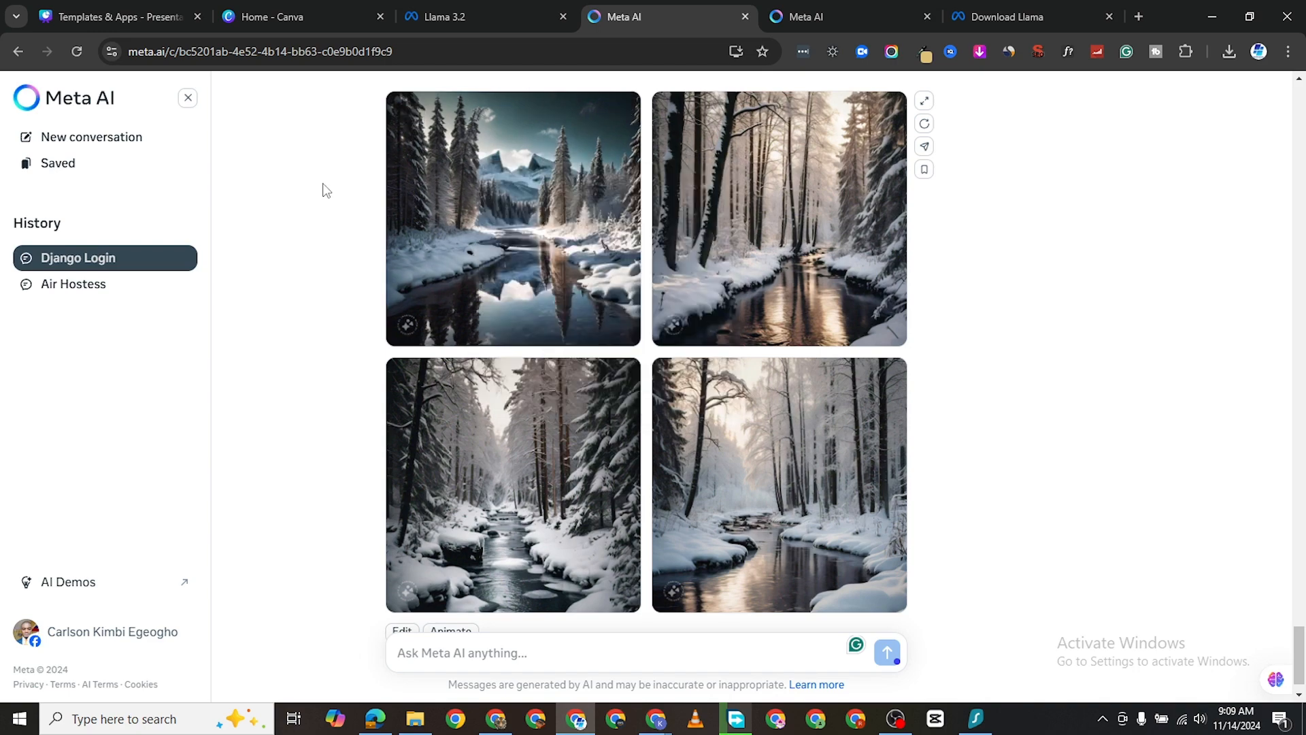
{"action": "left_click", "coordinate": [551, 193]}
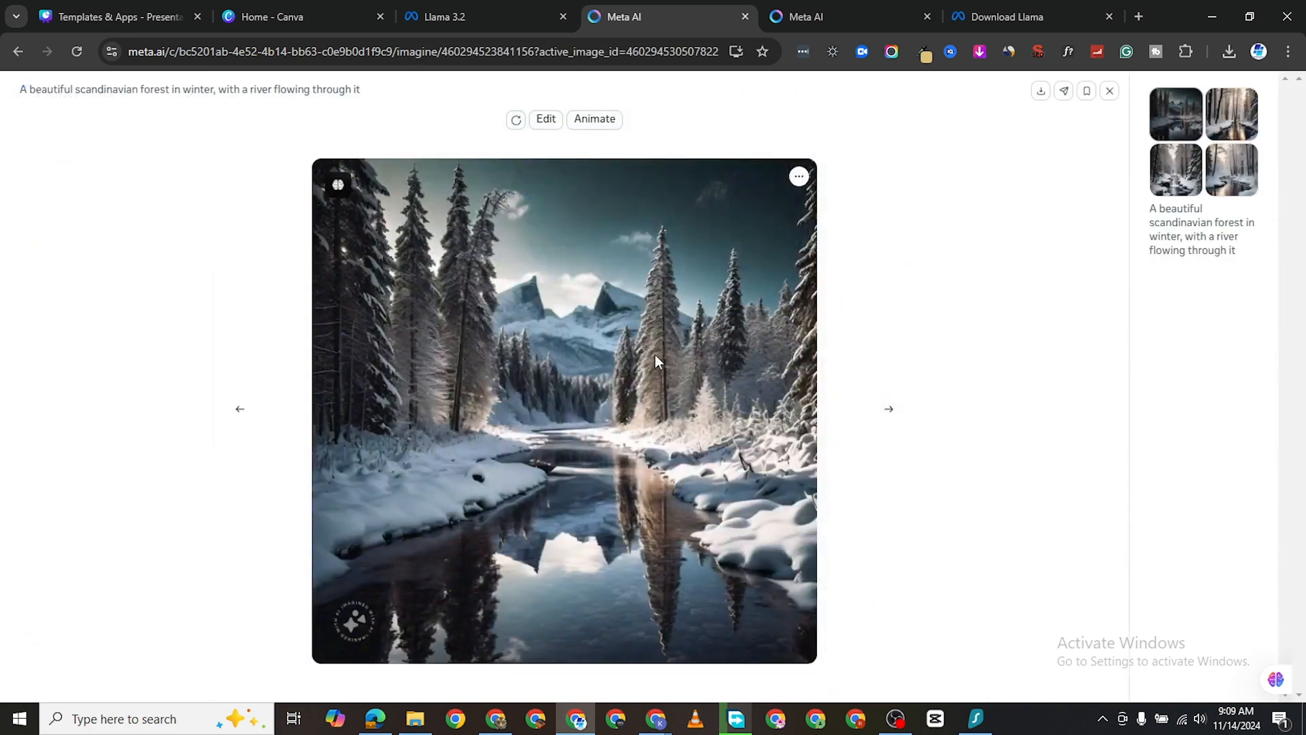
{"action": "left_click", "coordinate": [887, 414]}
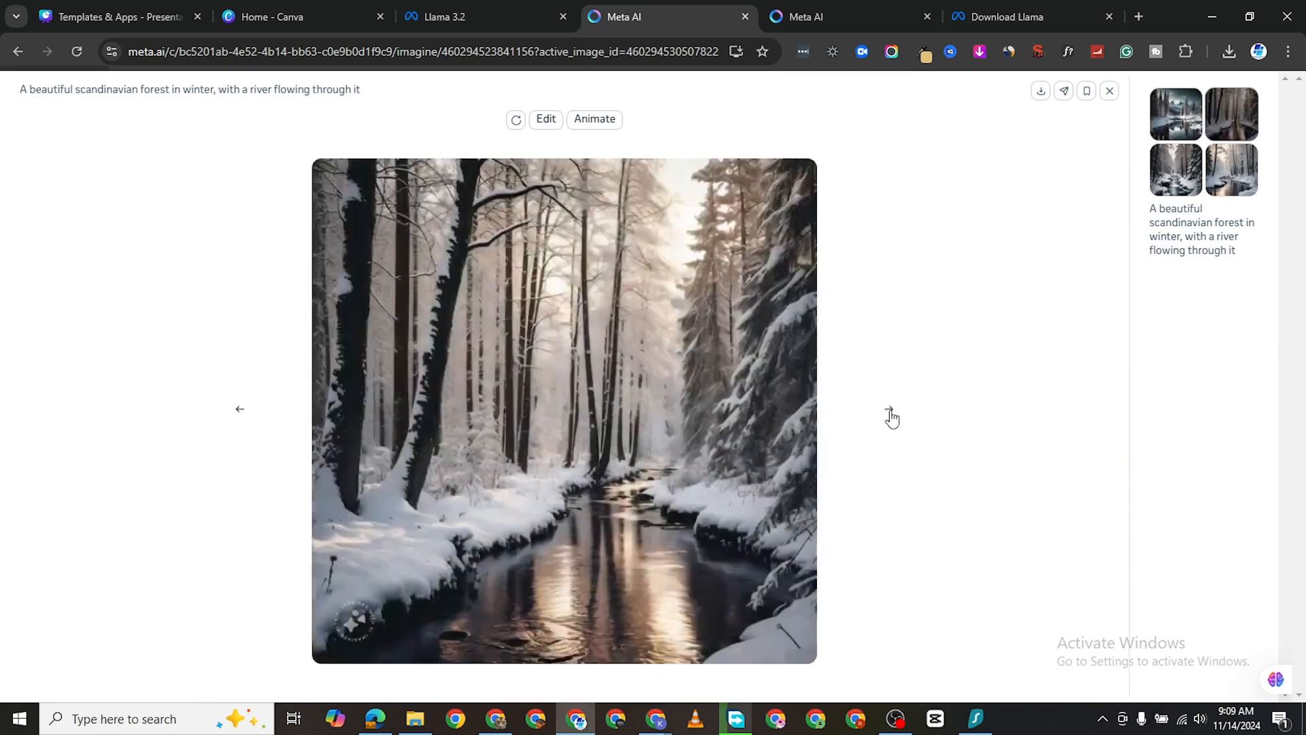
{"action": "left_click", "coordinate": [886, 415]}
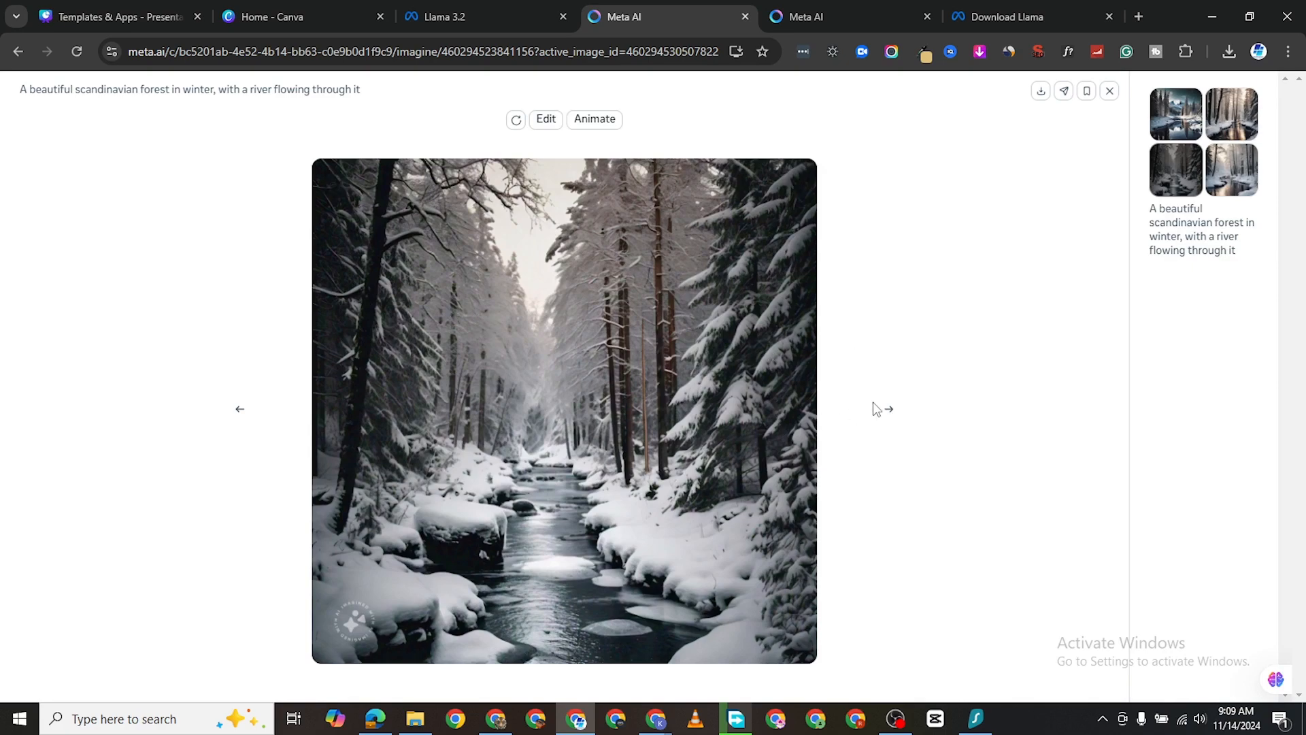
{"action": "left_click", "coordinate": [886, 415]}
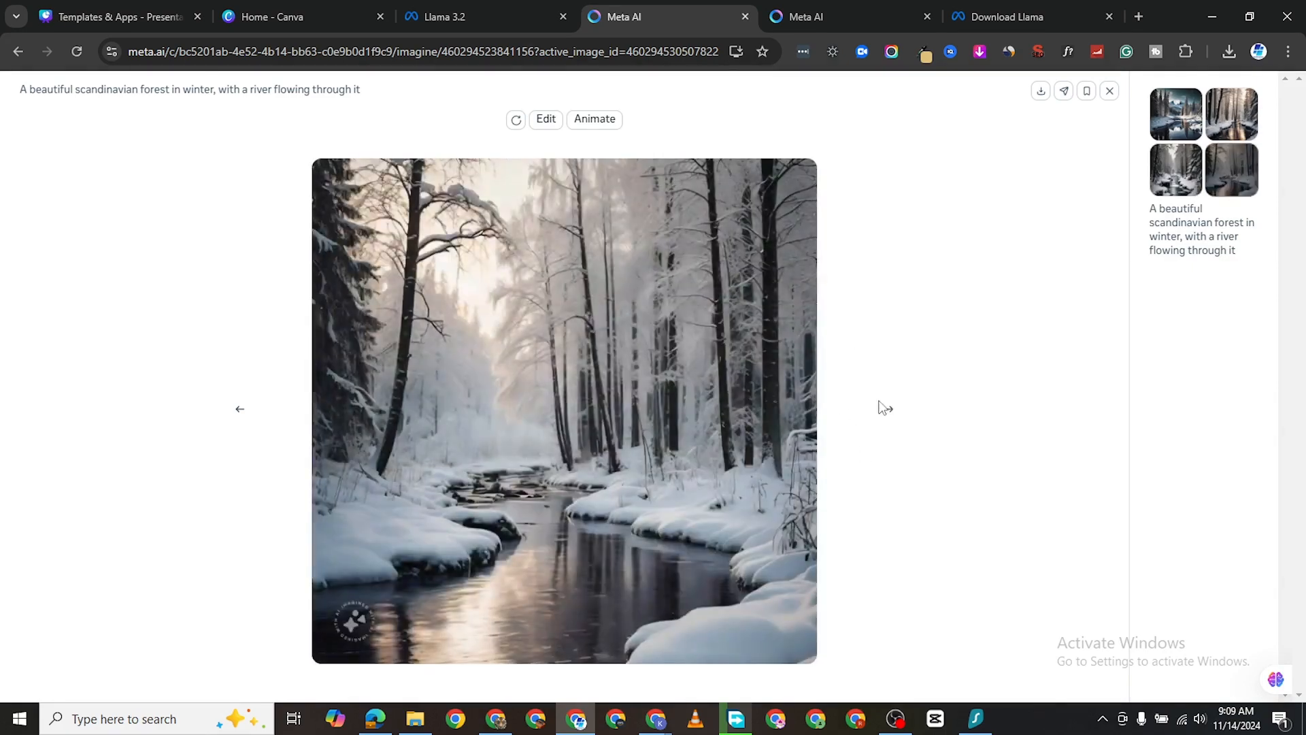
{"action": "left_click", "coordinate": [888, 412]}
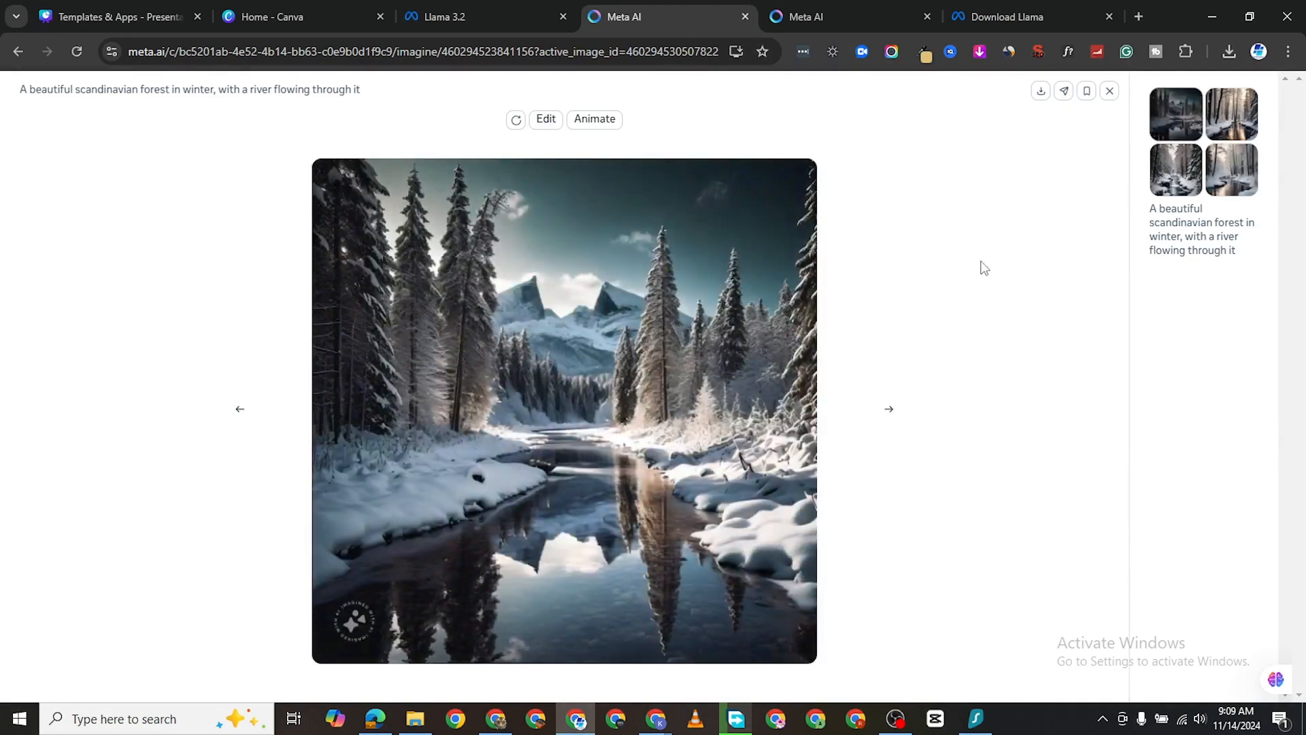
{"action": "left_click", "coordinate": [1109, 91]}
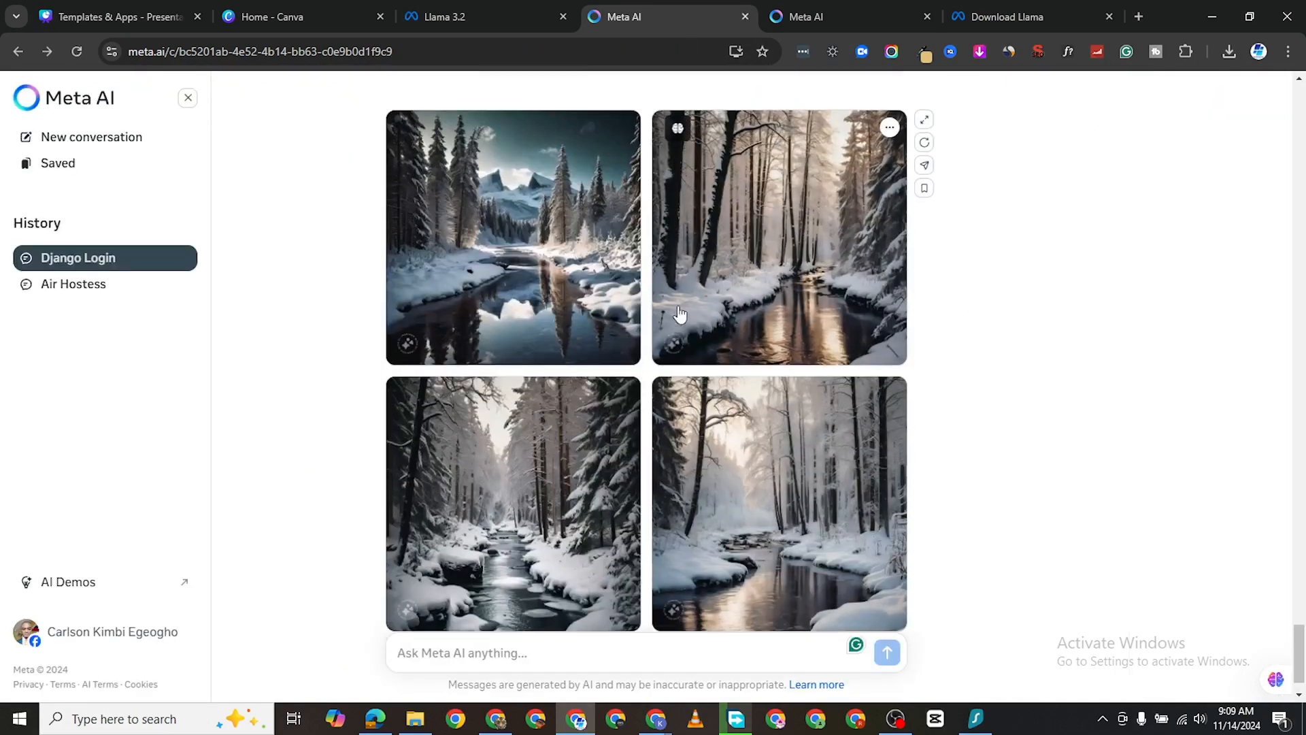
Step: Review the earlier answers in the conversation, from the recipes back to the Django login form code and down to the recipes again
{"action": "scroll", "coordinate": [730, 351], "scroll_direction": "up", "scroll_amount": 10}
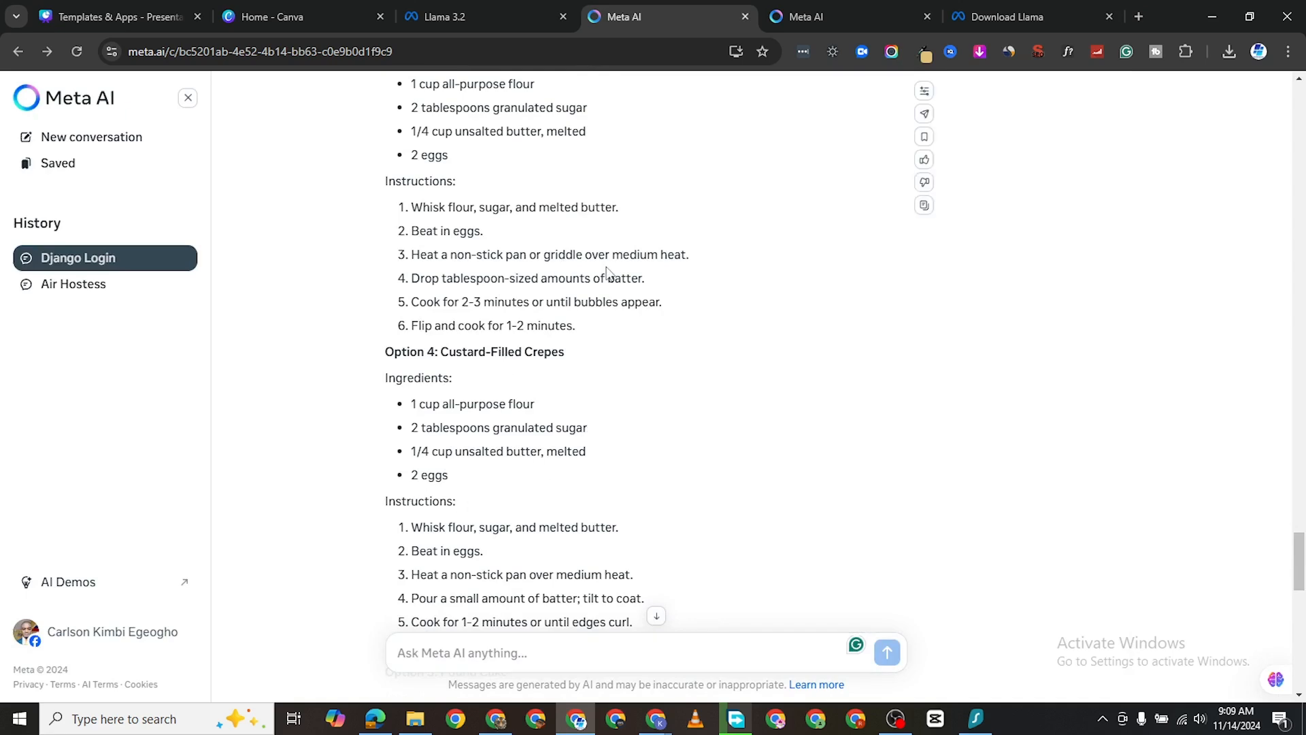
{"action": "scroll", "coordinate": [491, 249], "scroll_direction": "up", "scroll_amount": 15}
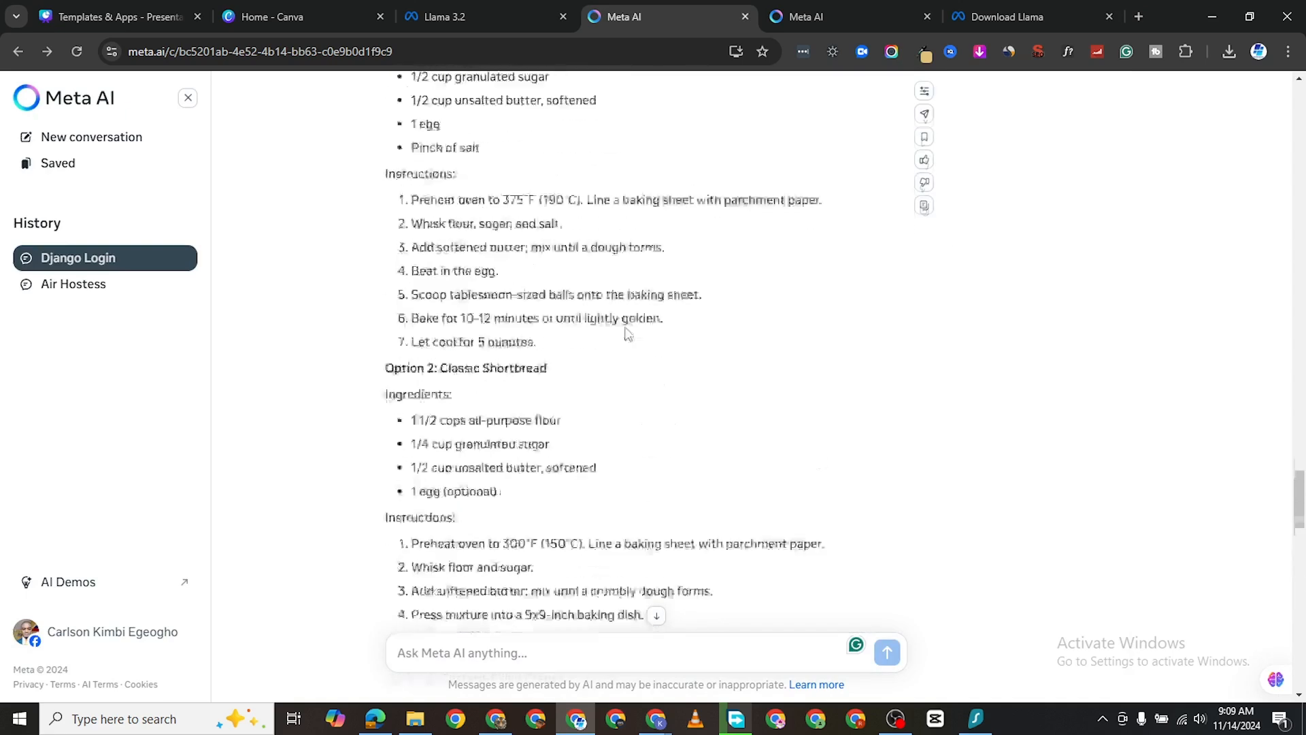
{"action": "scroll", "coordinate": [493, 391], "scroll_direction": "up", "scroll_amount": 15}
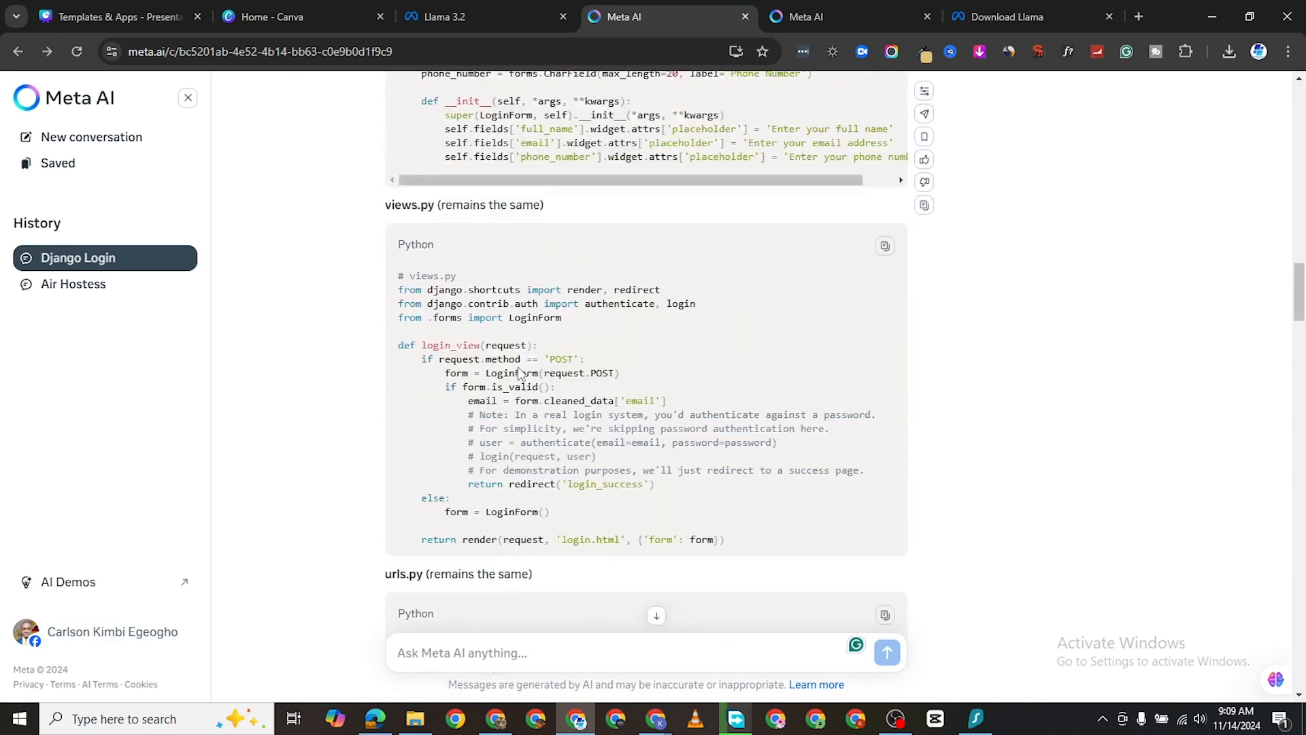
{"action": "scroll", "coordinate": [531, 300], "scroll_direction": "up", "scroll_amount": 15}
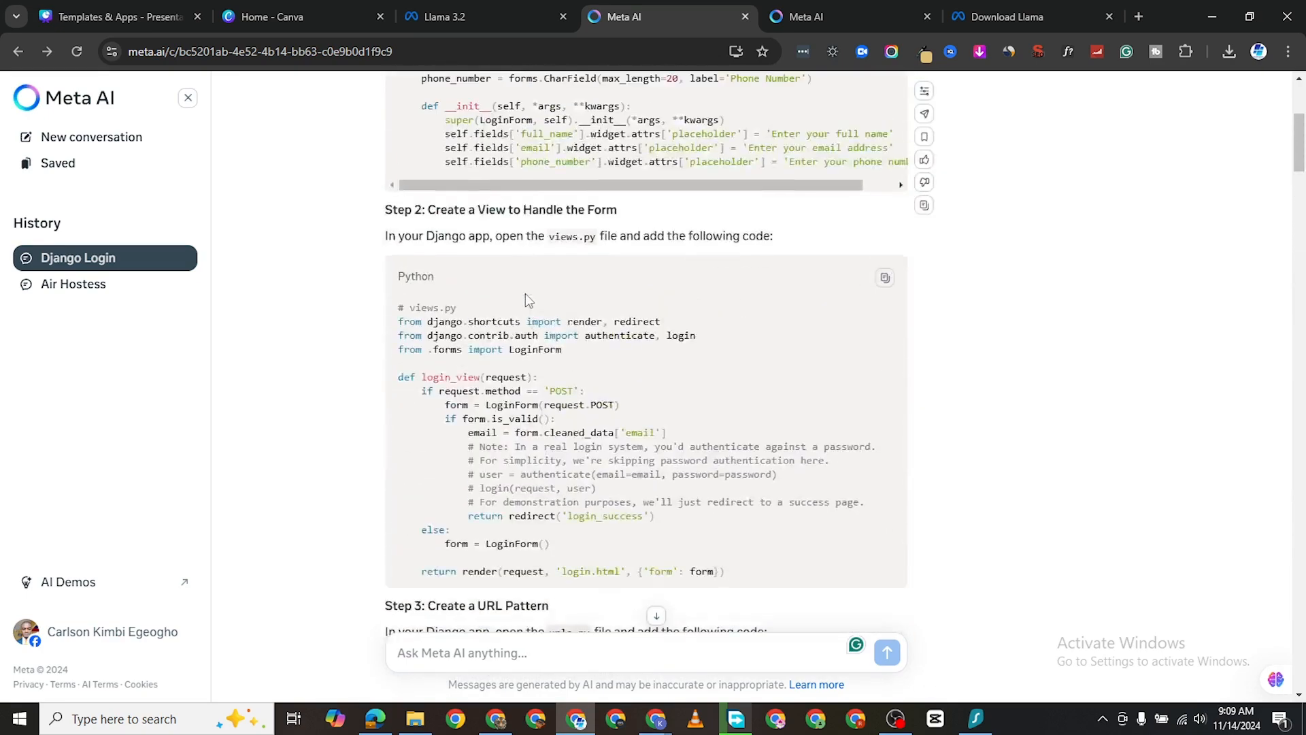
{"action": "scroll", "coordinate": [597, 310], "scroll_direction": "down", "scroll_amount": 20}
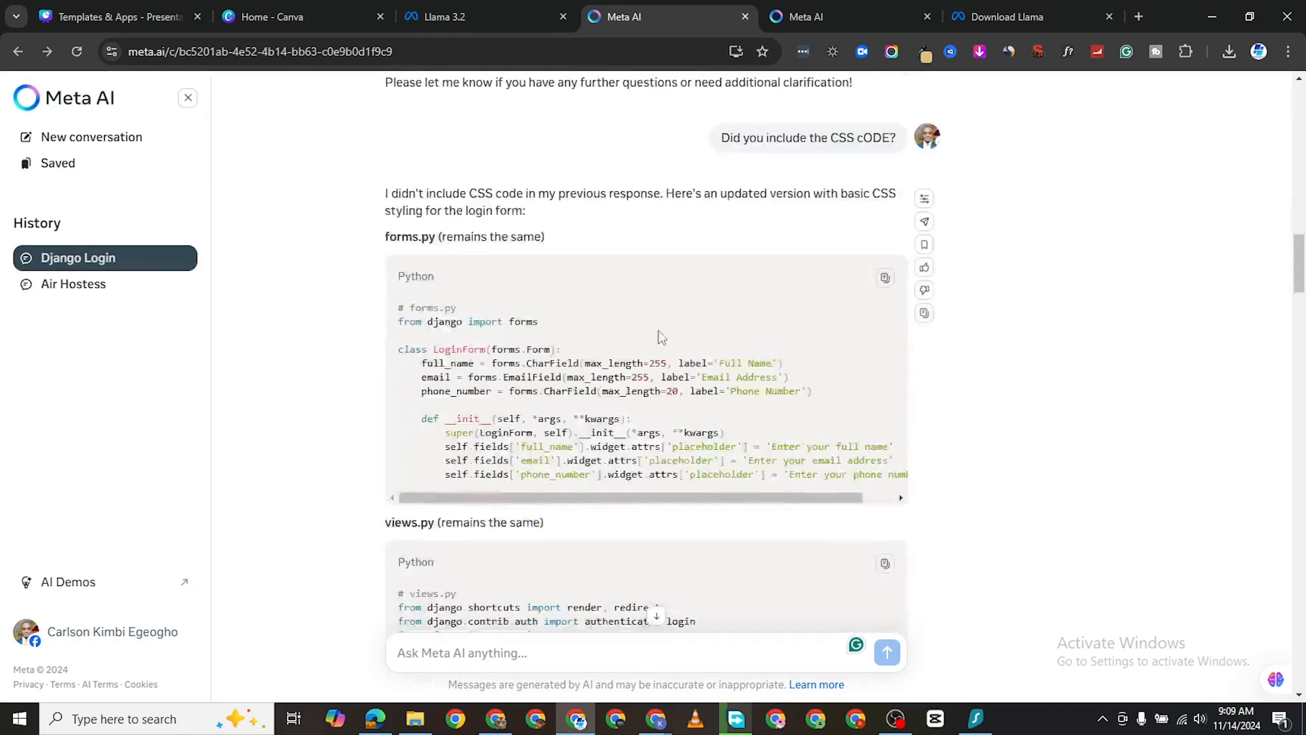
{"action": "scroll", "coordinate": [686, 378], "scroll_direction": "down", "scroll_amount": 15}
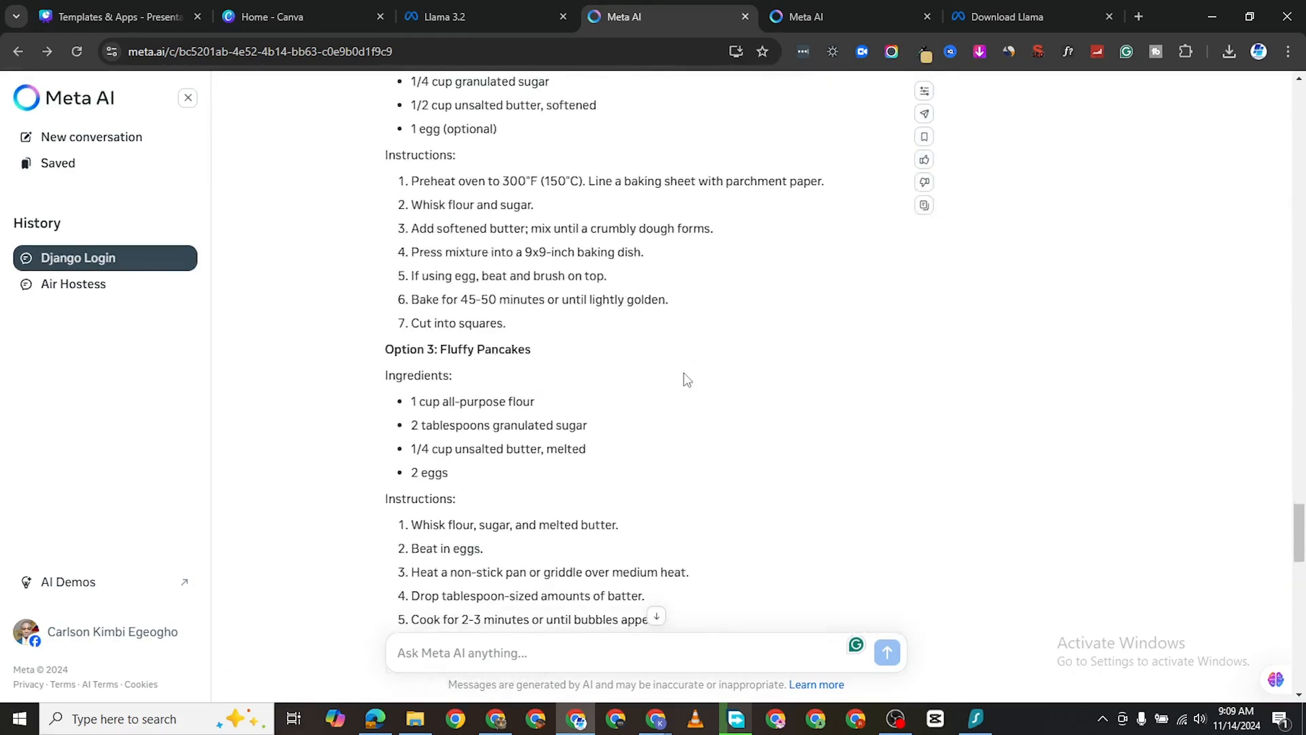
{"action": "scroll", "coordinate": [462, 316], "scroll_direction": "down", "scroll_amount": 6}
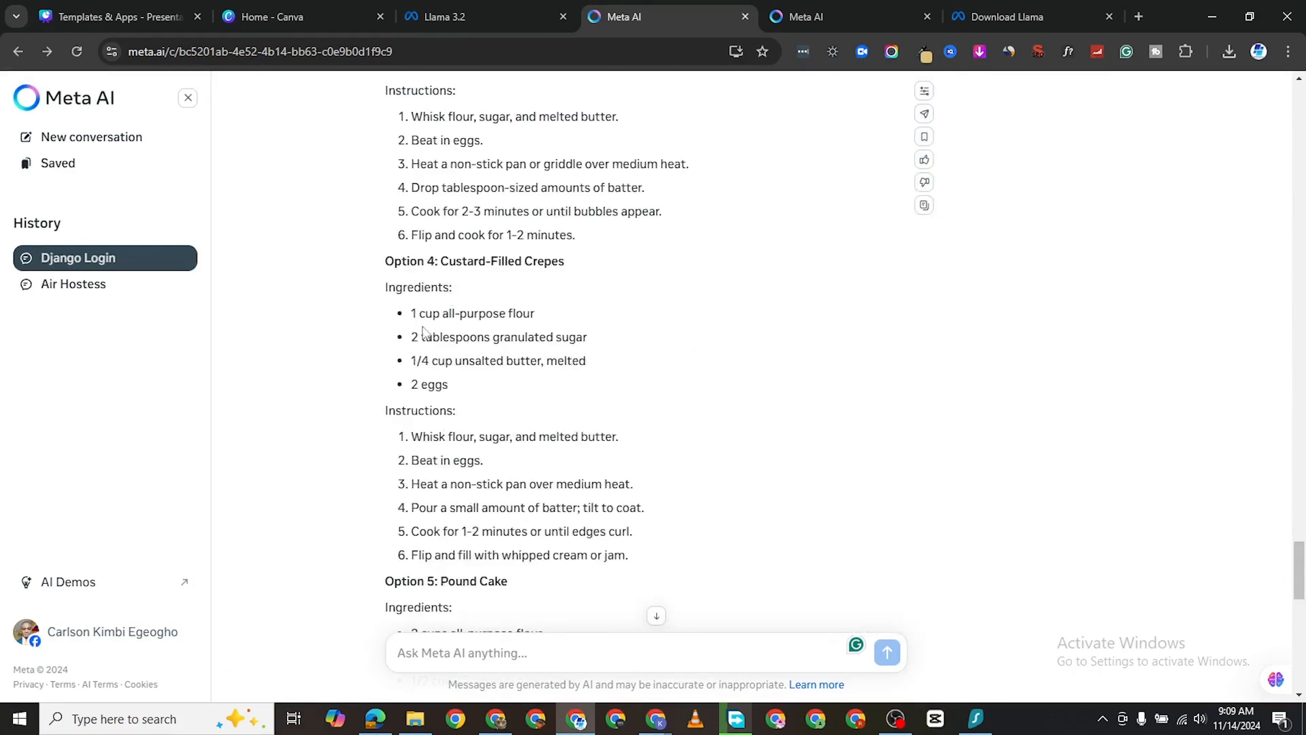
Step: Compare the generated winter forest images and their prompt with the earlier recipe request and answers, ending back at the images
{"action": "scroll", "coordinate": [430, 333], "scroll_direction": "down", "scroll_amount": 15}
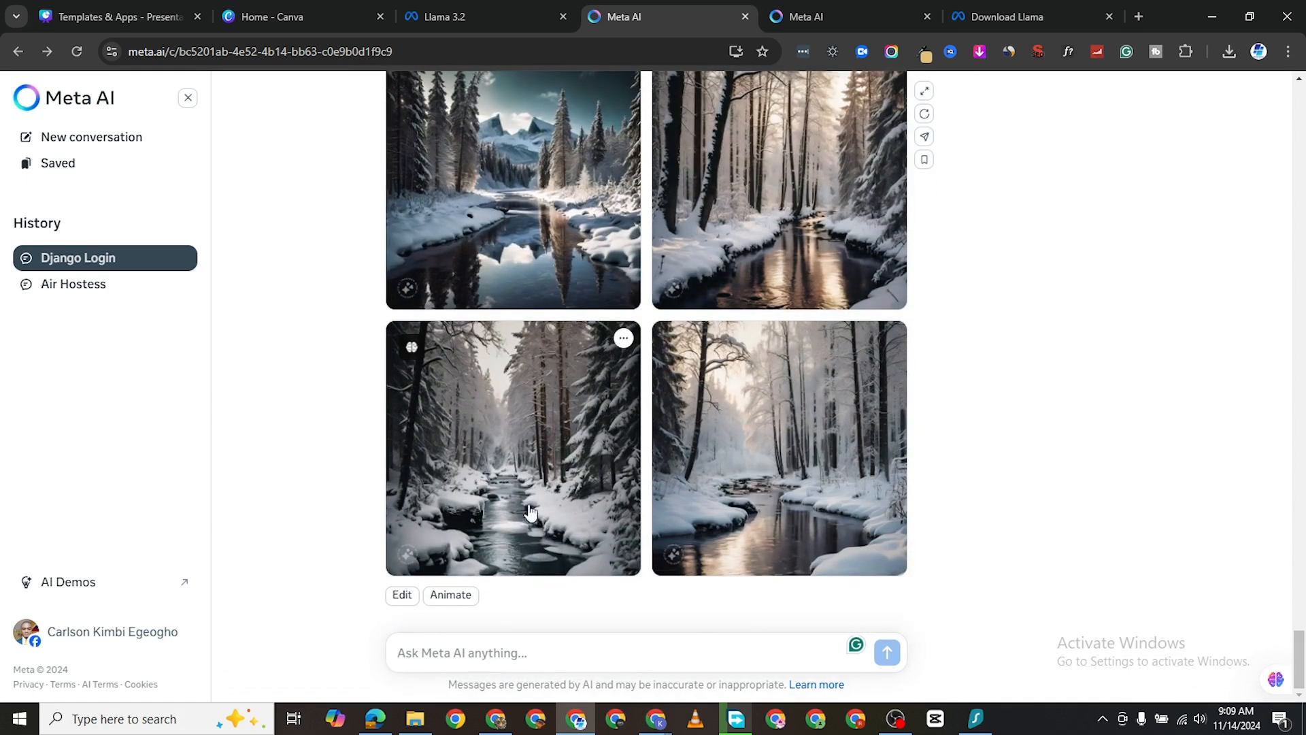
{"action": "scroll", "coordinate": [663, 340], "scroll_direction": "up", "scroll_amount": 6}
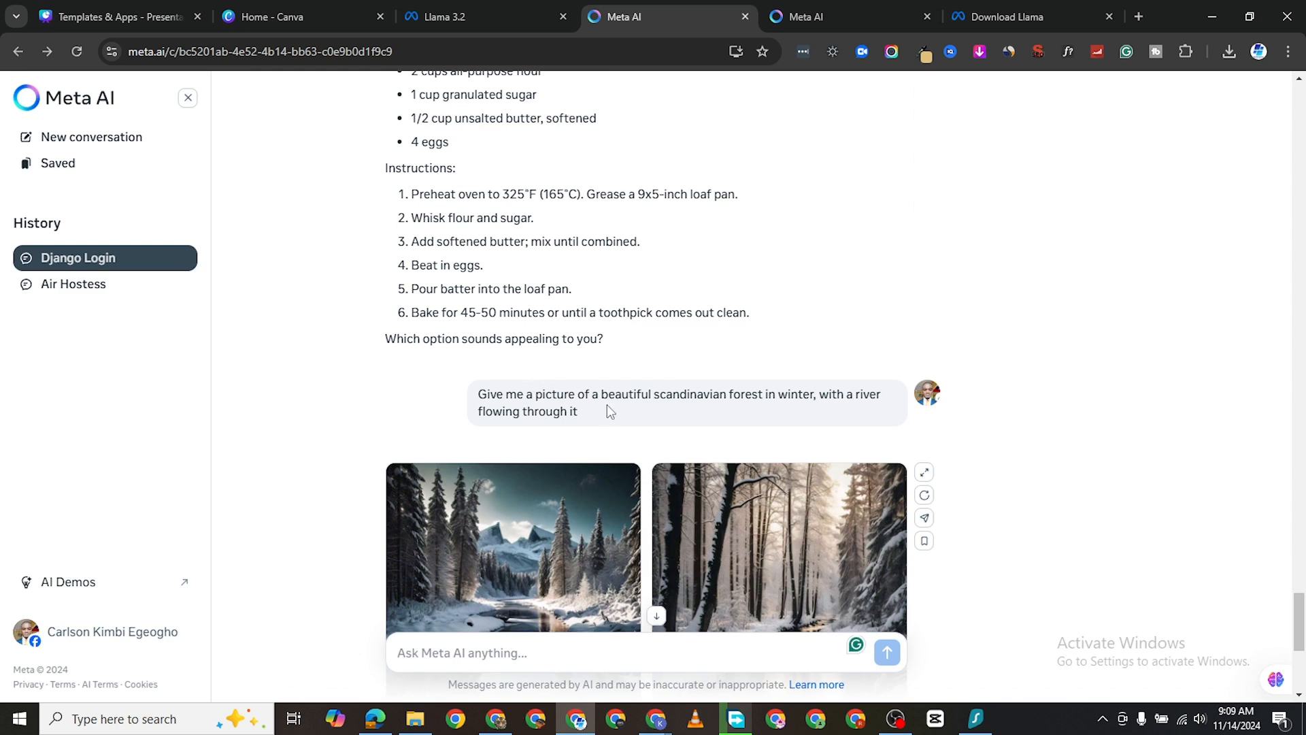
{"action": "scroll", "coordinate": [497, 442], "scroll_direction": "down", "scroll_amount": 6}
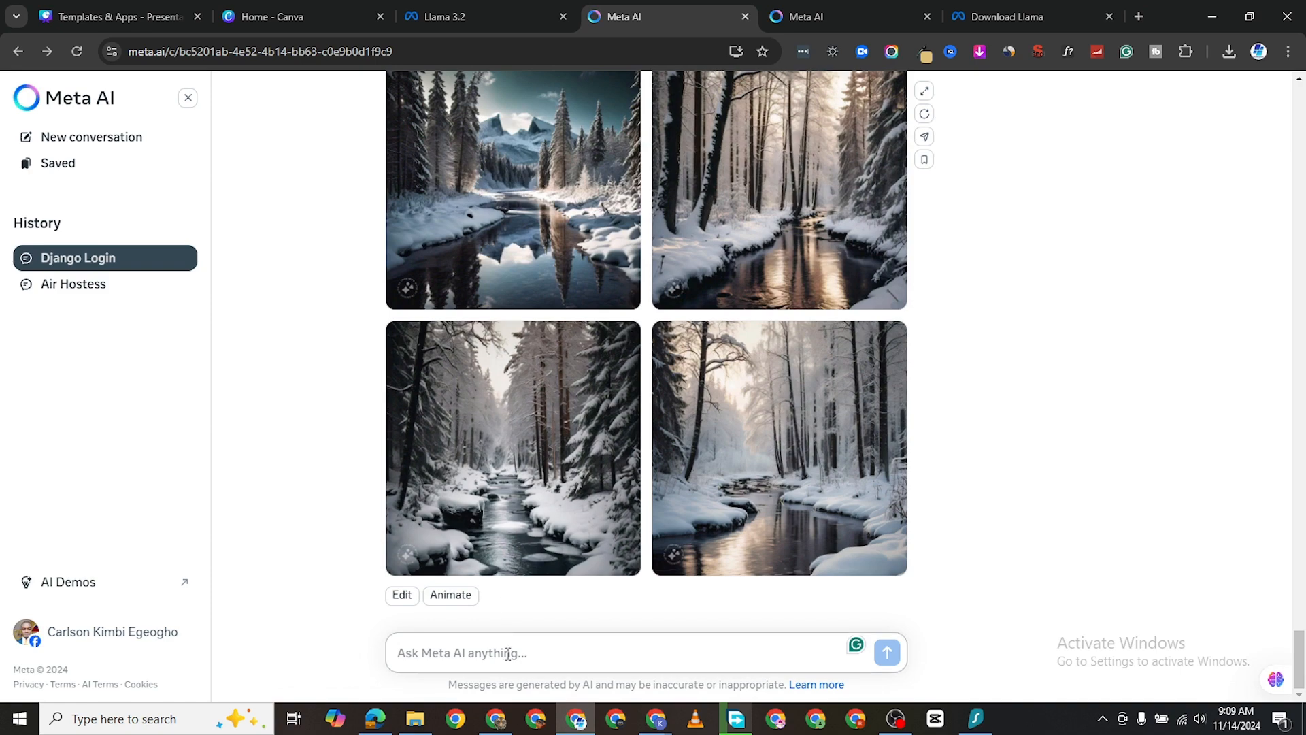
{"action": "scroll", "coordinate": [618, 414], "scroll_direction": "up", "scroll_amount": 15}
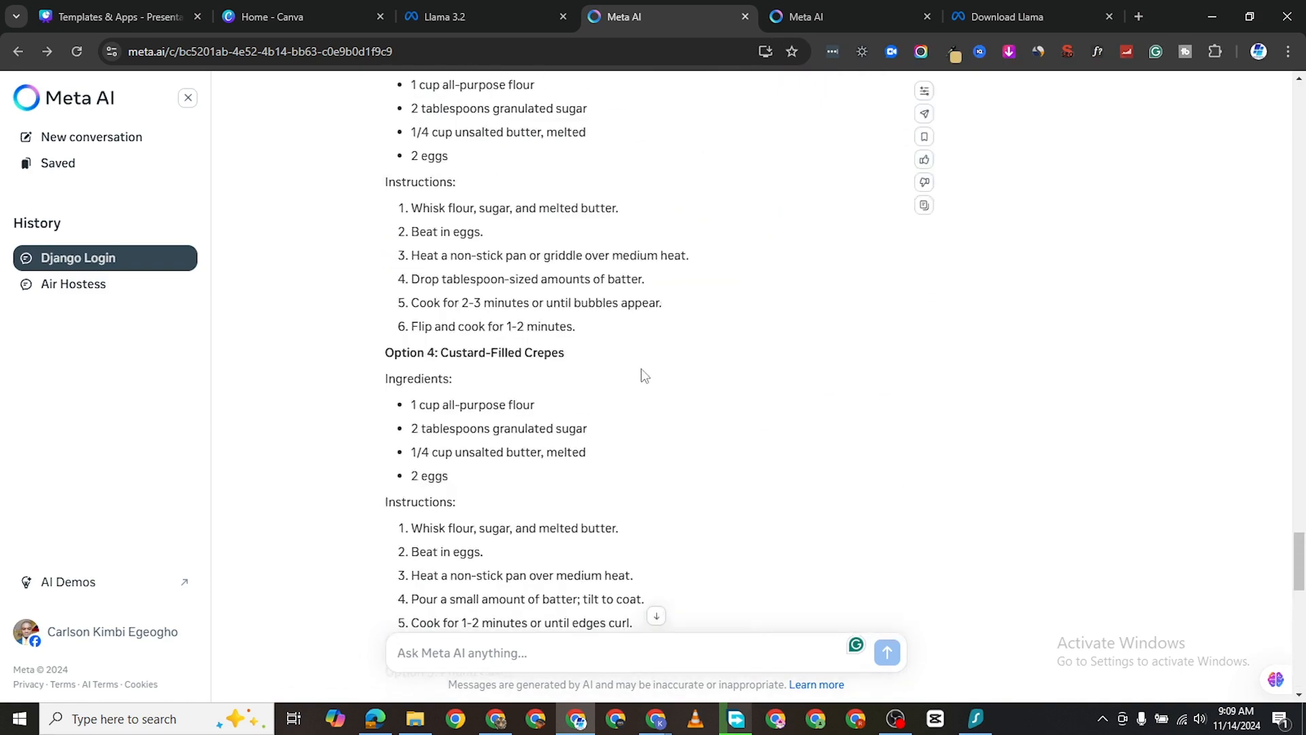
{"action": "scroll", "coordinate": [745, 323], "scroll_direction": "up", "scroll_amount": 7}
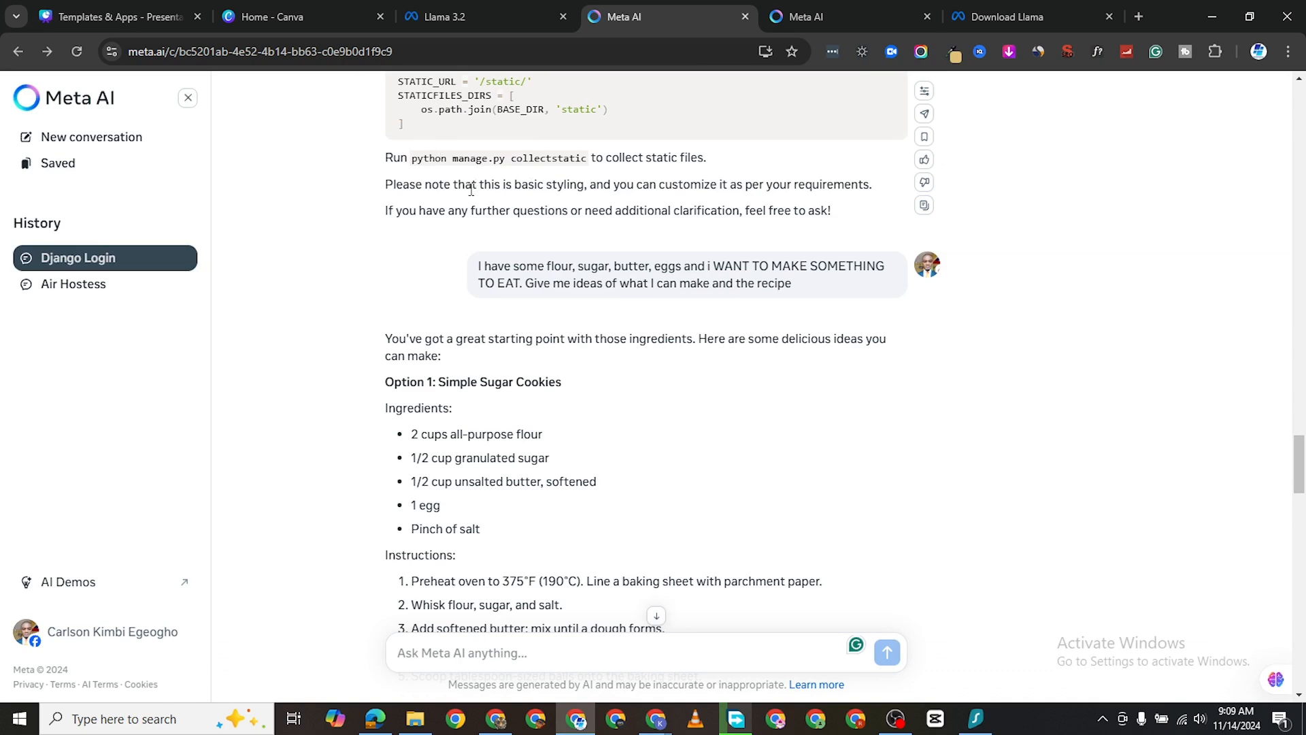
{"action": "scroll", "coordinate": [624, 472], "scroll_direction": "down", "scroll_amount": 20}
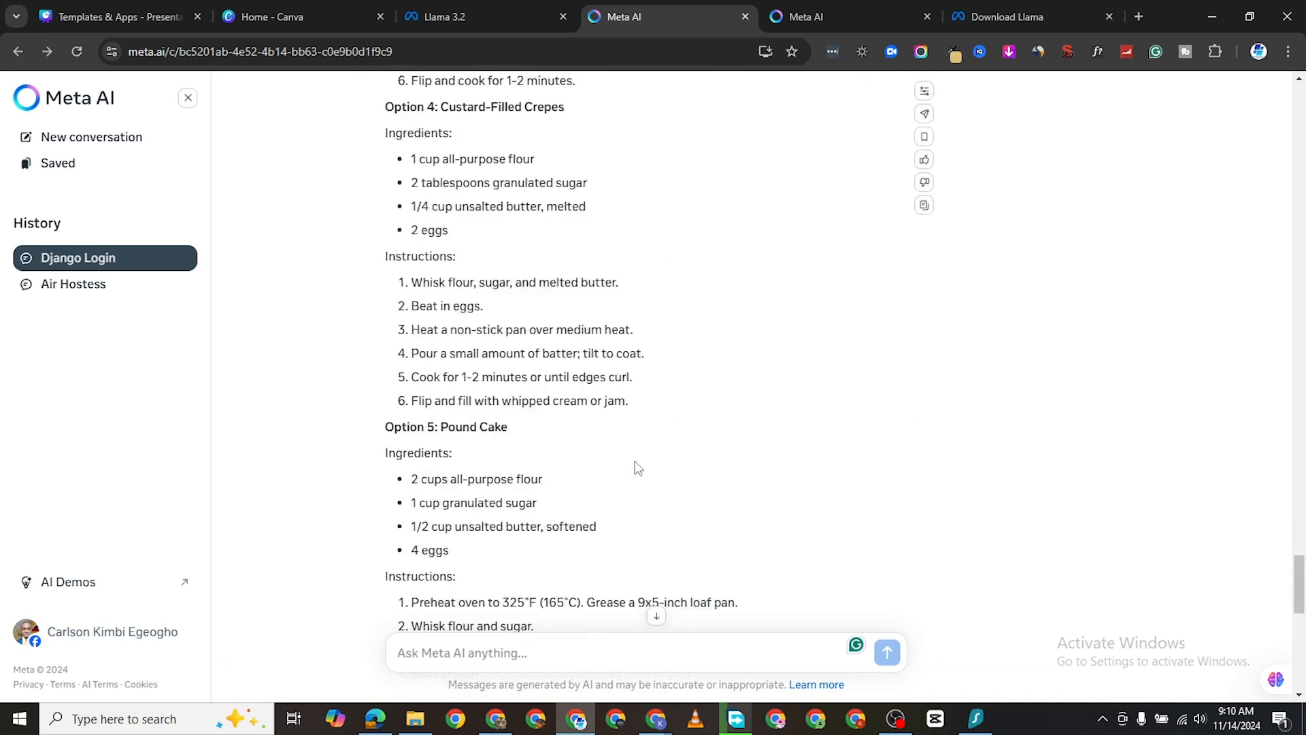
{"action": "scroll", "coordinate": [654, 445], "scroll_direction": "down", "scroll_amount": 1}
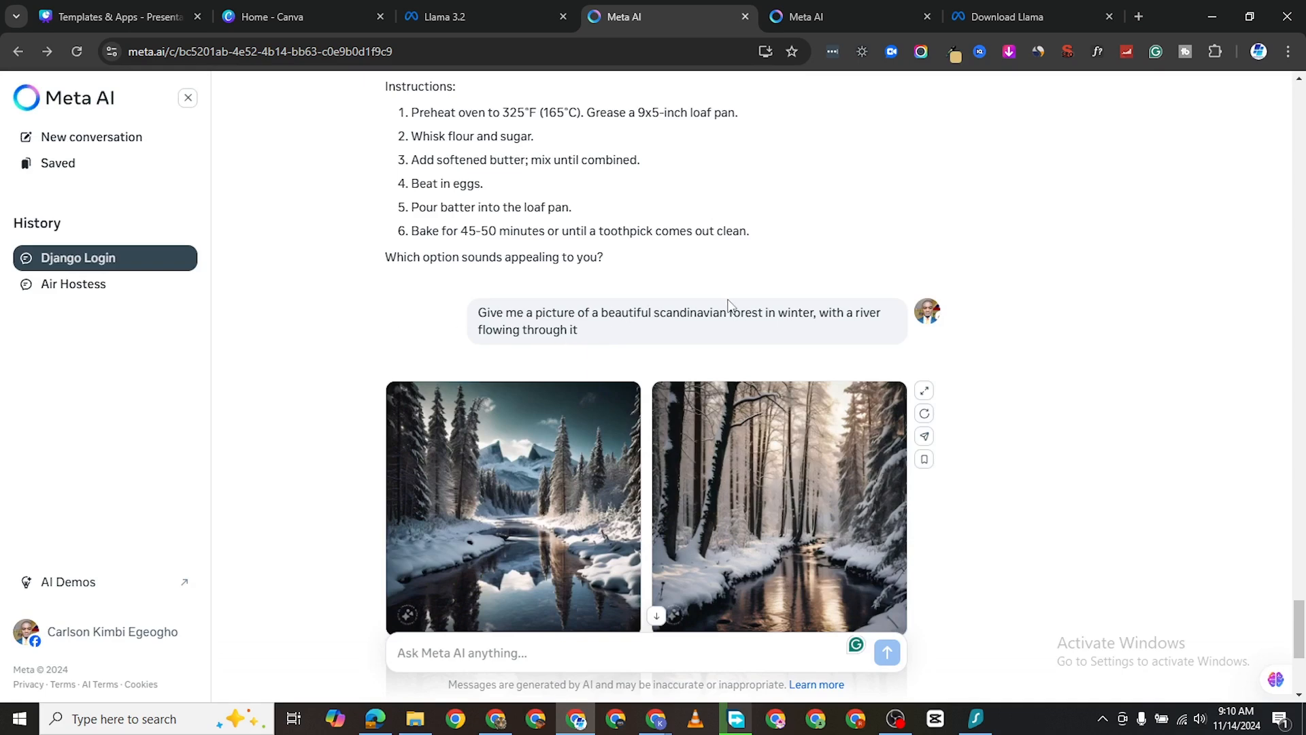
{"action": "scroll", "coordinate": [728, 391], "scroll_direction": "down", "scroll_amount": 5}
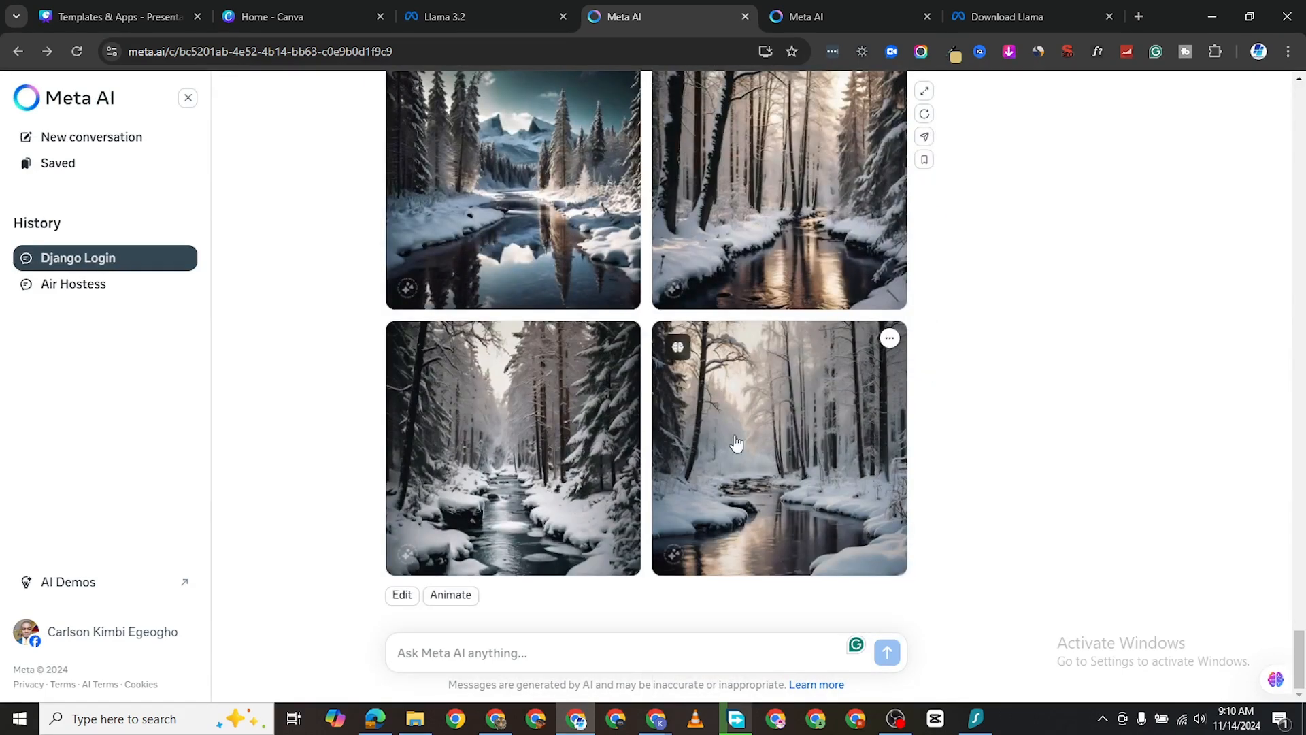